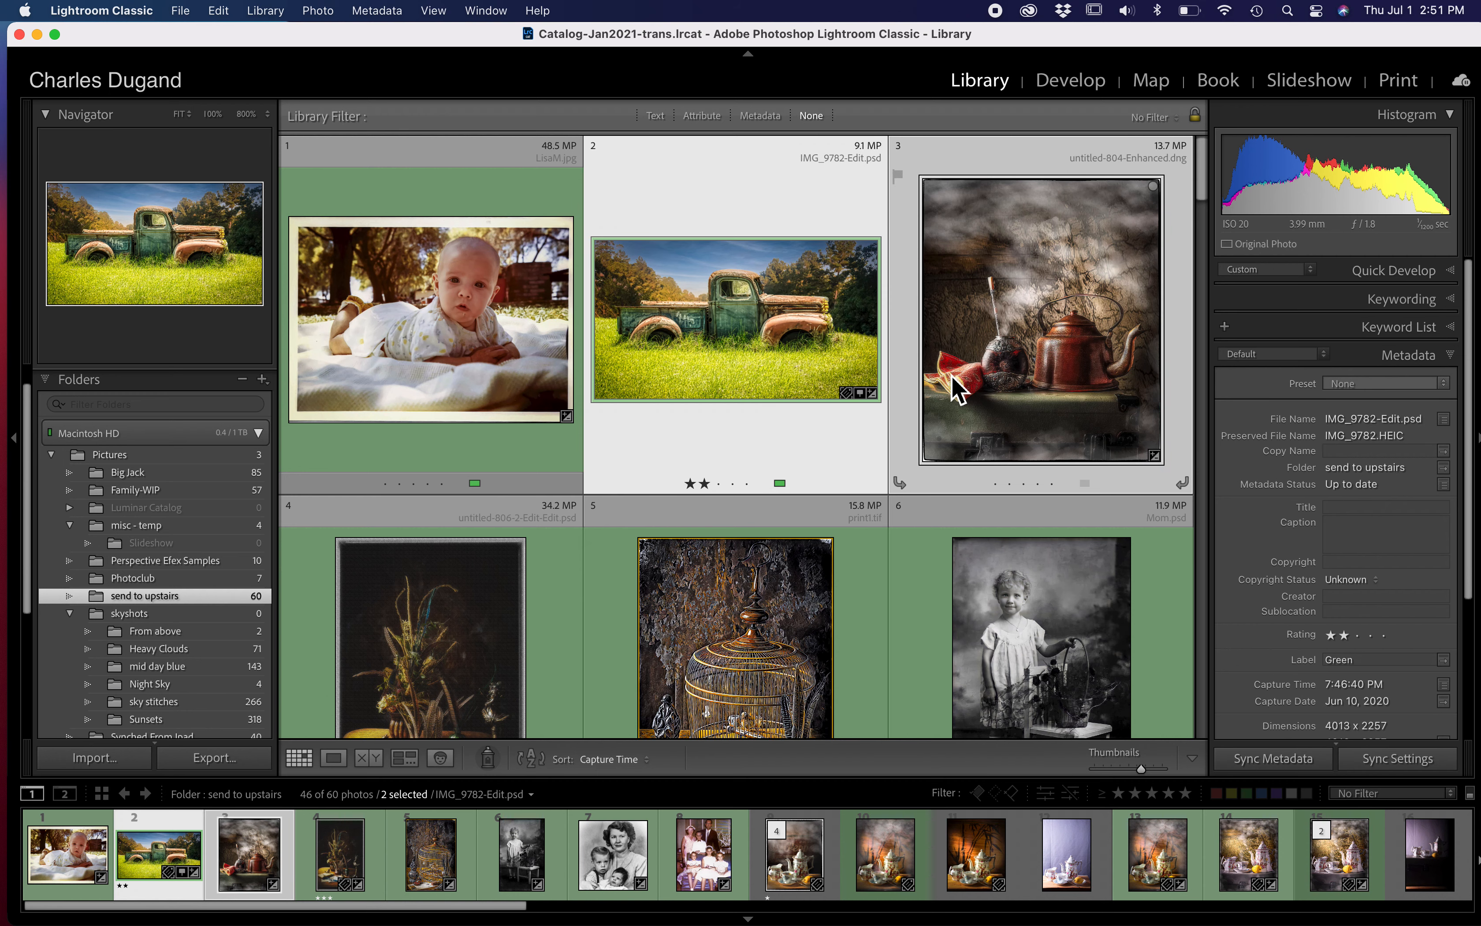
Add the birdcage, the black-and-white mother-and-children portrait, the smoky teapot psd and untitled-800.jpg to the current photo selection.
left_click(760, 661, "super")
scroll(918, 655, "down", 5)
scroll(918, 656, "down", 5)
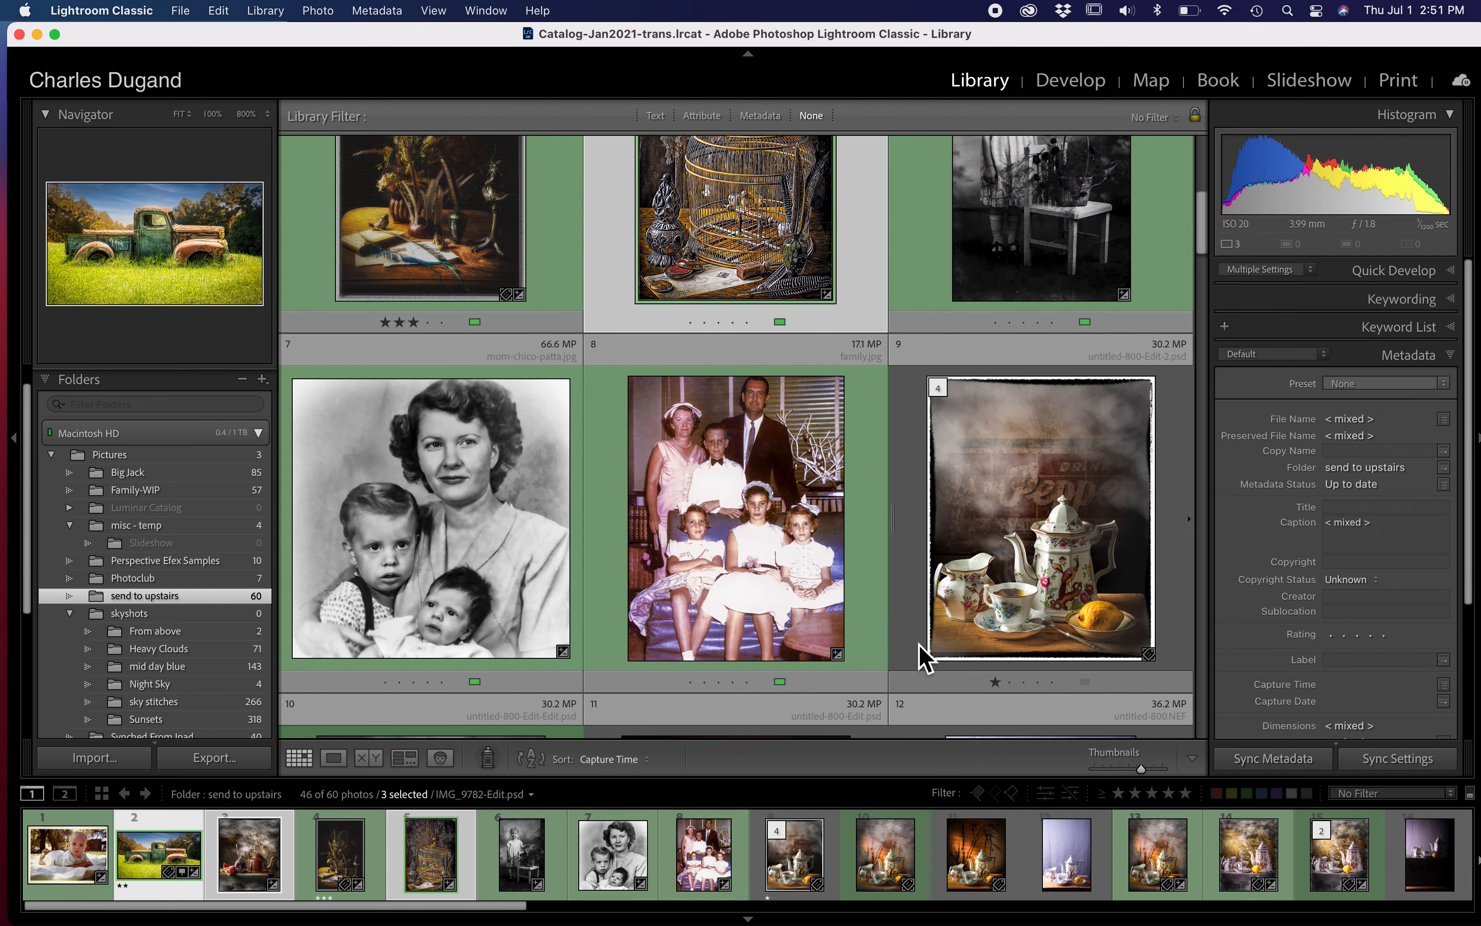
left_click(526, 294, "super")
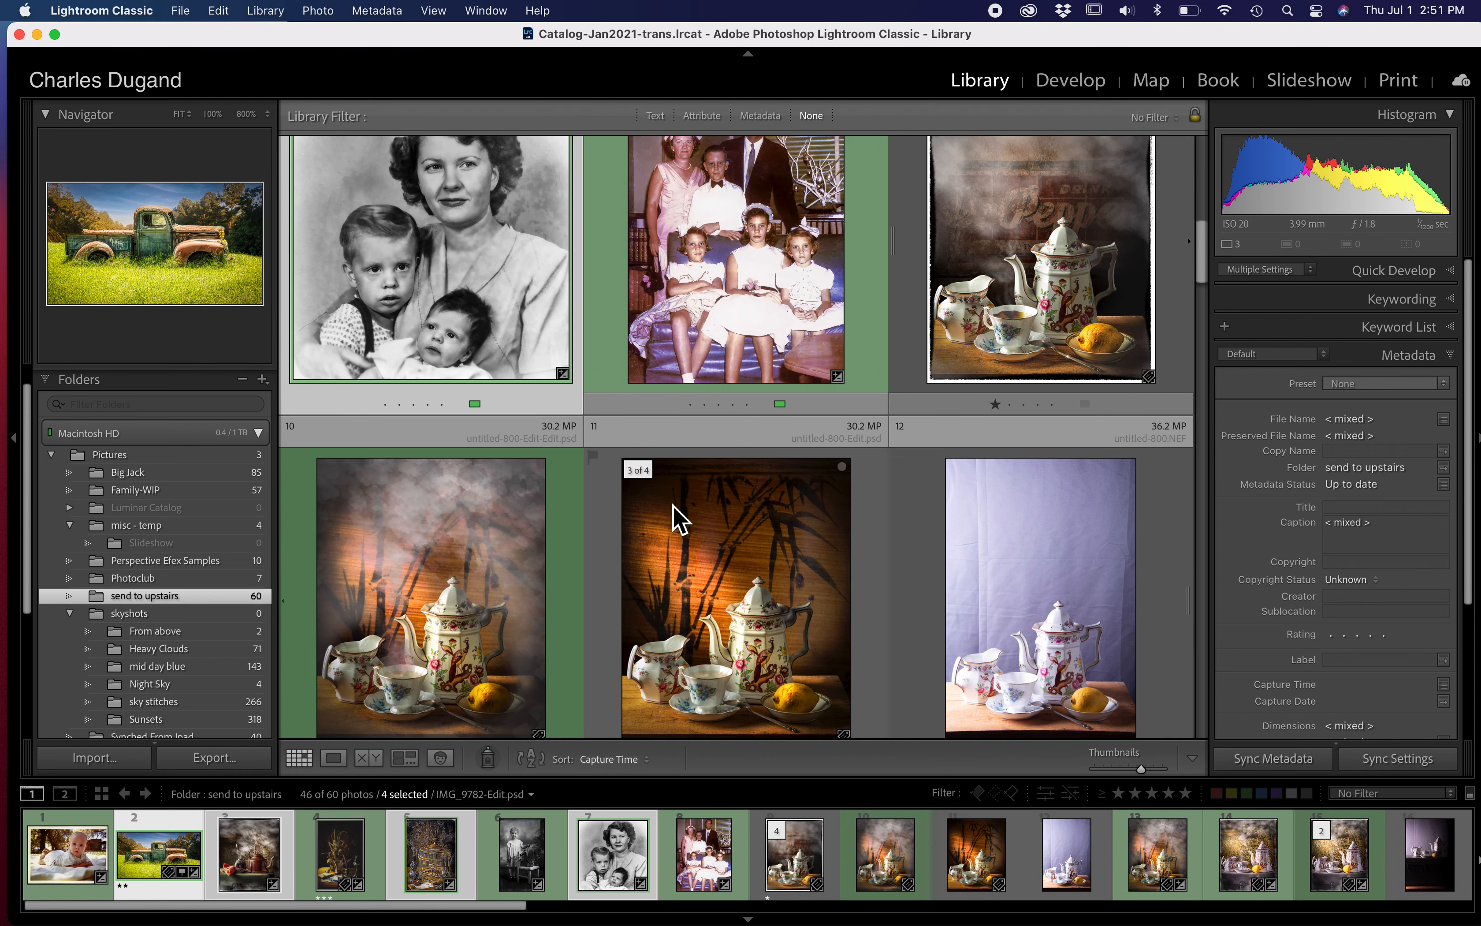
left_click(514, 612, "super")
scroll(1009, 459, "down", 3)
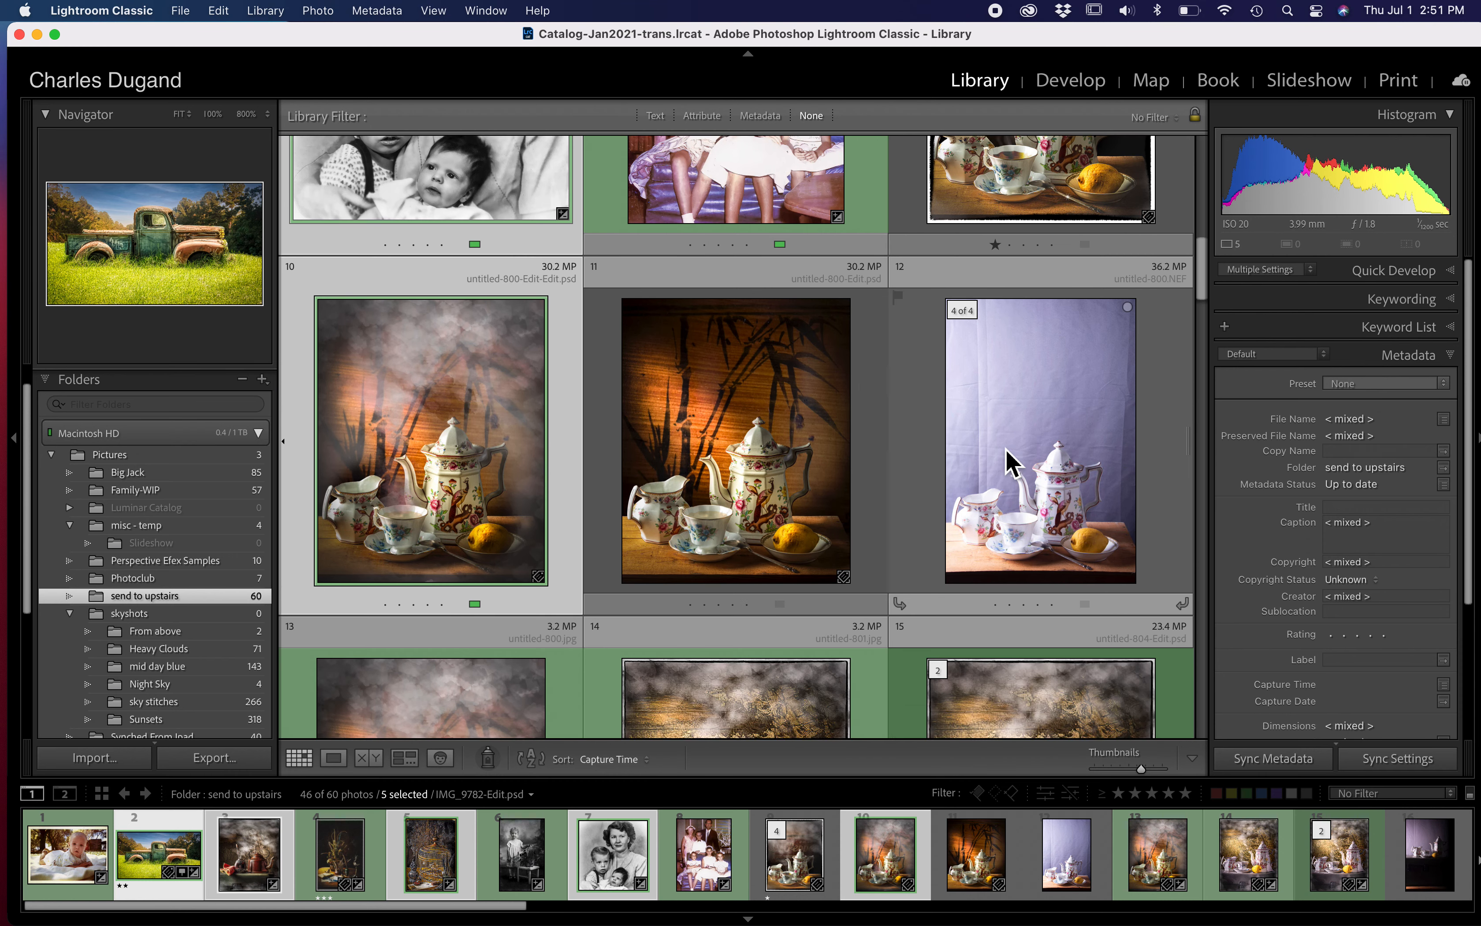
scroll(1008, 460, "down", 5)
scroll(717, 616, "down", 2)
left_click(480, 330, "super")
Extend the selection with the truck-and-house photo, the black-and-white and colour untitled-818 truck photos and the colour football player photo.
scroll(484, 331, "down", 8)
scroll(481, 328, "down", 8)
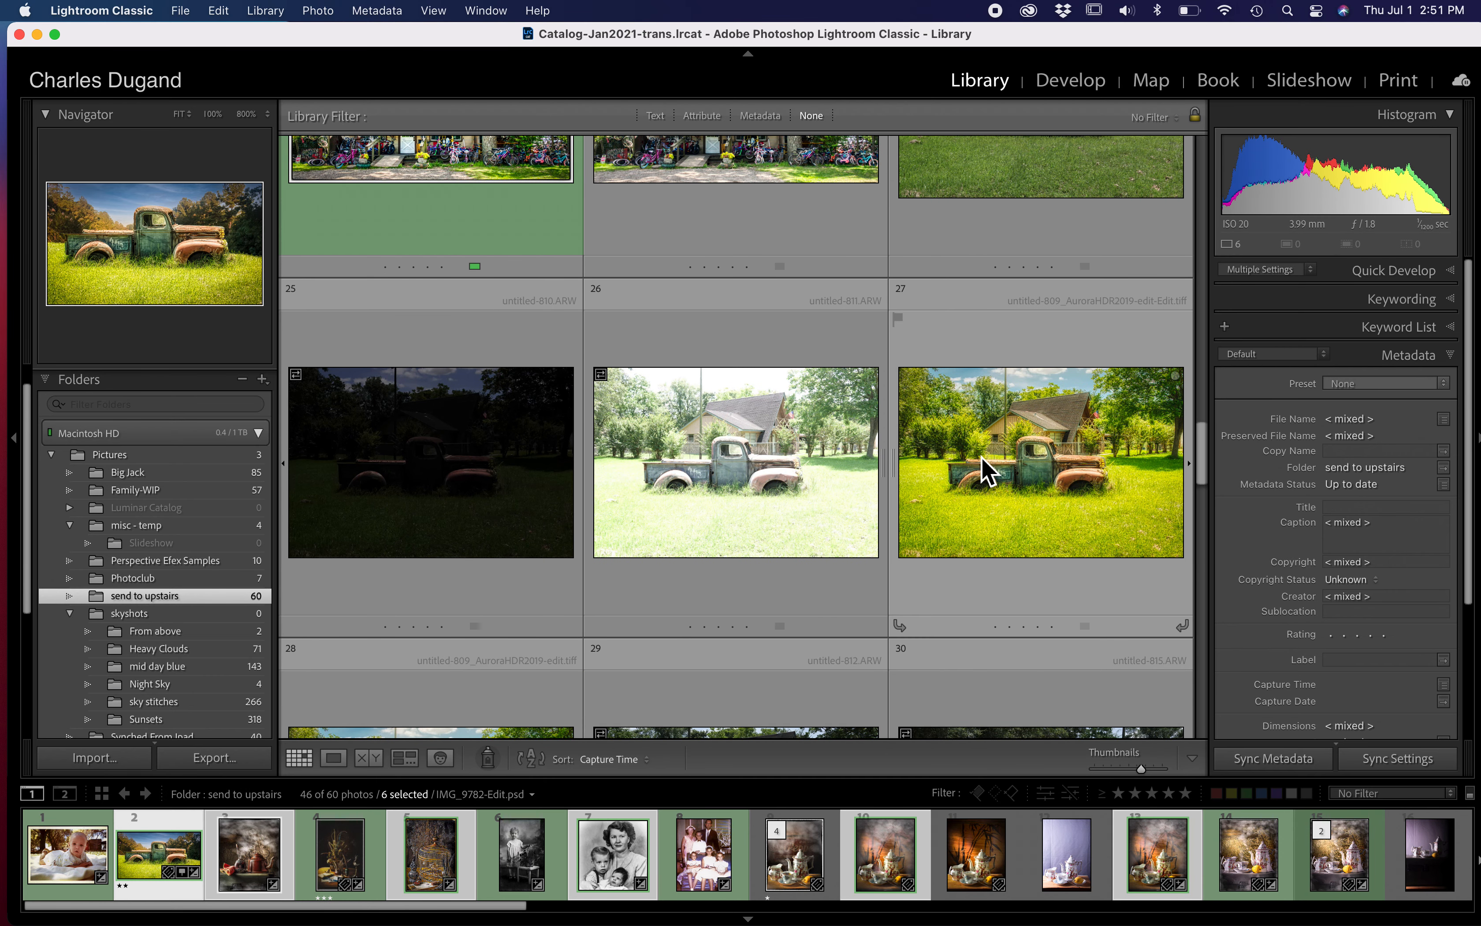
left_click(988, 471, "super")
scroll(985, 468, "down", 4)
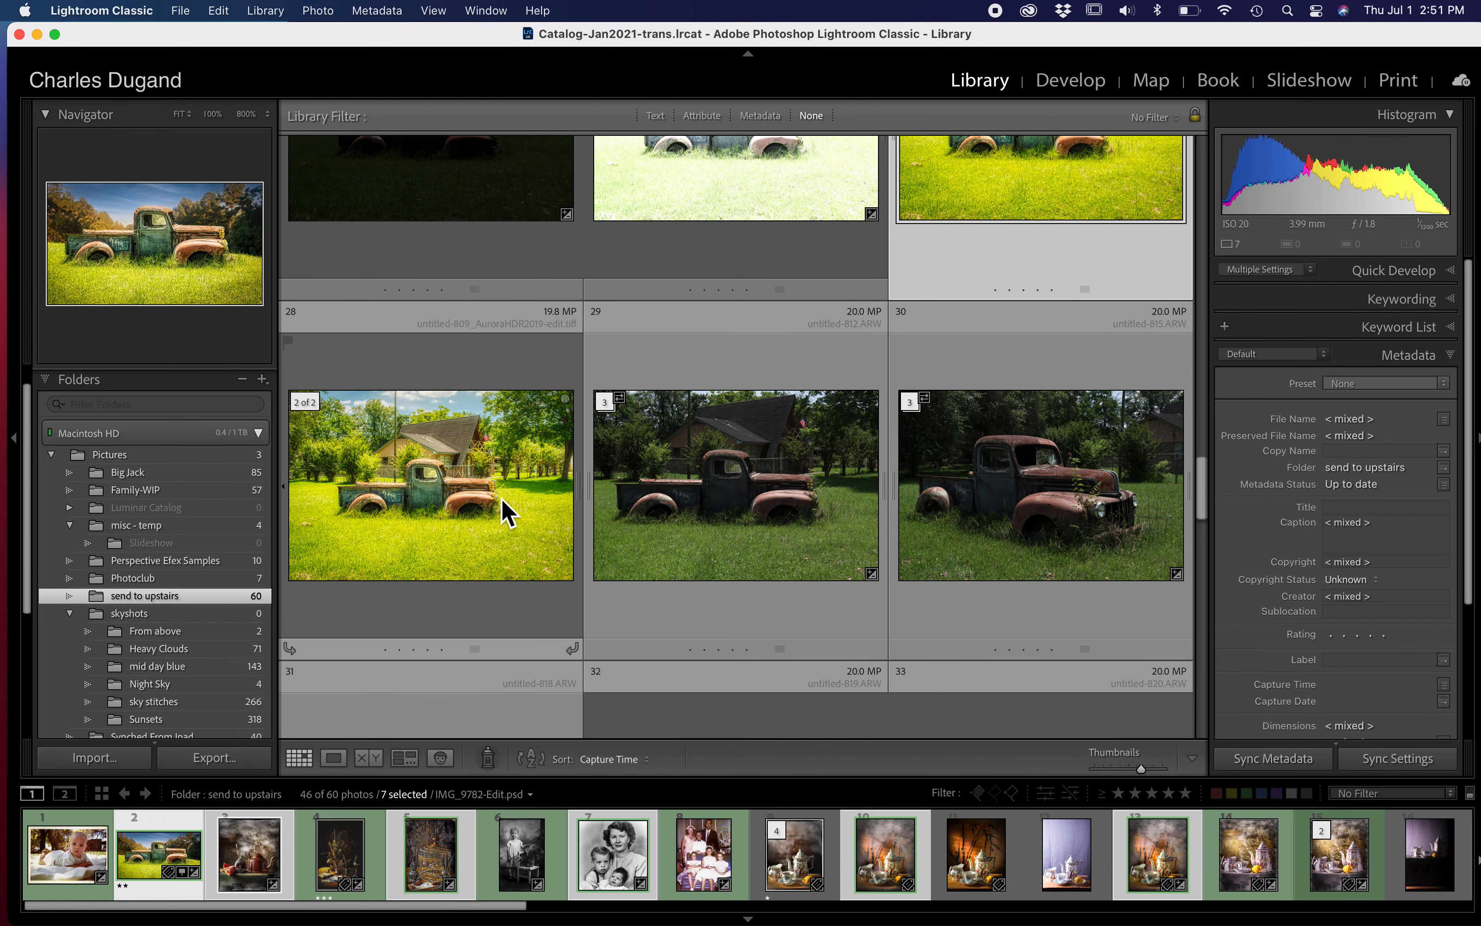
scroll(500, 497, "down", 2)
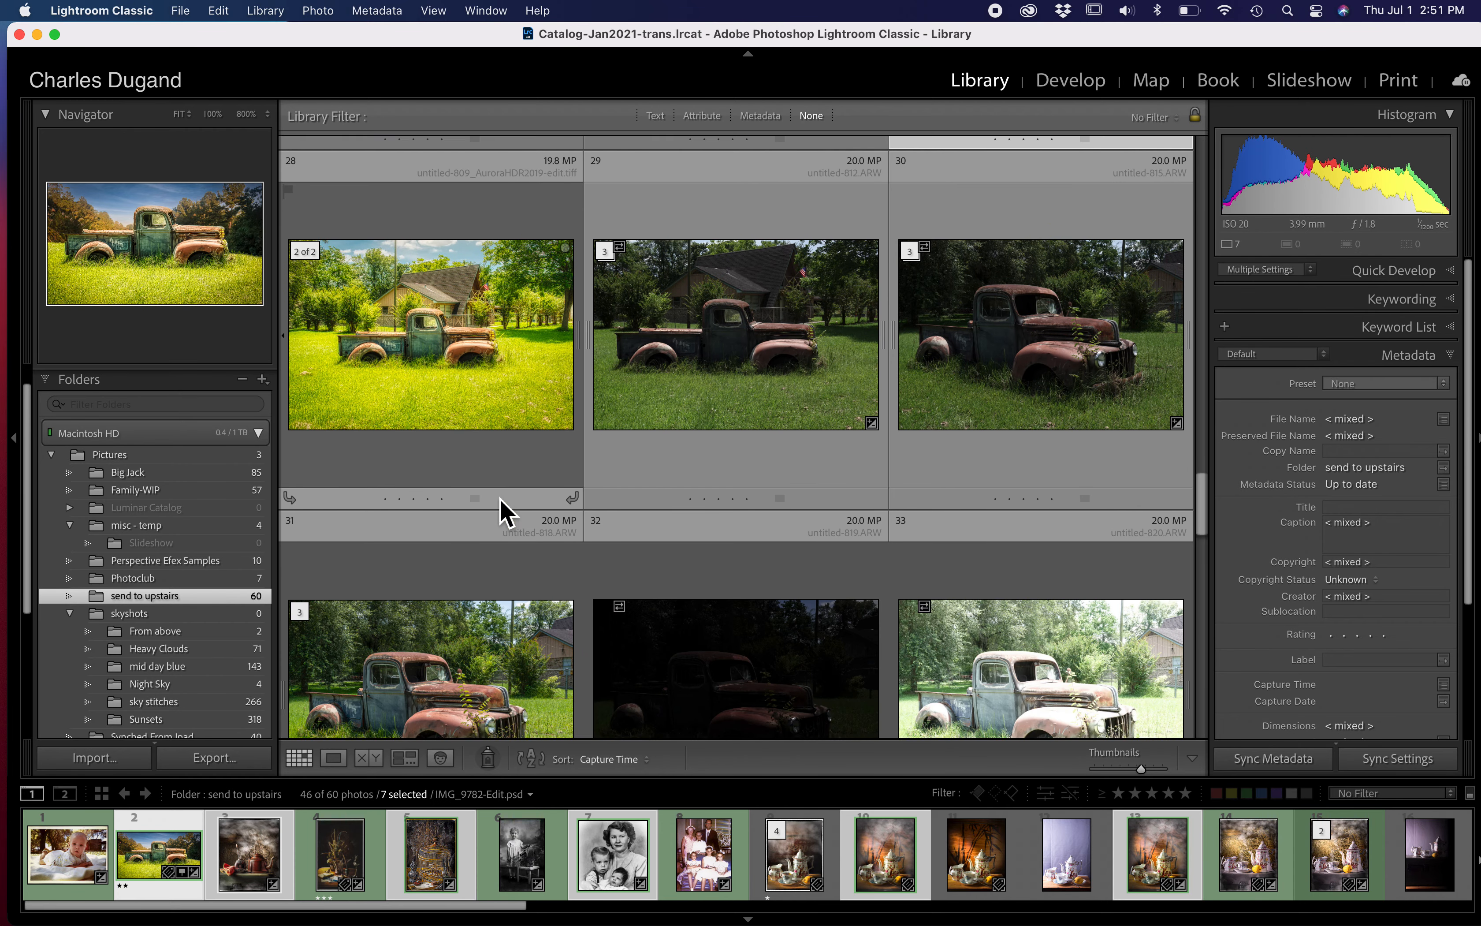
scroll(502, 506, "down", 7)
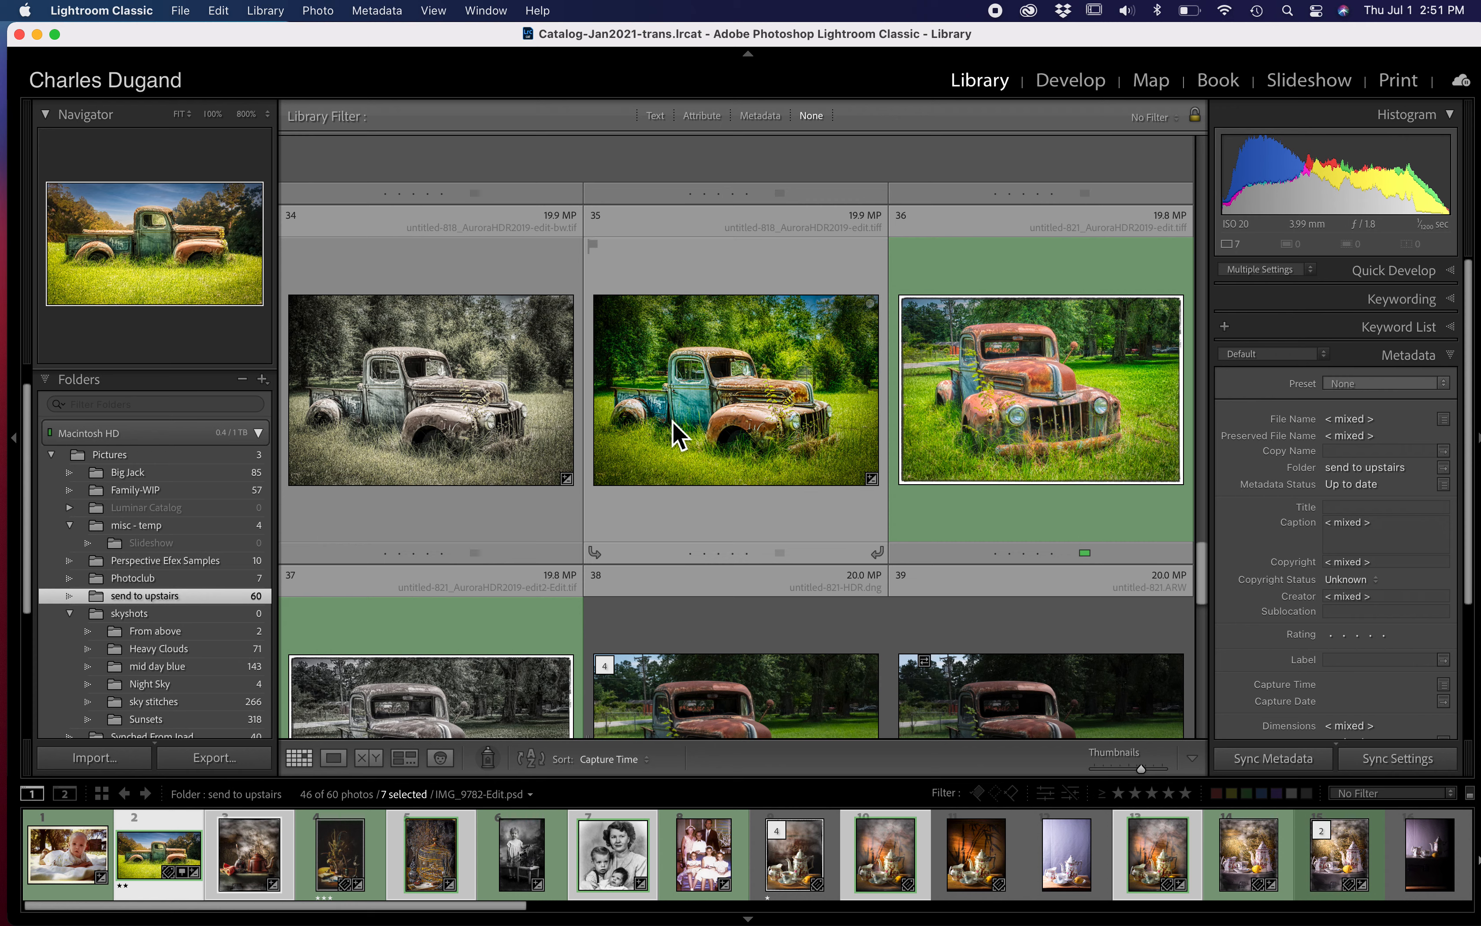
left_click(433, 439, "super")
left_click(720, 423, "super")
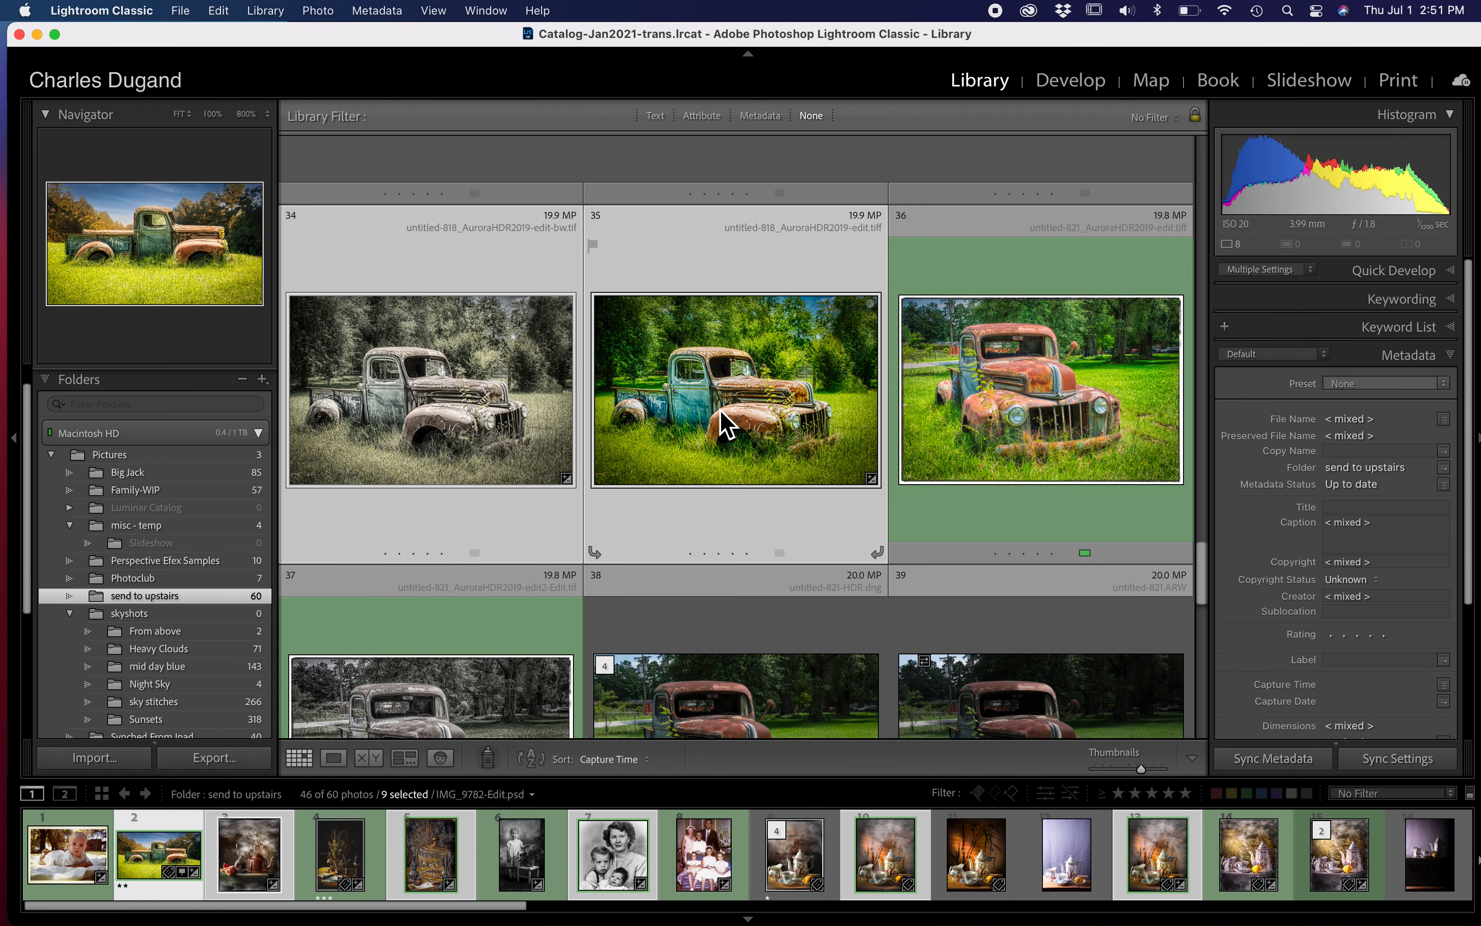
scroll(722, 424, "down", 3)
scroll(720, 423, "down", 4)
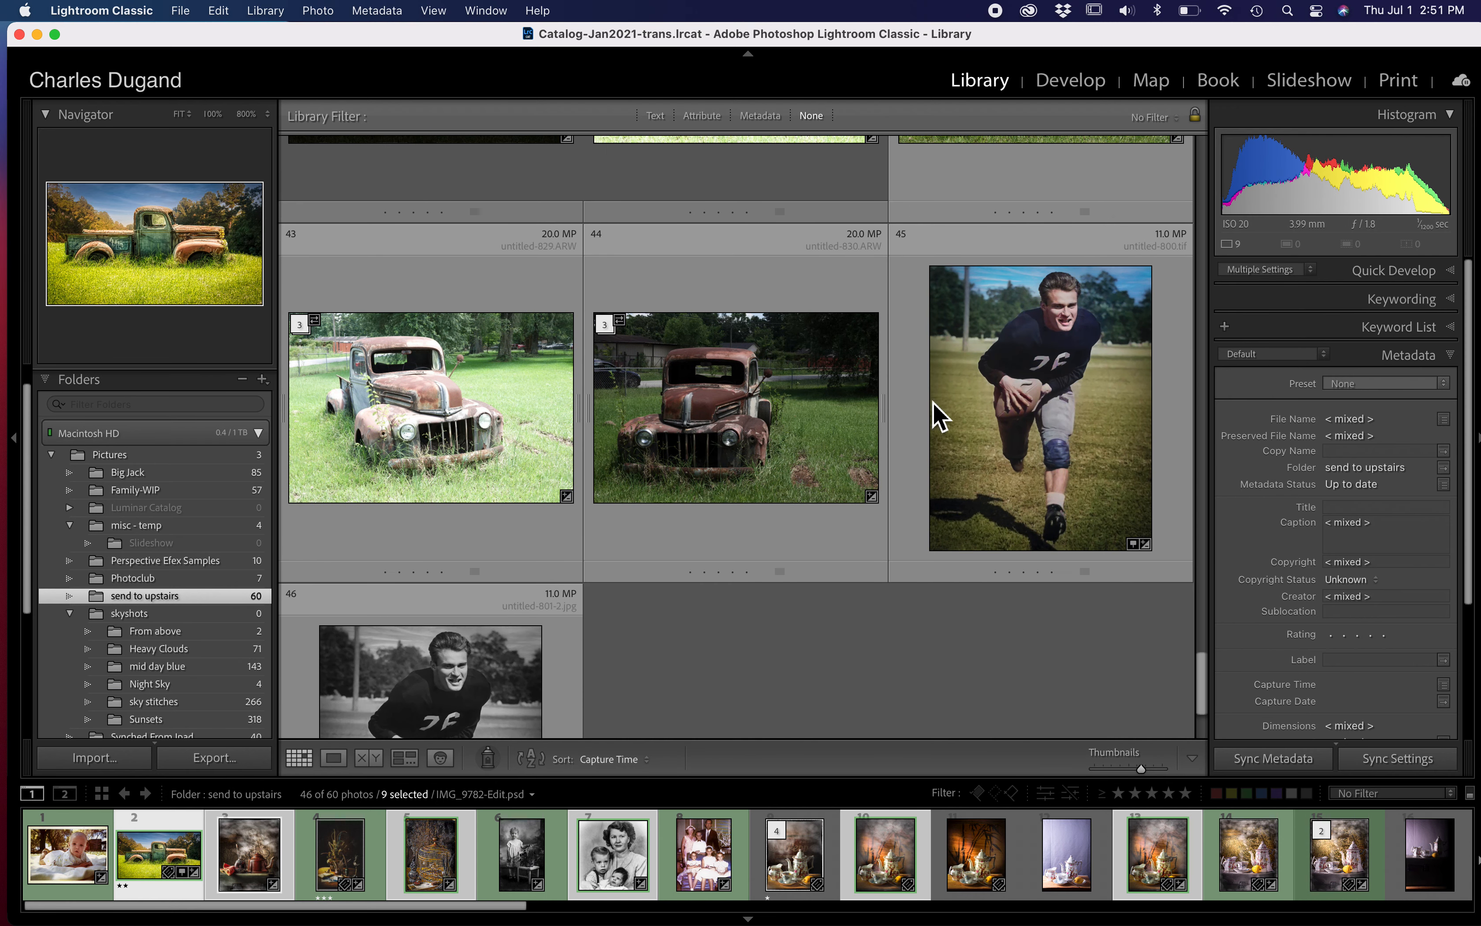
left_click(1009, 425, "super")
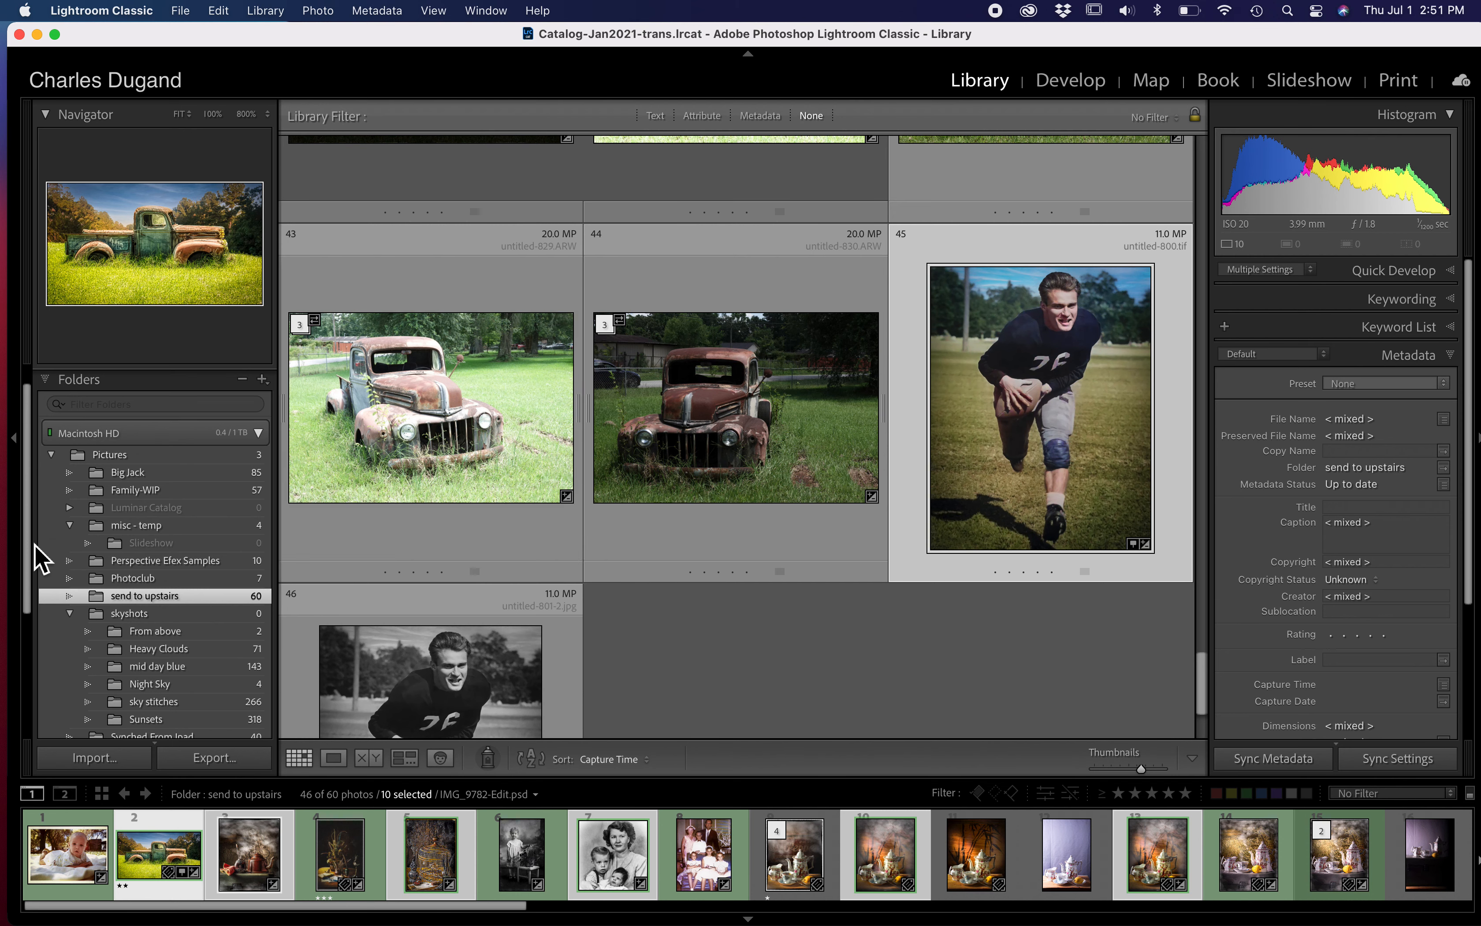
Create a regular collection named test that includes the selected photos.
scroll(38, 558, "down", 5)
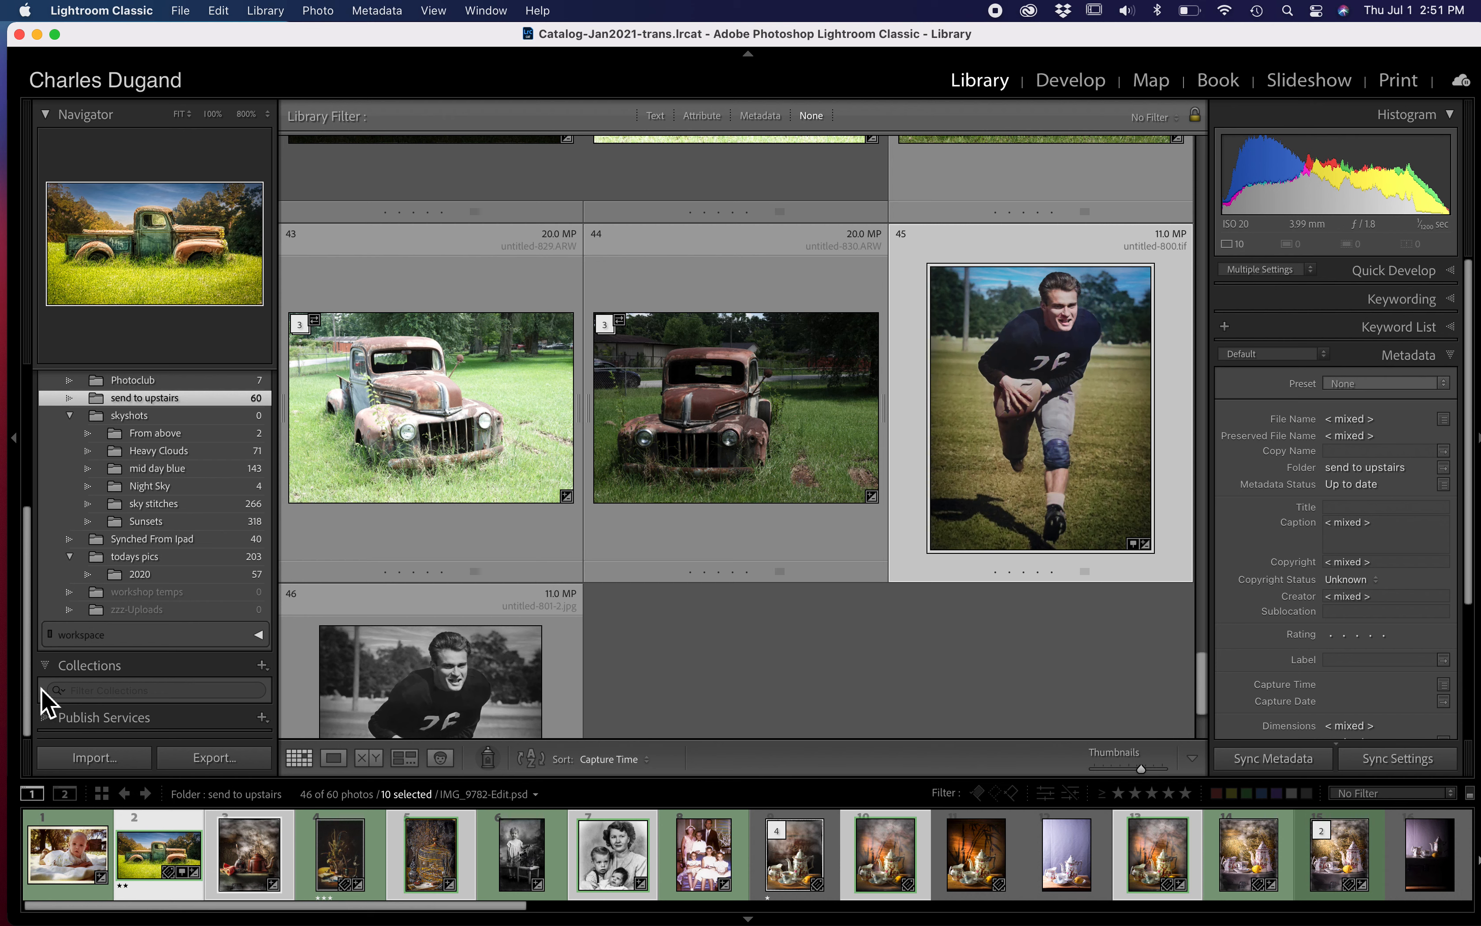
left_click(262, 665)
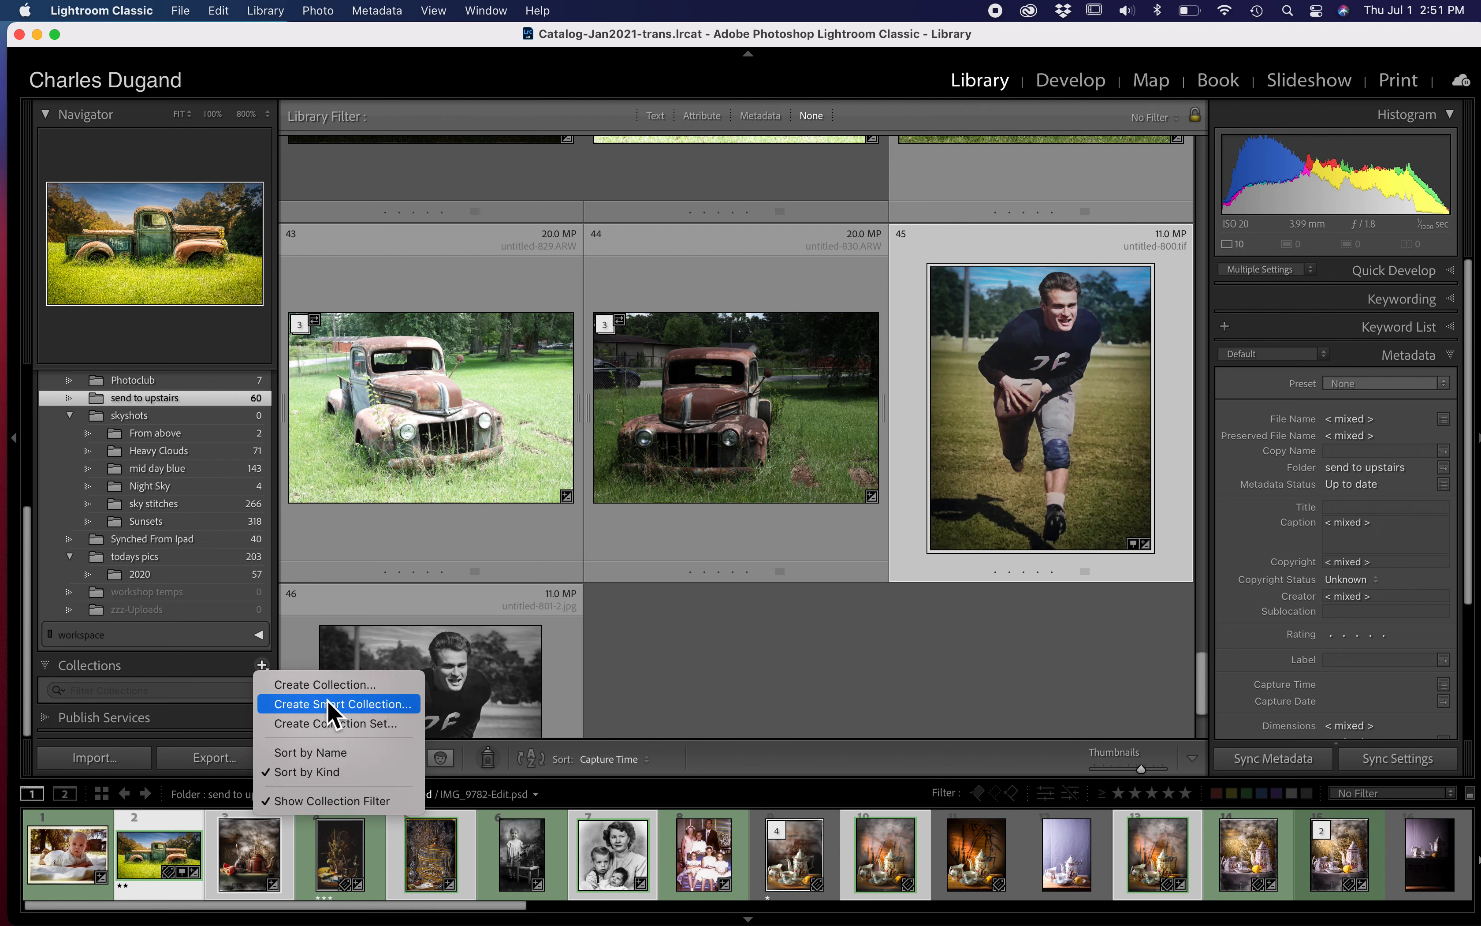
left_click(356, 692)
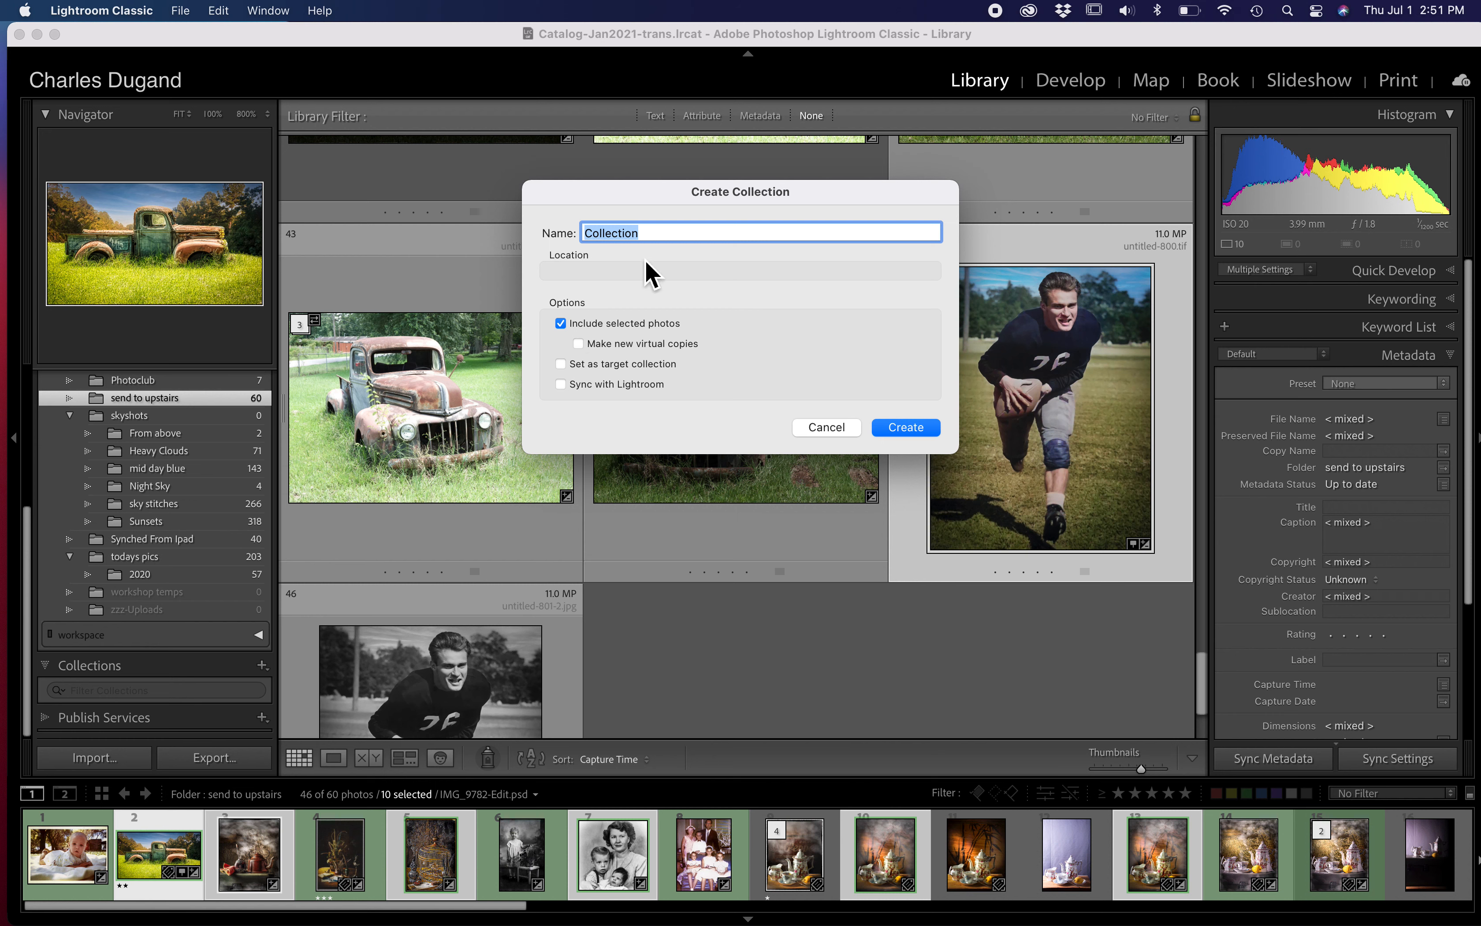
type("test")
left_click(906, 428)
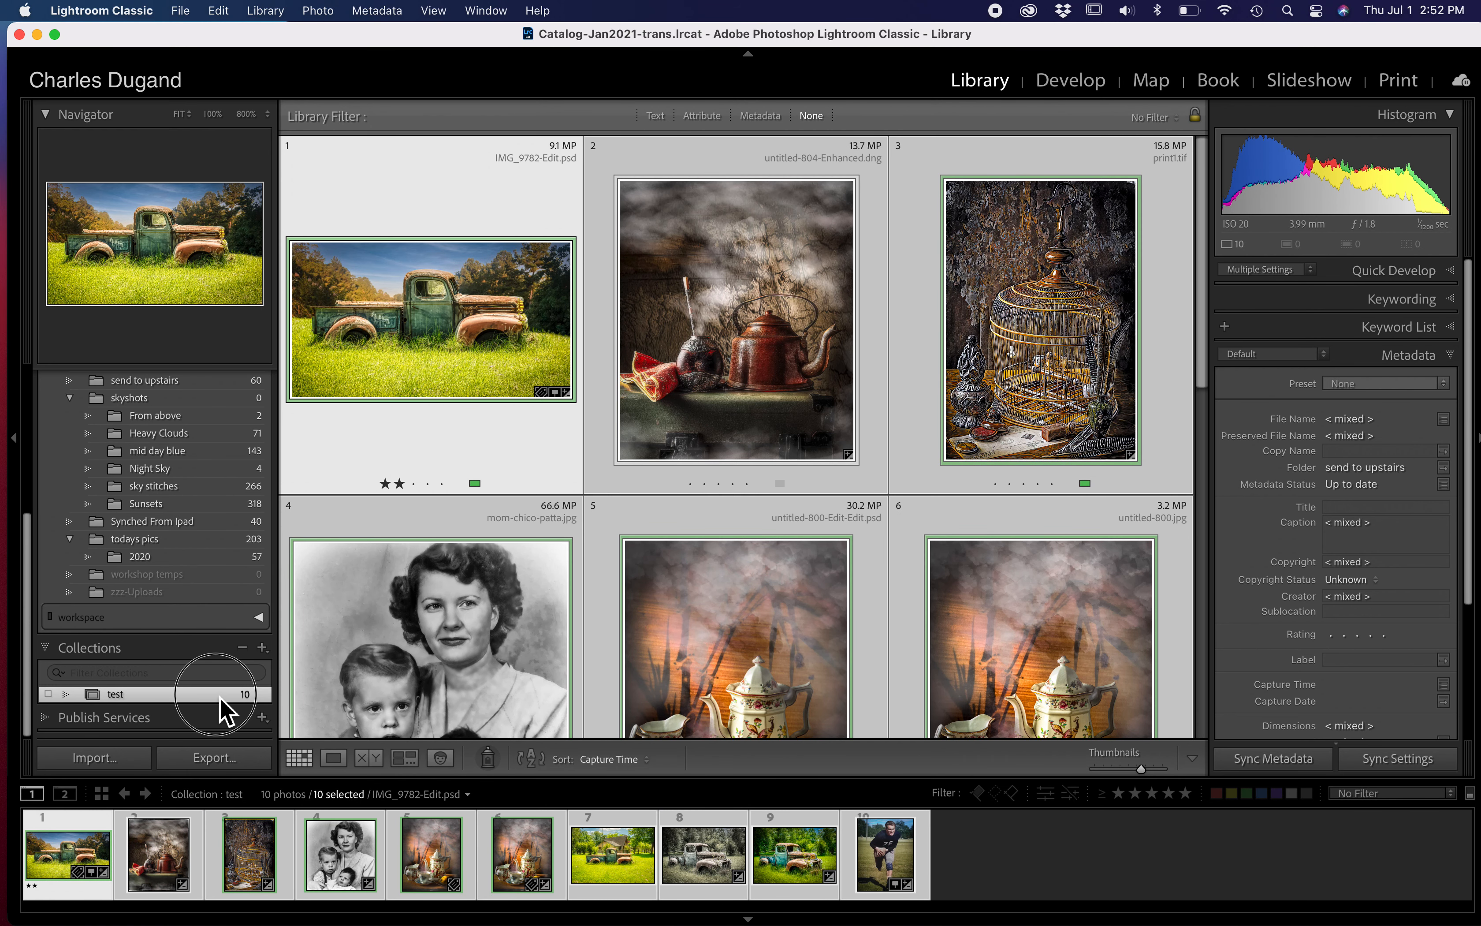
Open the new collection in the Slideshow module and try to move the football player photo ahead of the seventh slide.
scroll(496, 585, "down", 10)
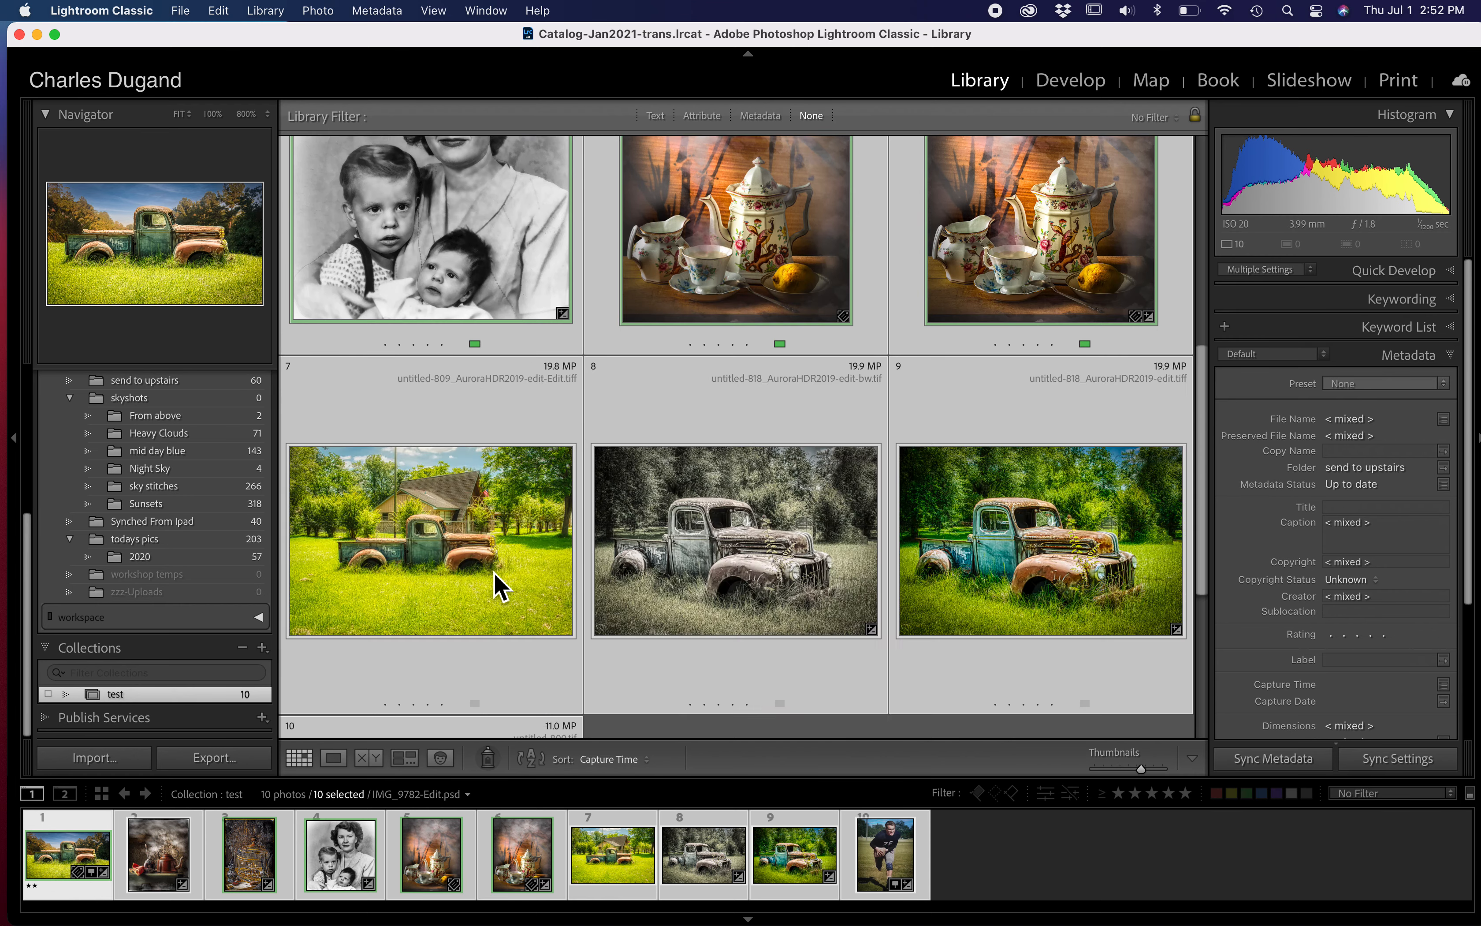
scroll(496, 586, "up", 10)
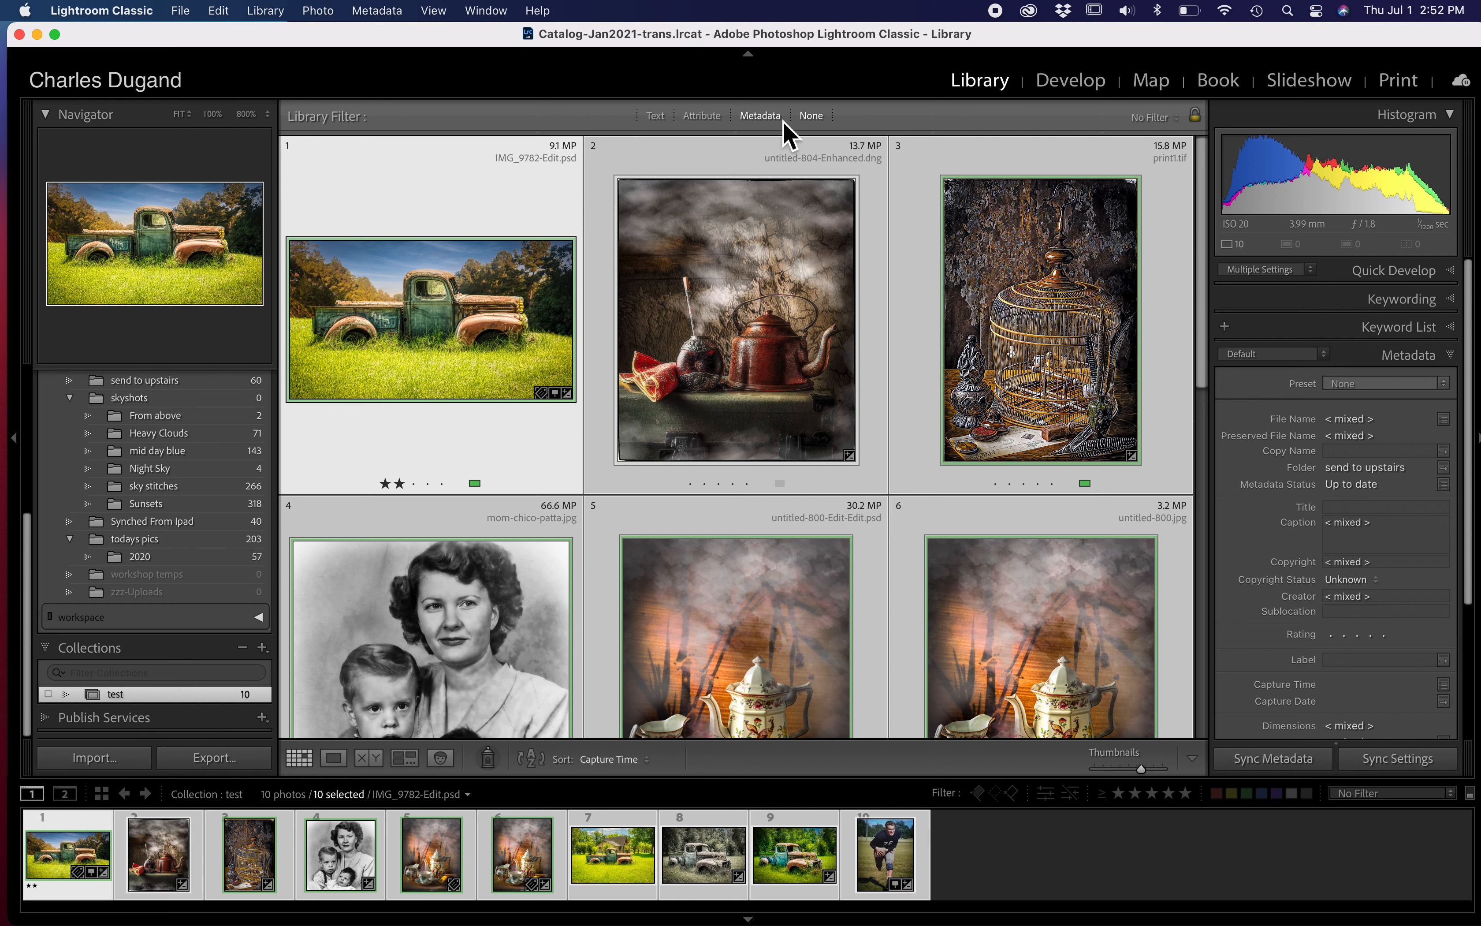
left_click(1310, 81)
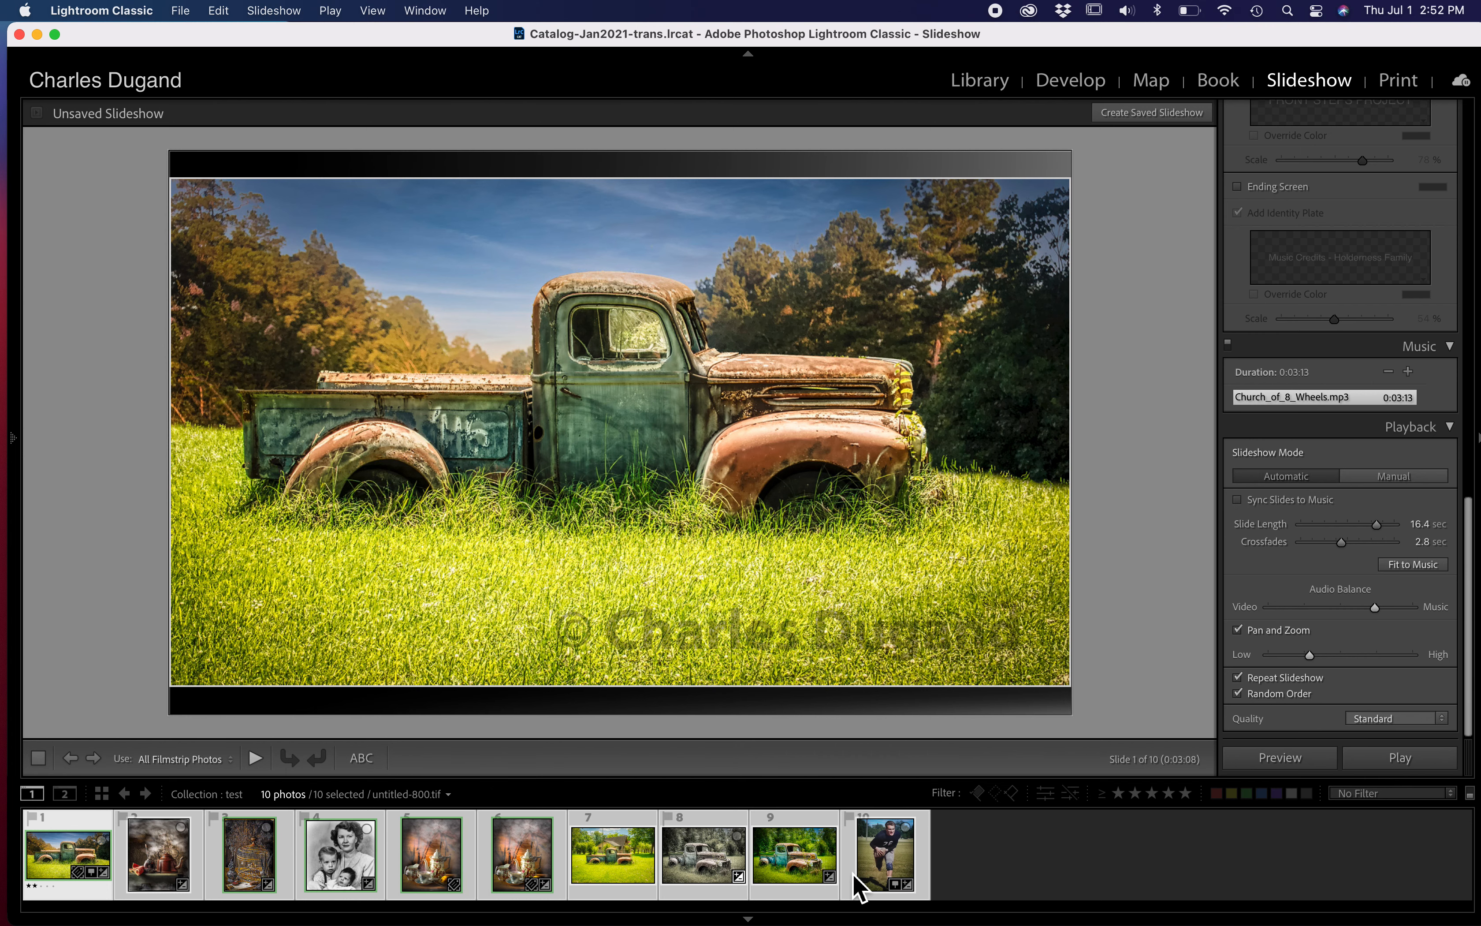
left_click(877, 866)
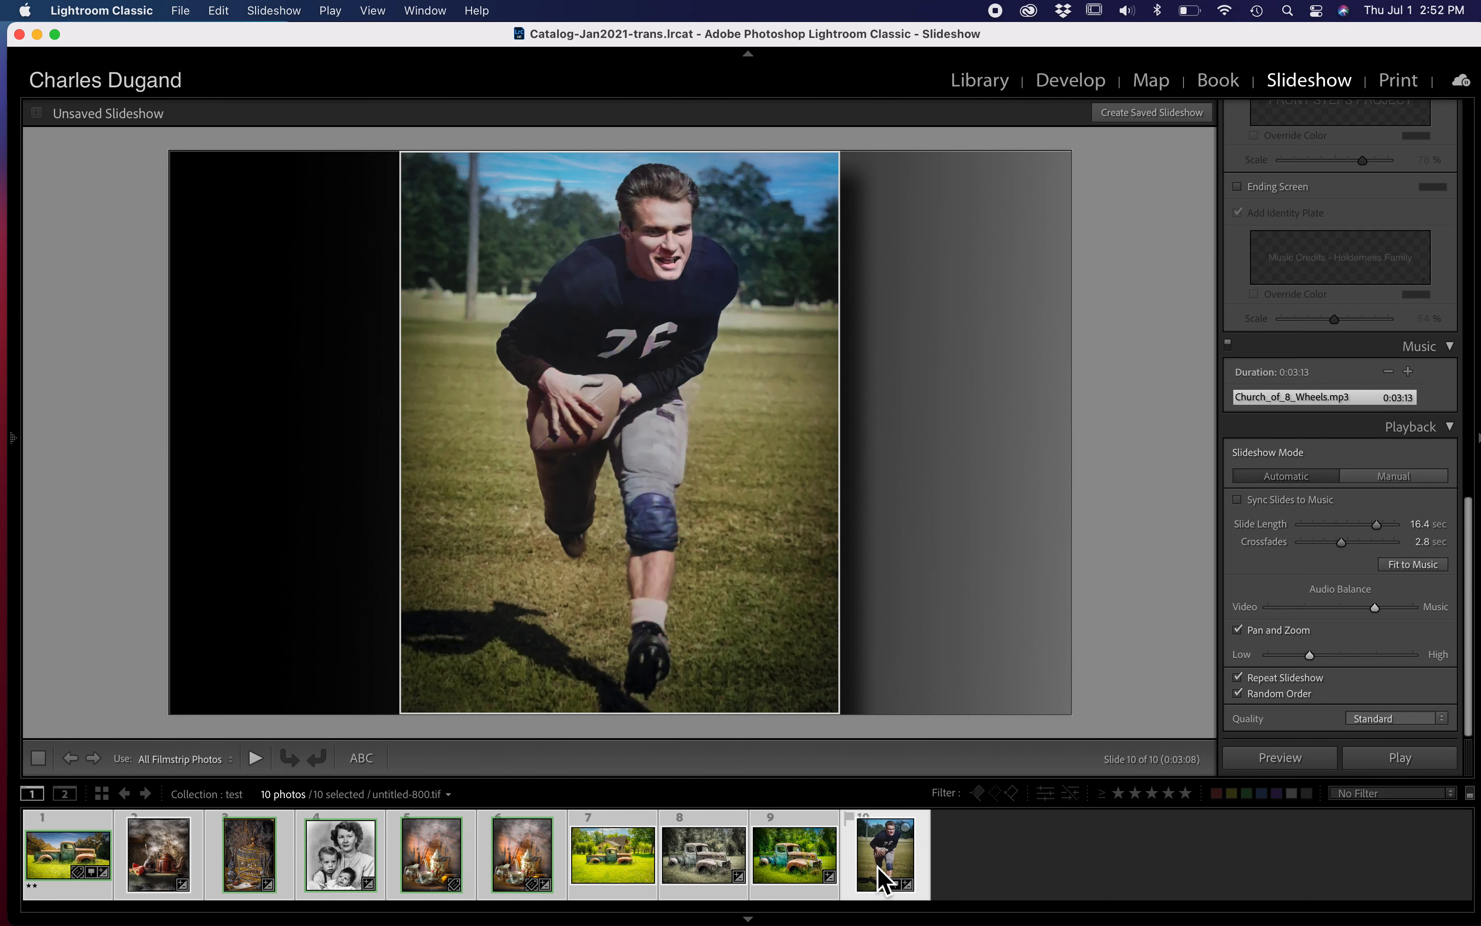
left_click_drag(878, 866, 574, 871)
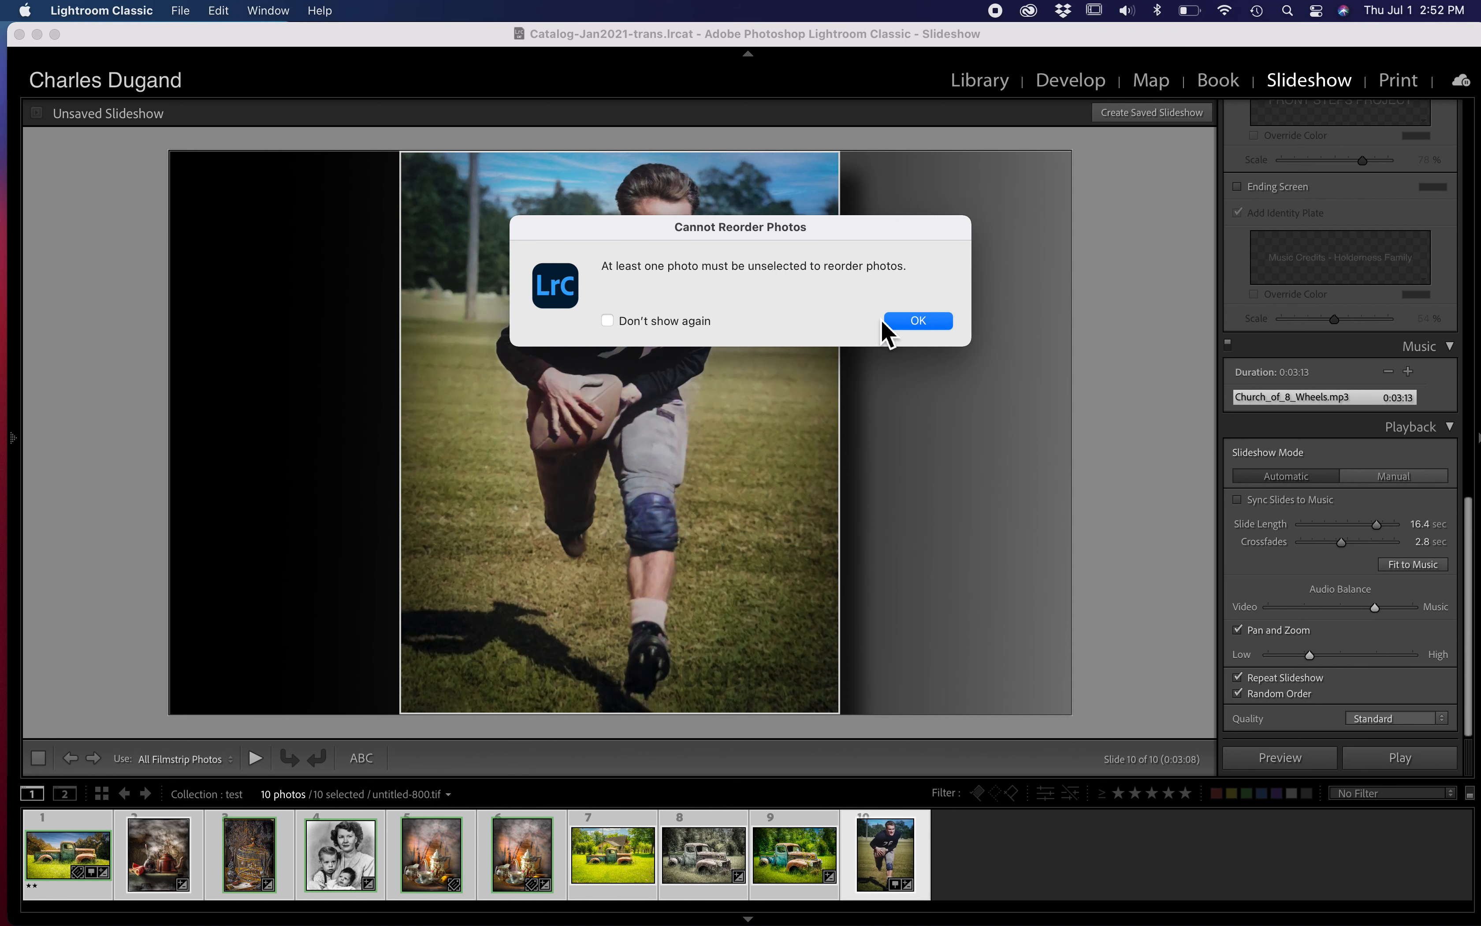
left_click(918, 322)
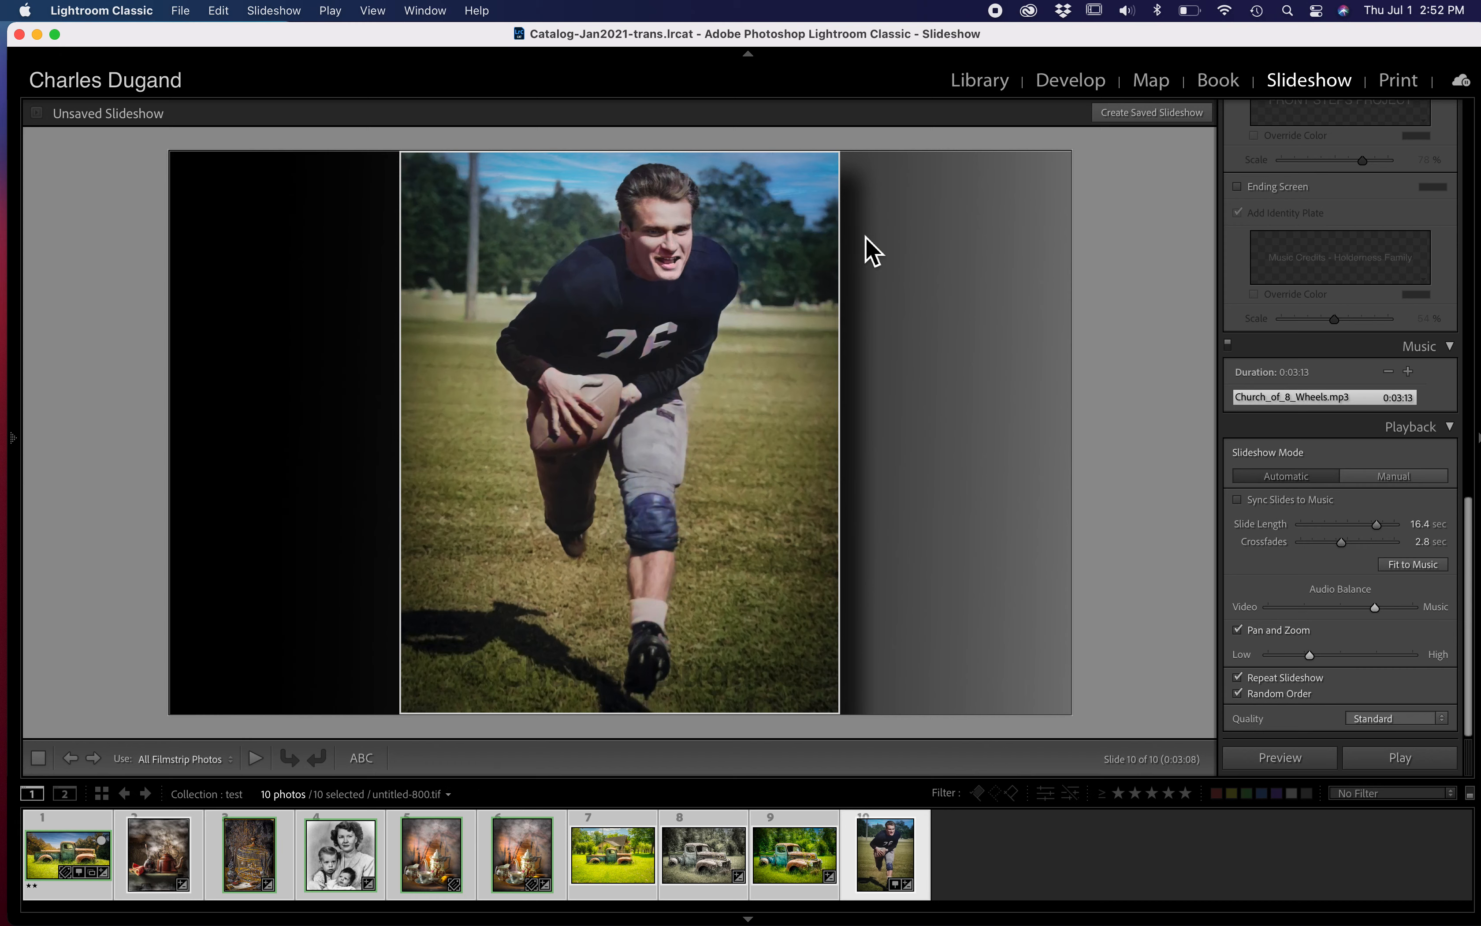
With only the truck-and-house photo selected, reorder the slideshow so the black-and-white truck is seventh and the mother-and-children portrait fifth.
left_click(979, 83)
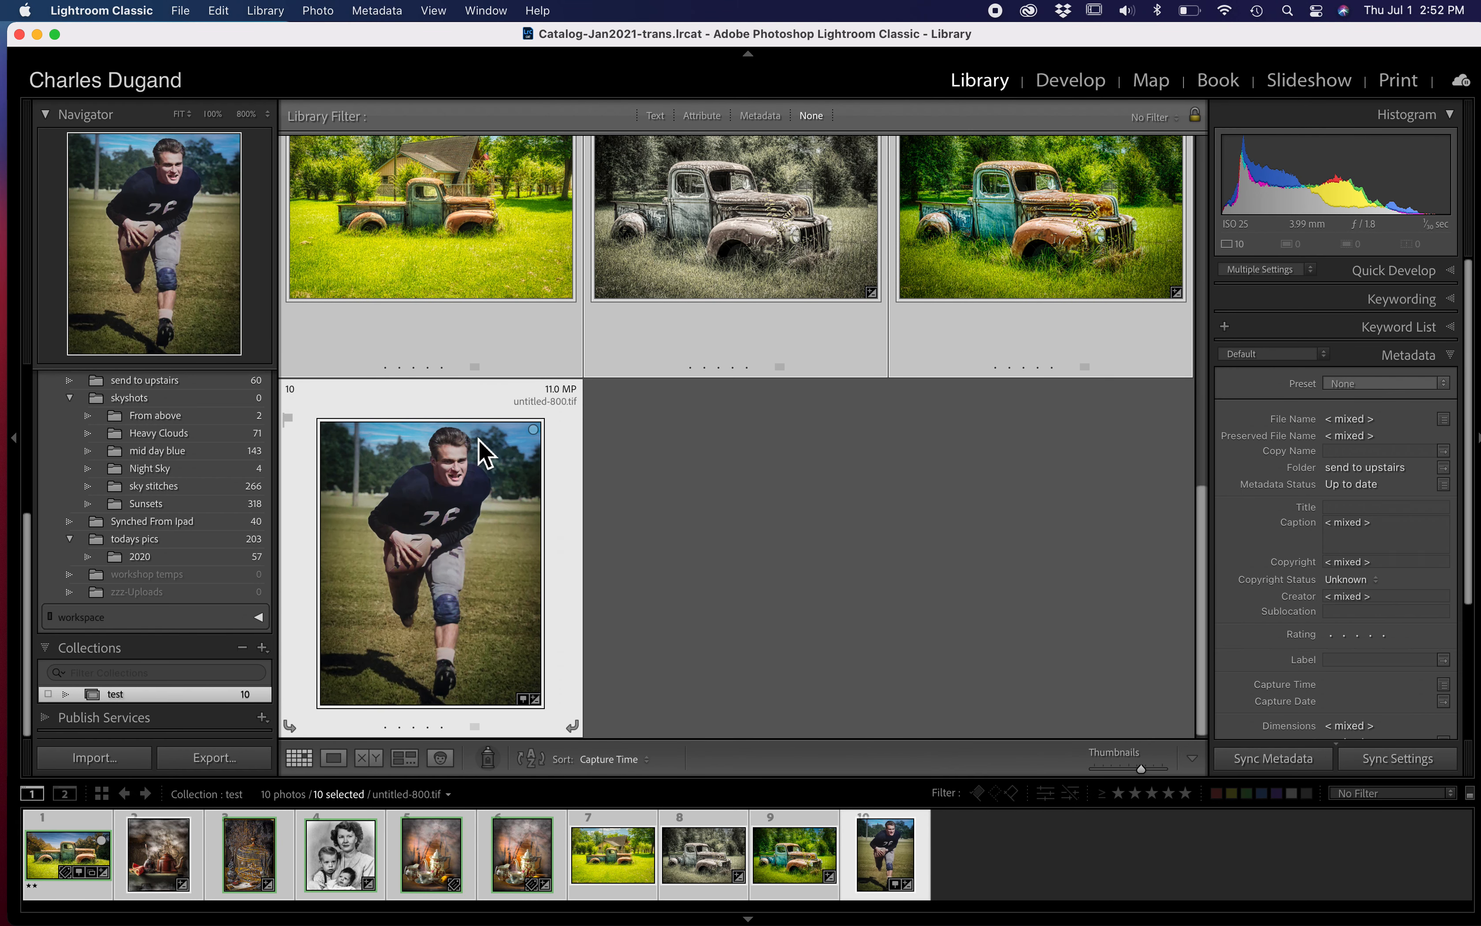
left_click(477, 352)
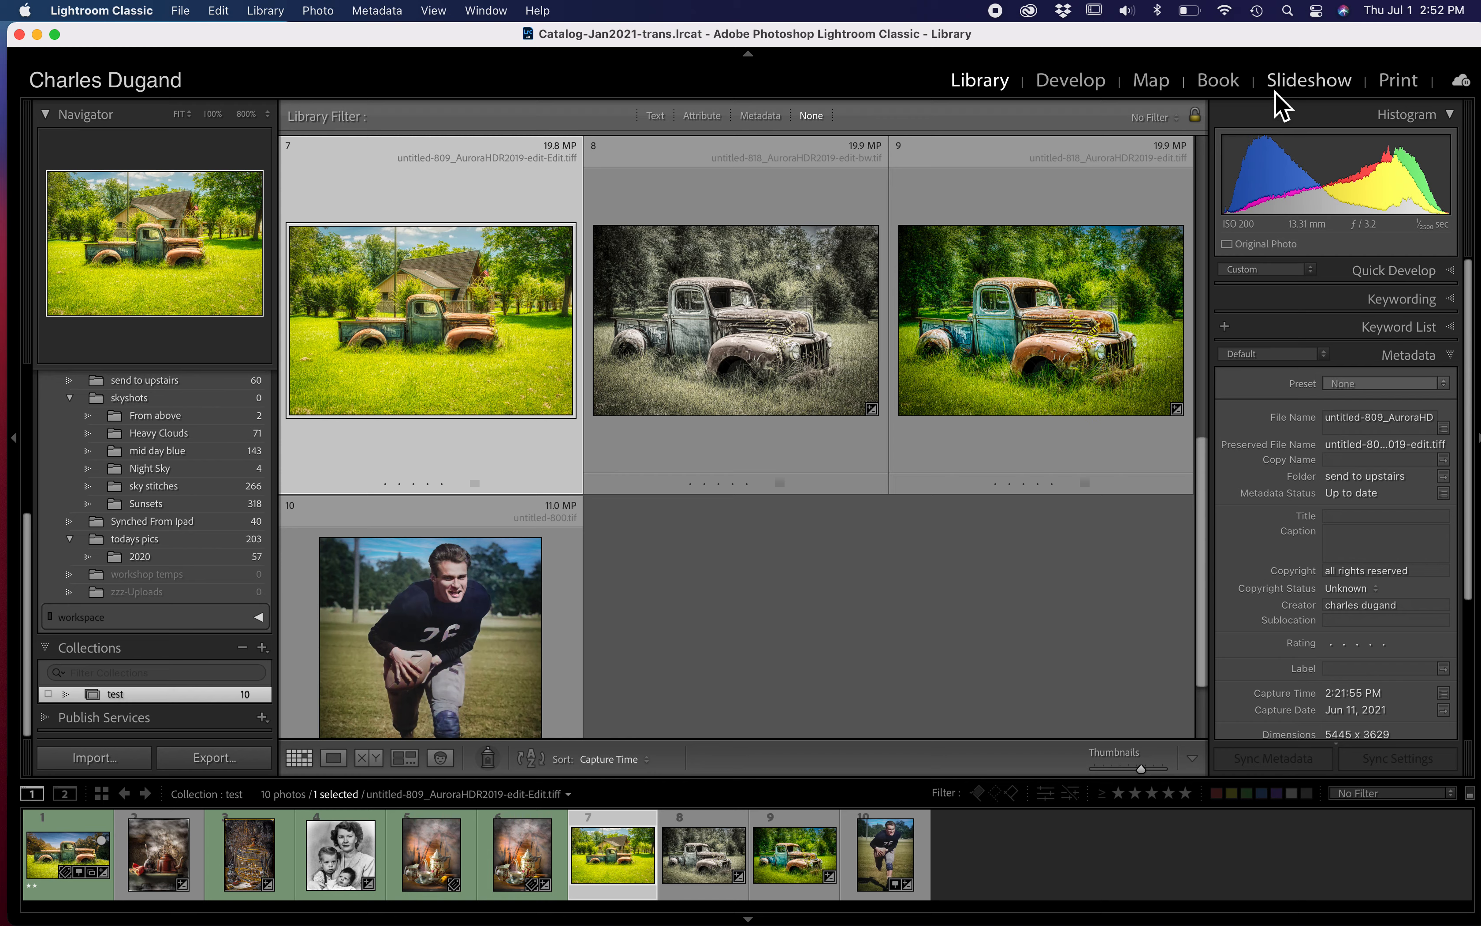
left_click(1309, 80)
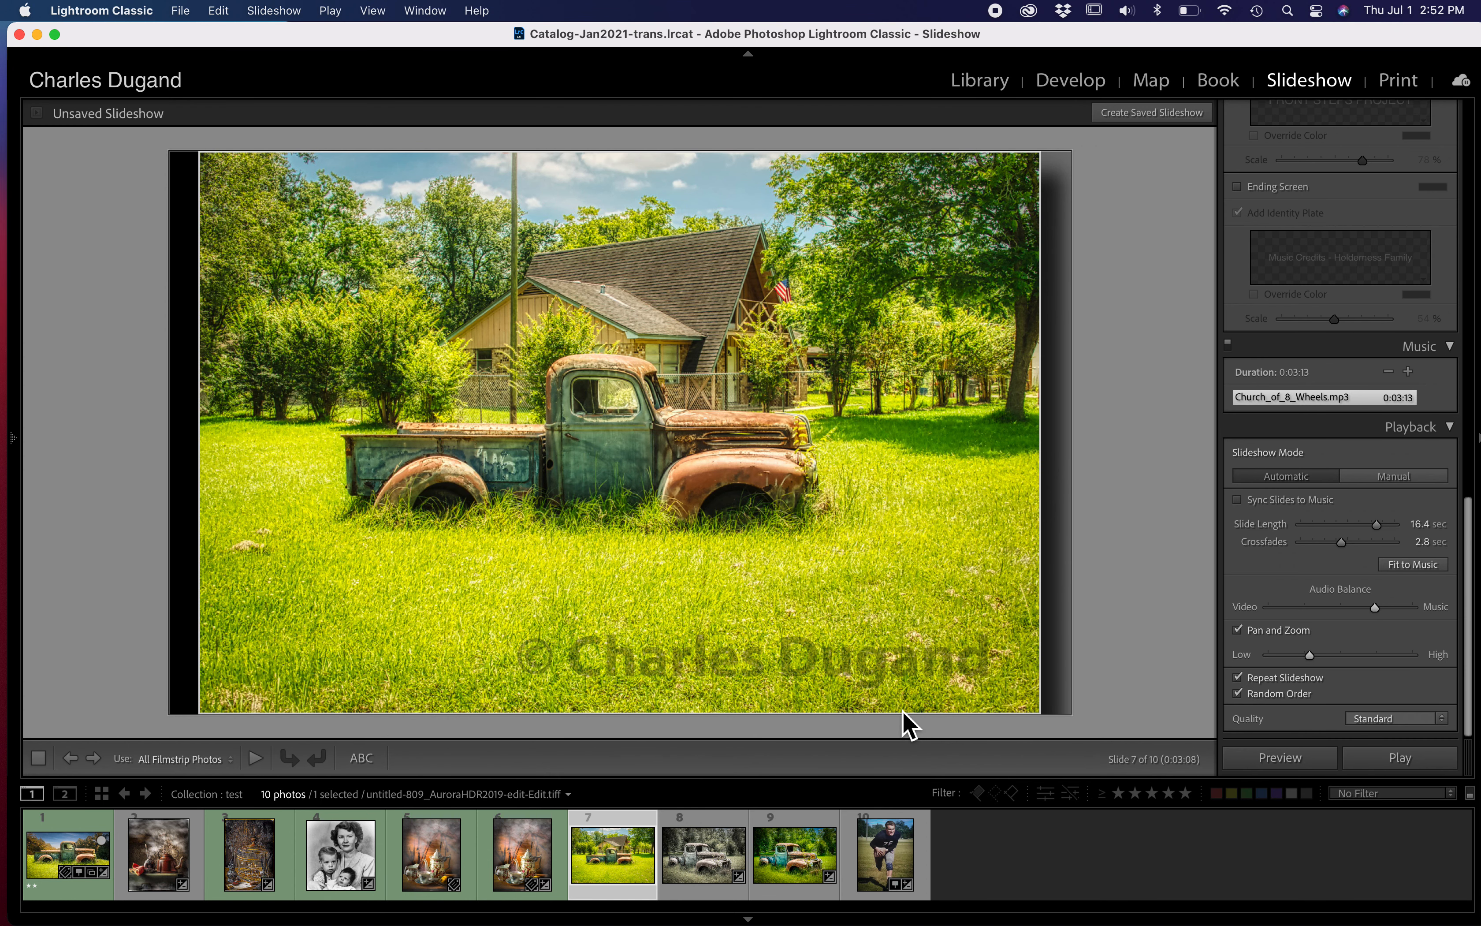
left_click_drag(710, 873, 598, 876)
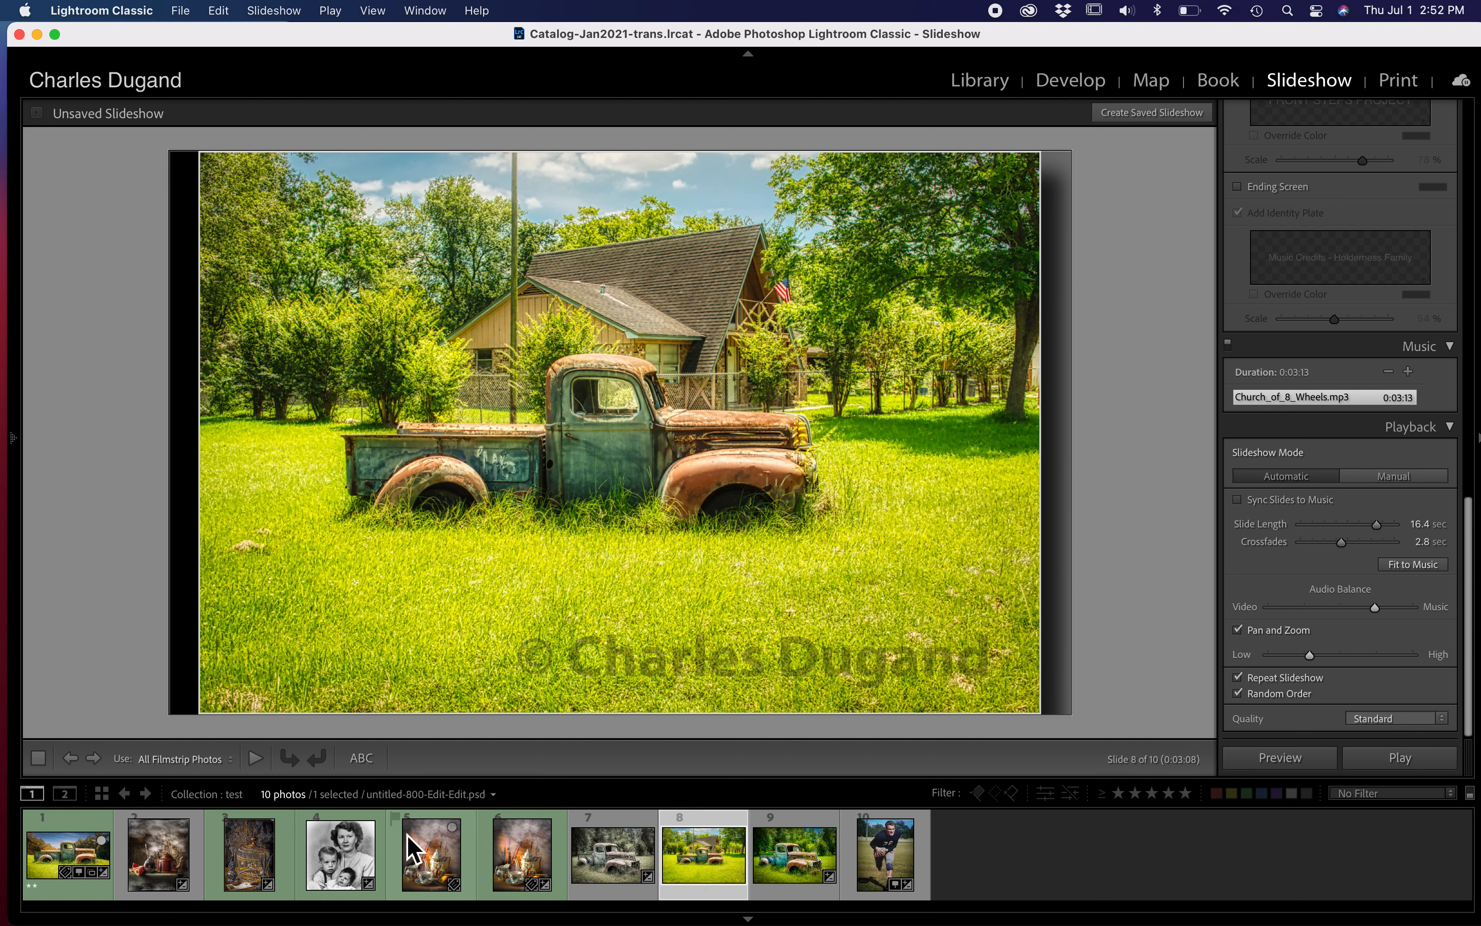
left_click_drag(361, 854, 494, 850)
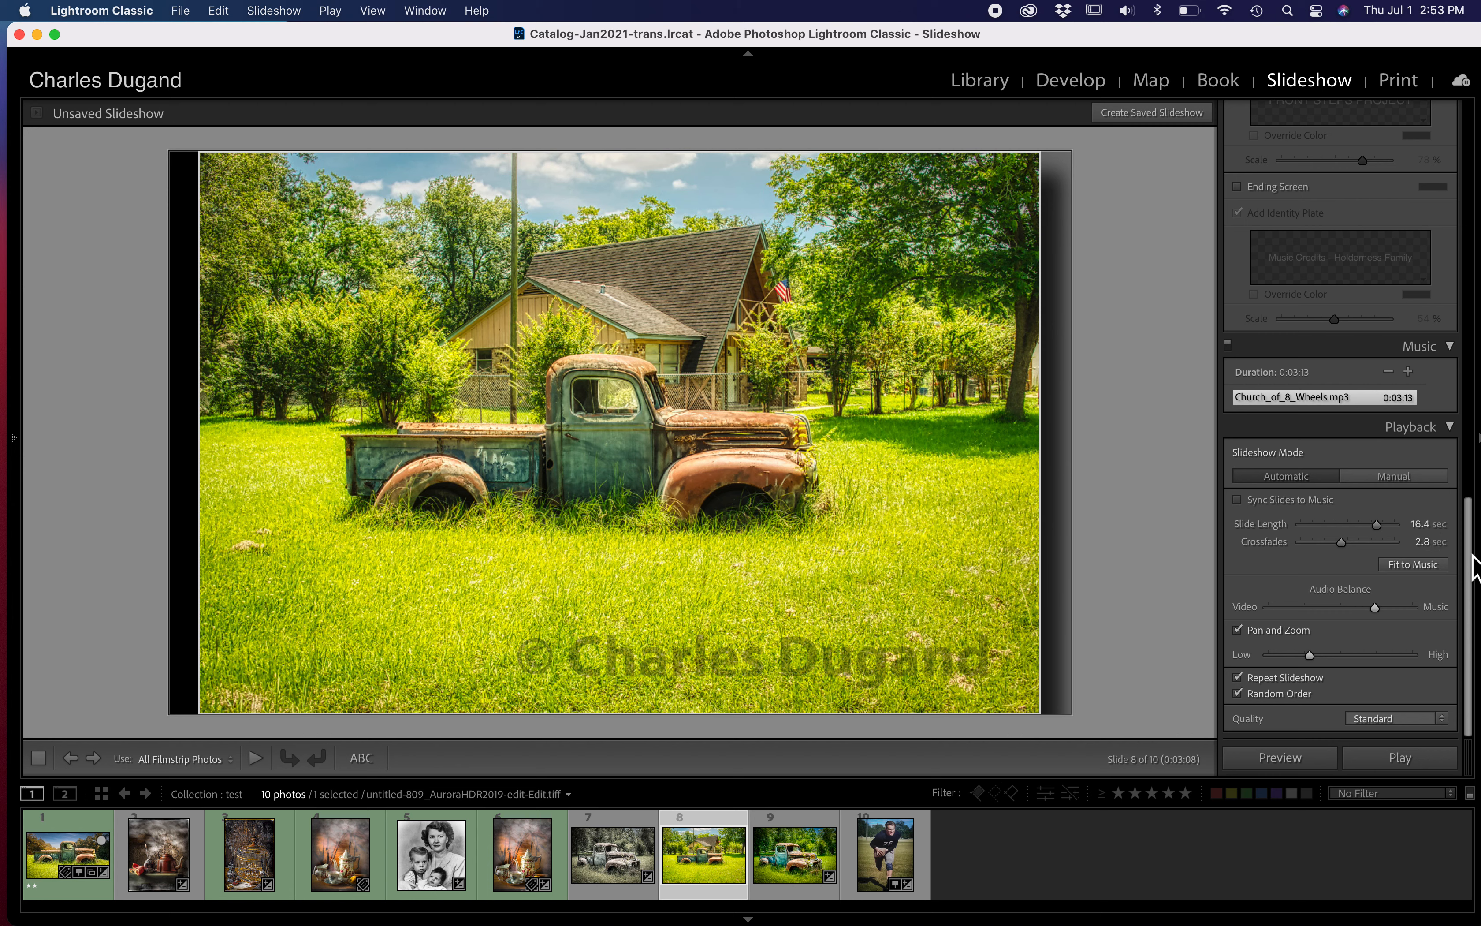
Try a 6 px stroke border on the slides, and reset its width to 1 px.
scroll(1472, 567, "up", 10)
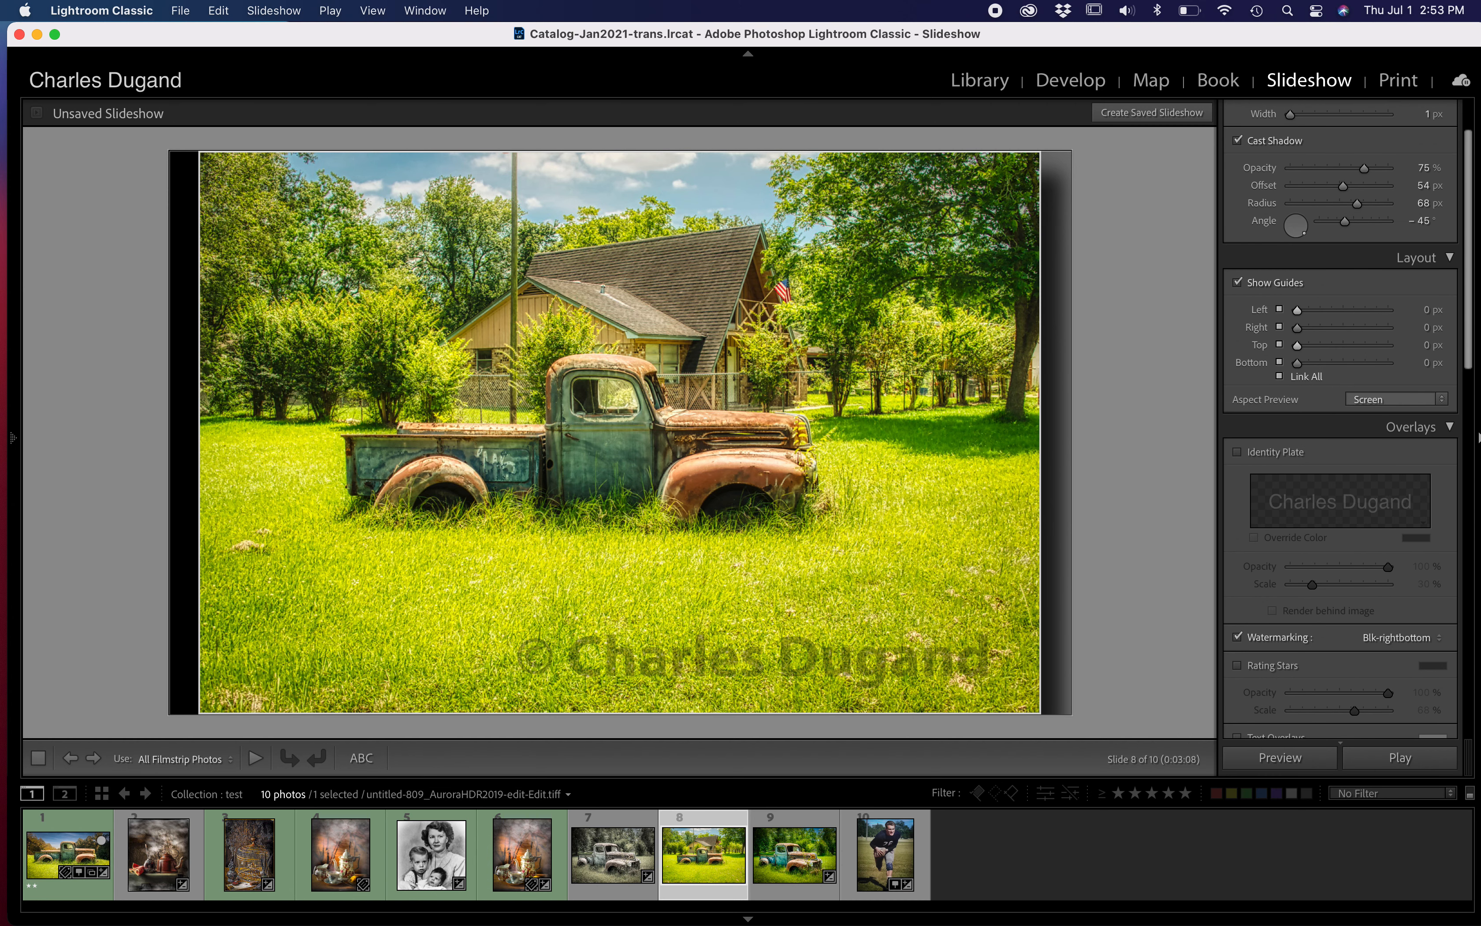
scroll(1475, 195, "up", 3)
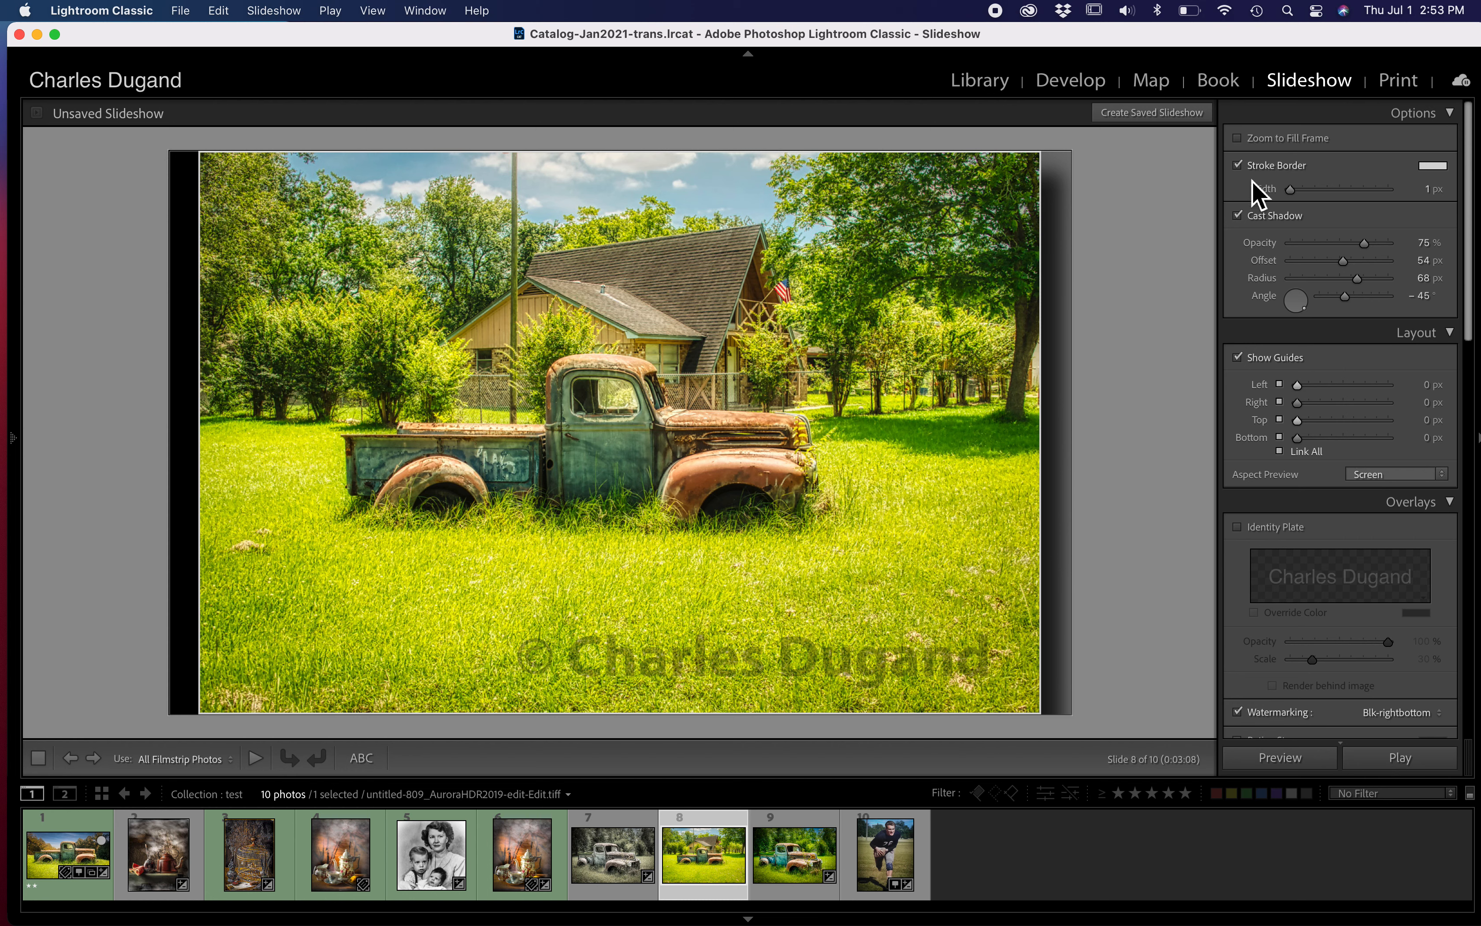
left_click_drag(1356, 189, 1375, 193)
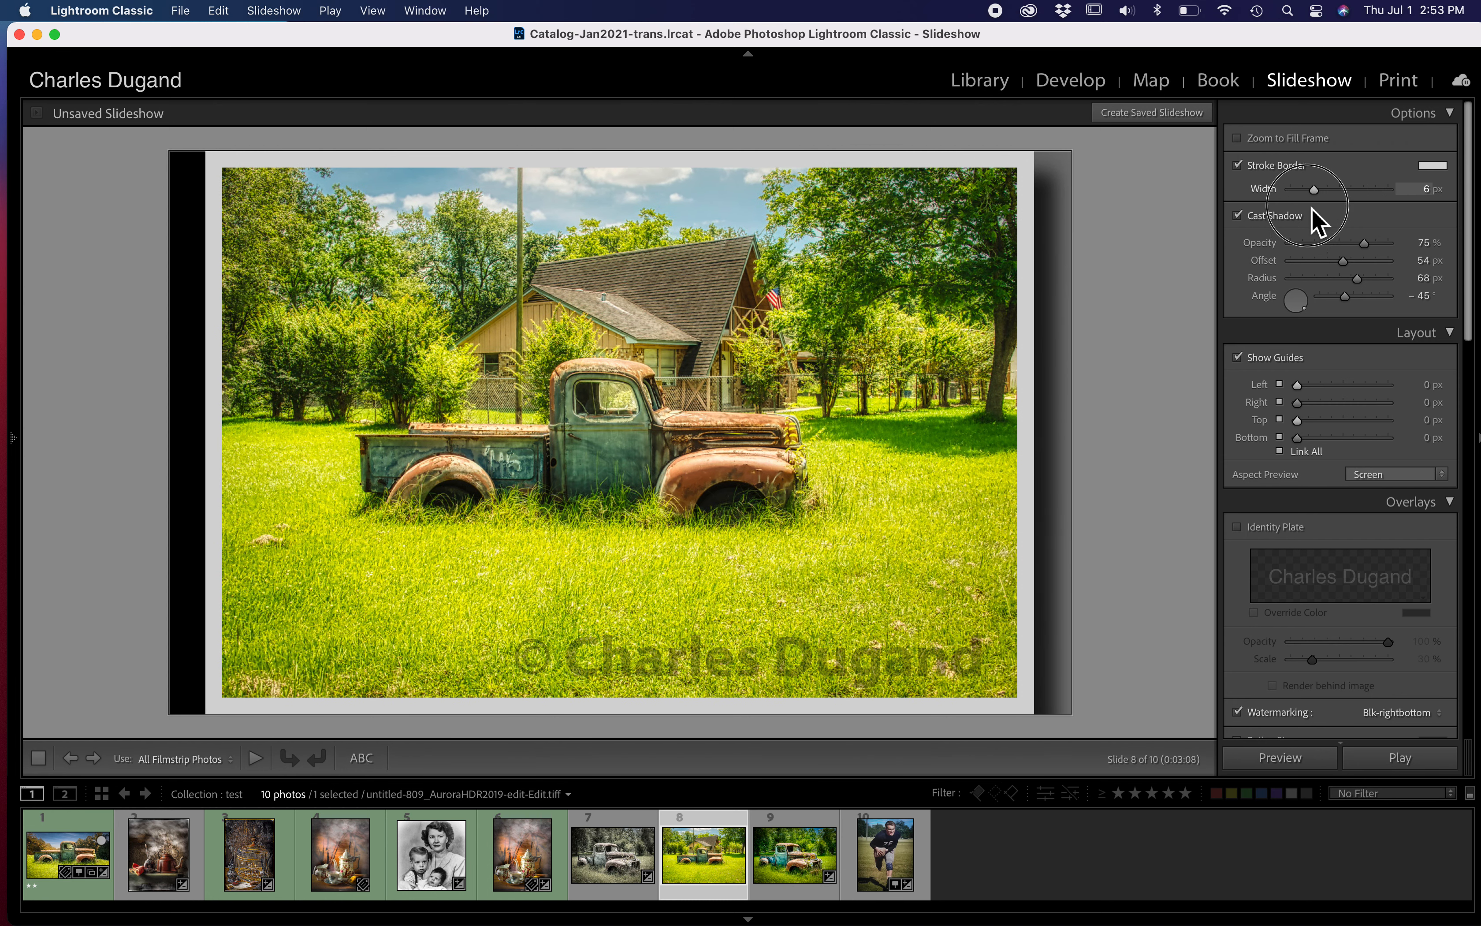
double_click(1261, 193)
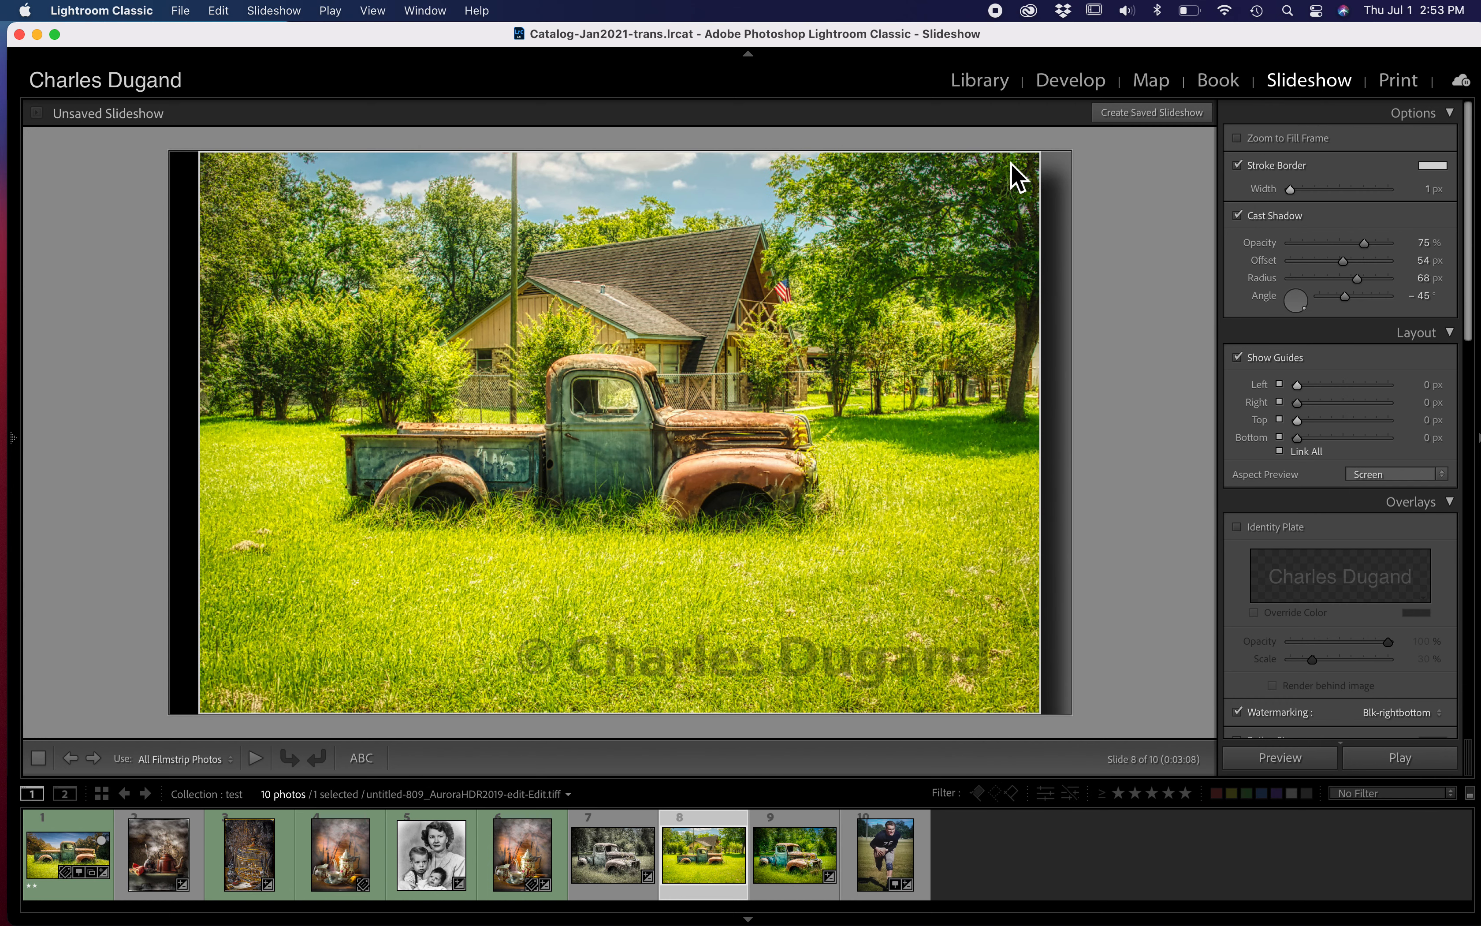
left_click(1239, 166)
Try linked slide margins of 99, 258 and 75 px, and reset all of them to 0 px.
left_click_drag(1082, 404, 1031, 399)
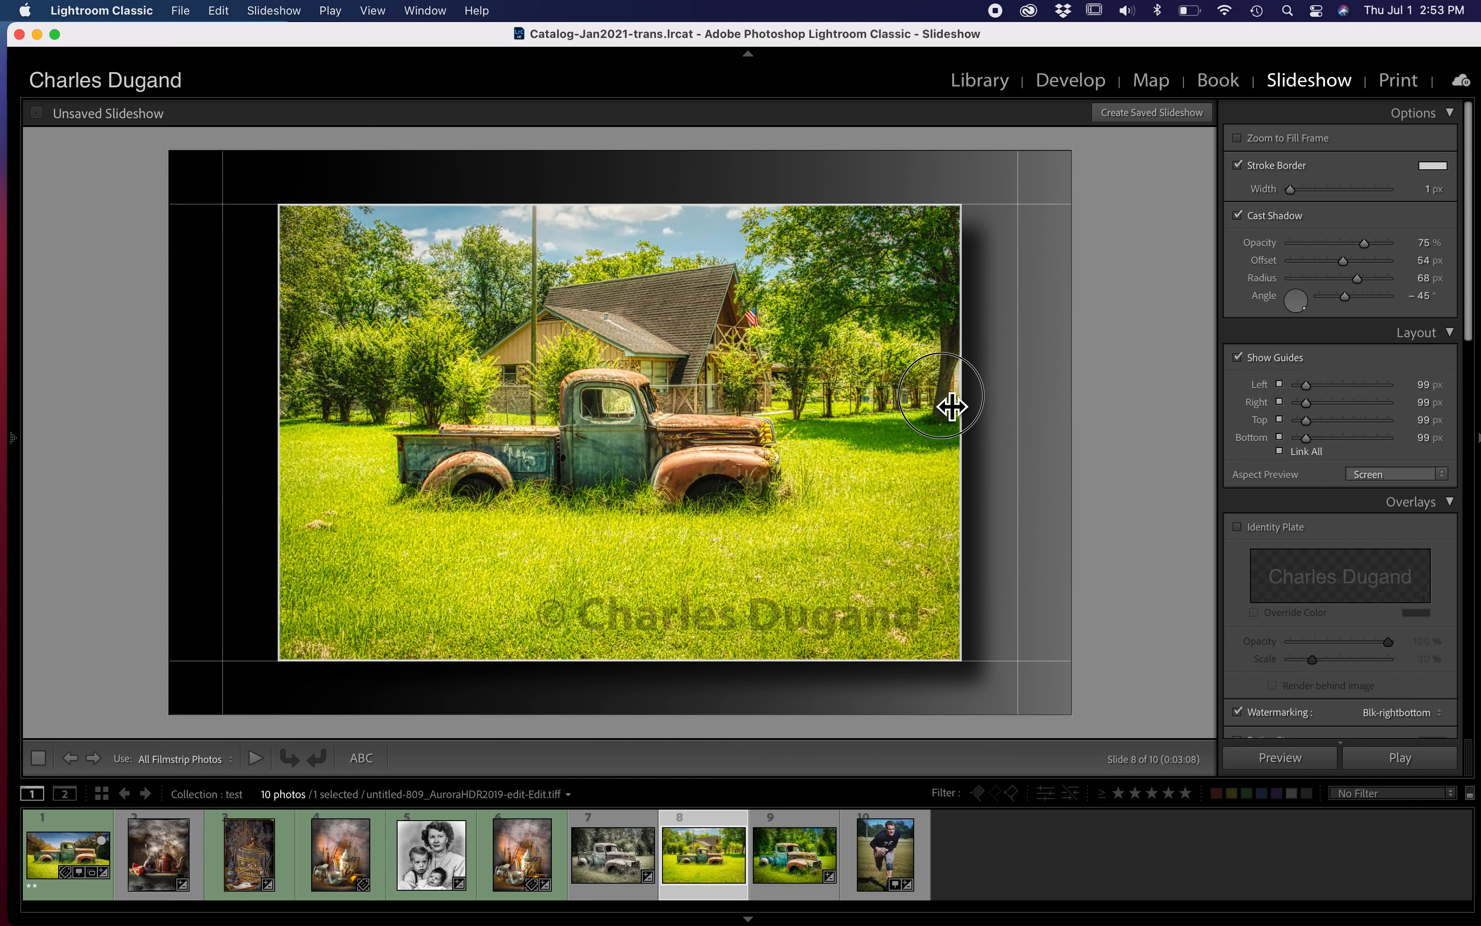
left_click_drag(1018, 395, 935, 395)
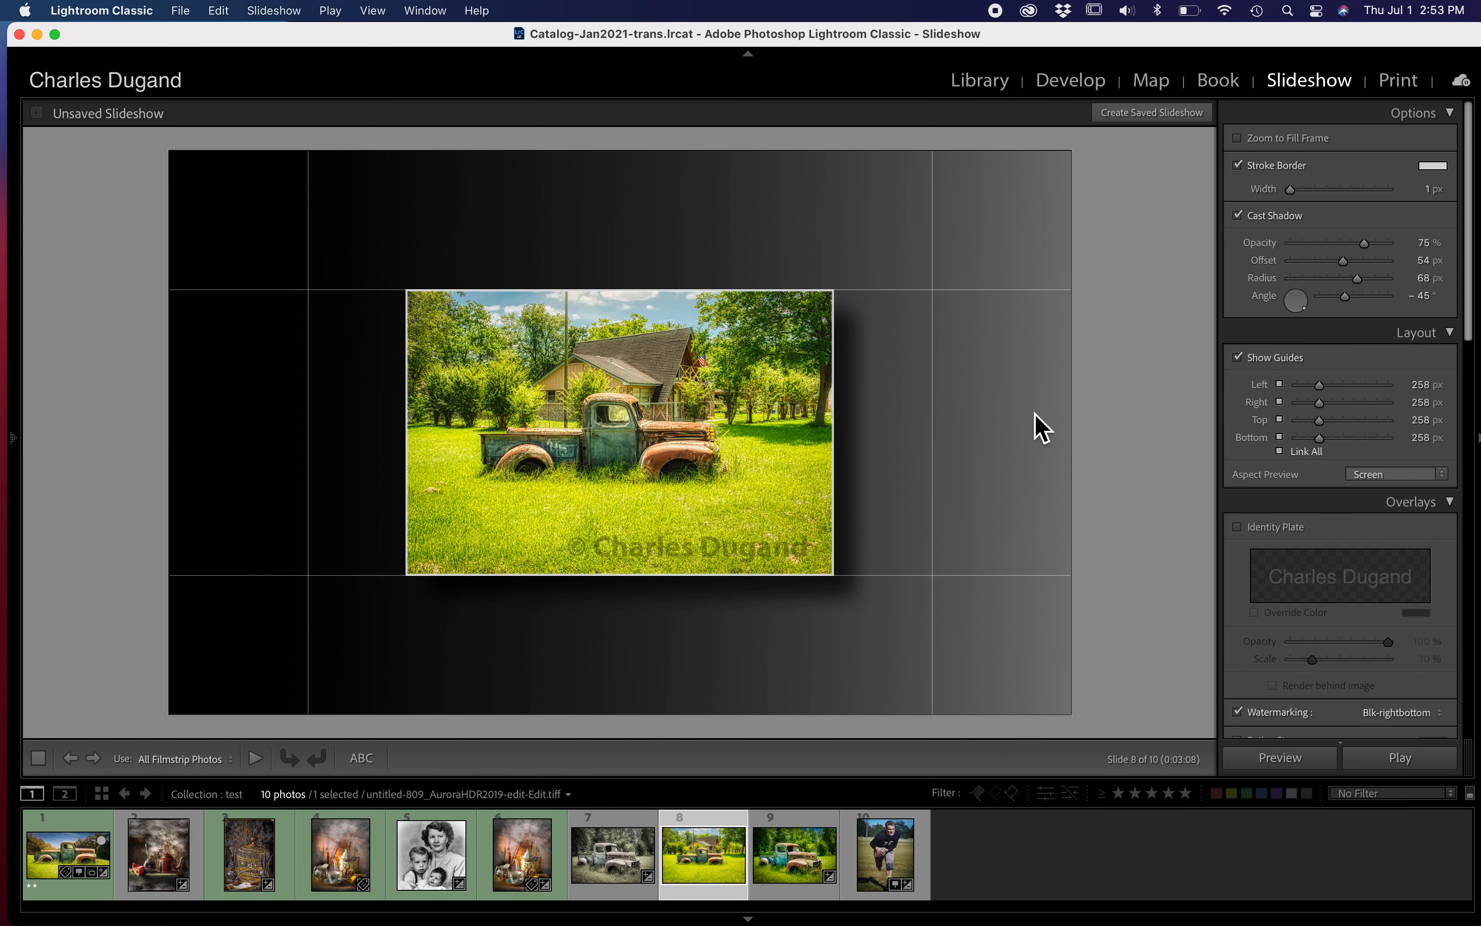
left_click_drag(935, 402, 1034, 413)
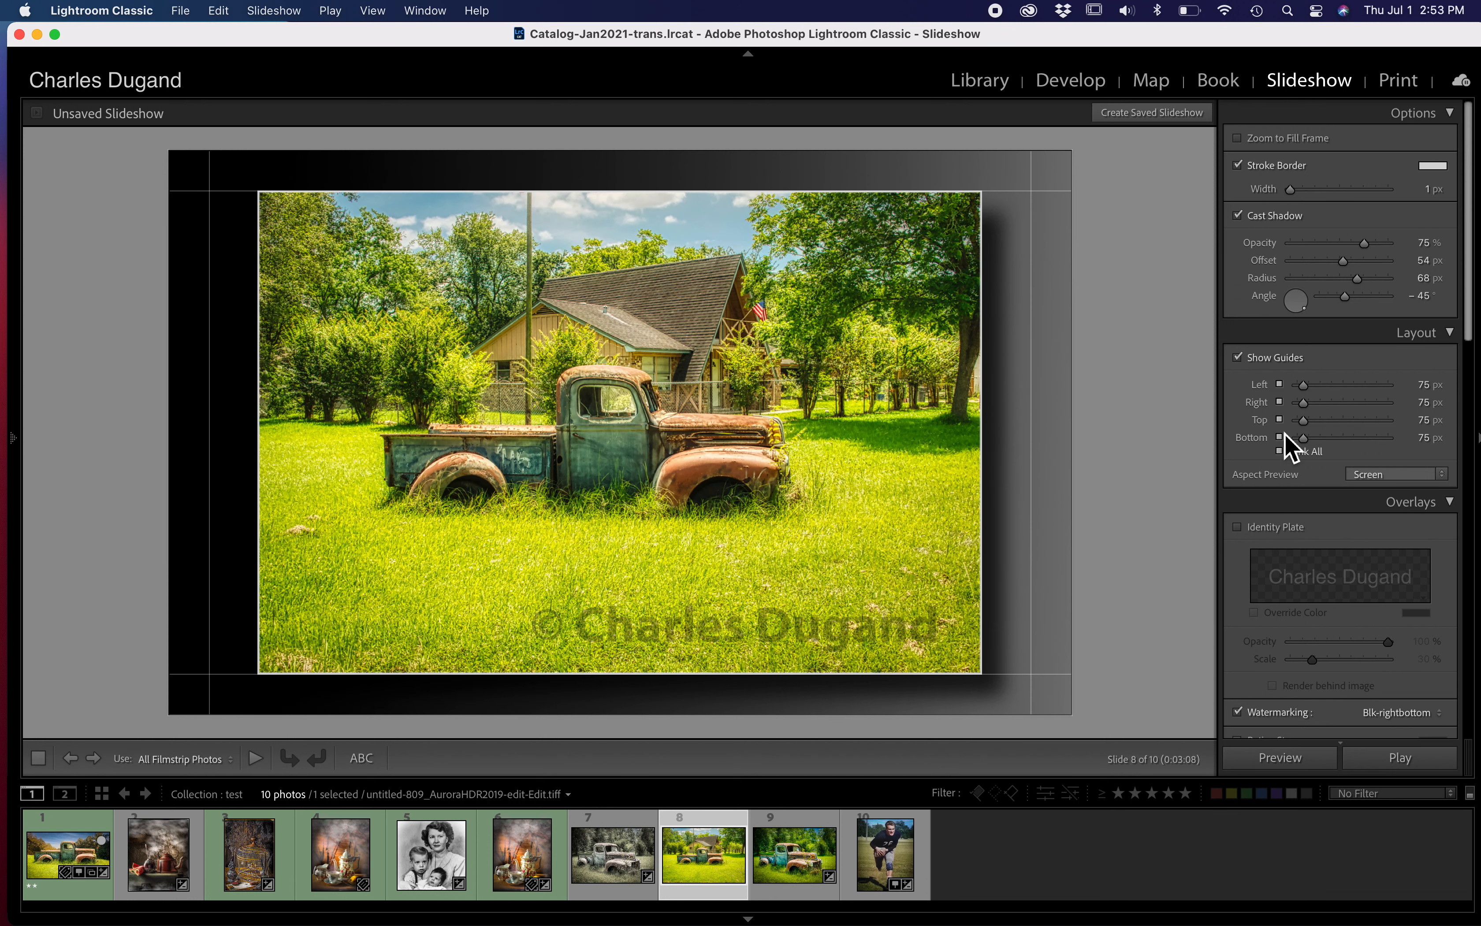
double_click(1300, 438)
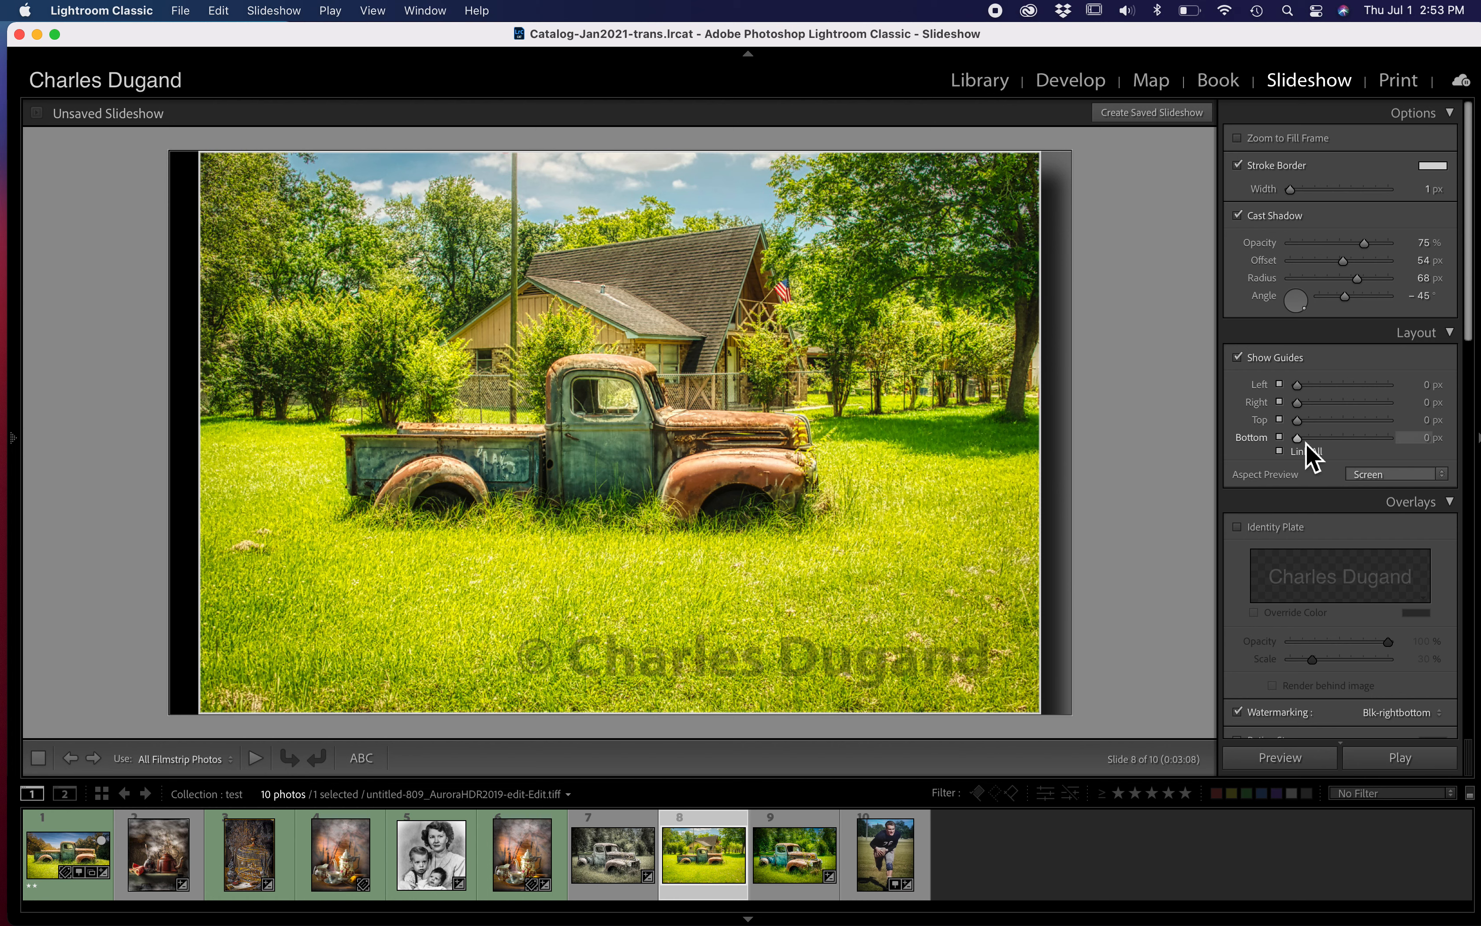
Set the slideshow layout's aspect preview to 16:9.
left_click(1395, 476)
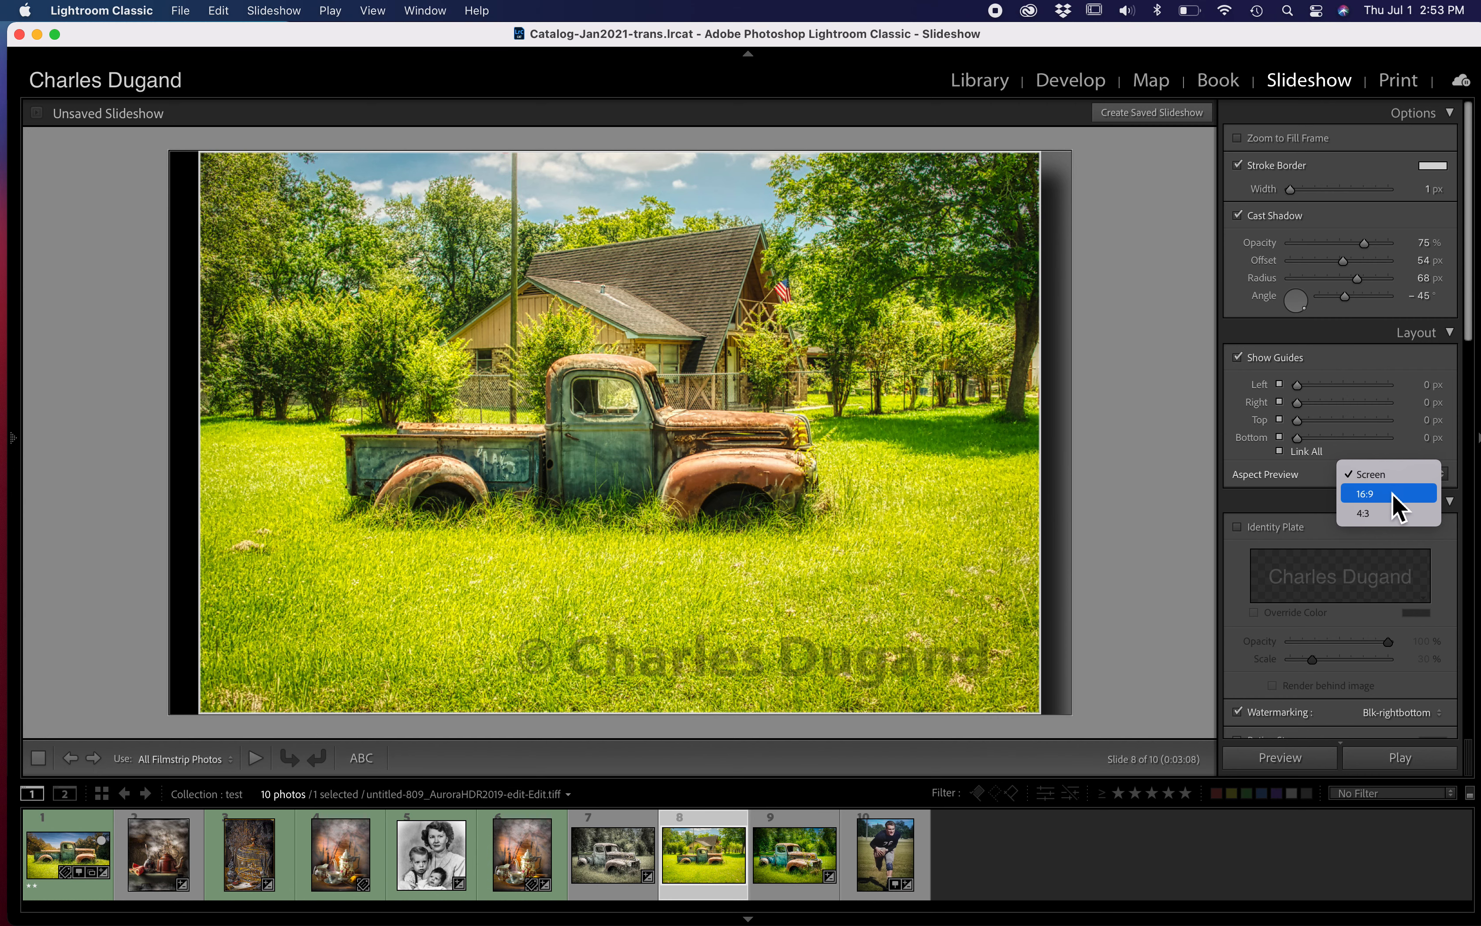
left_click(1372, 493)
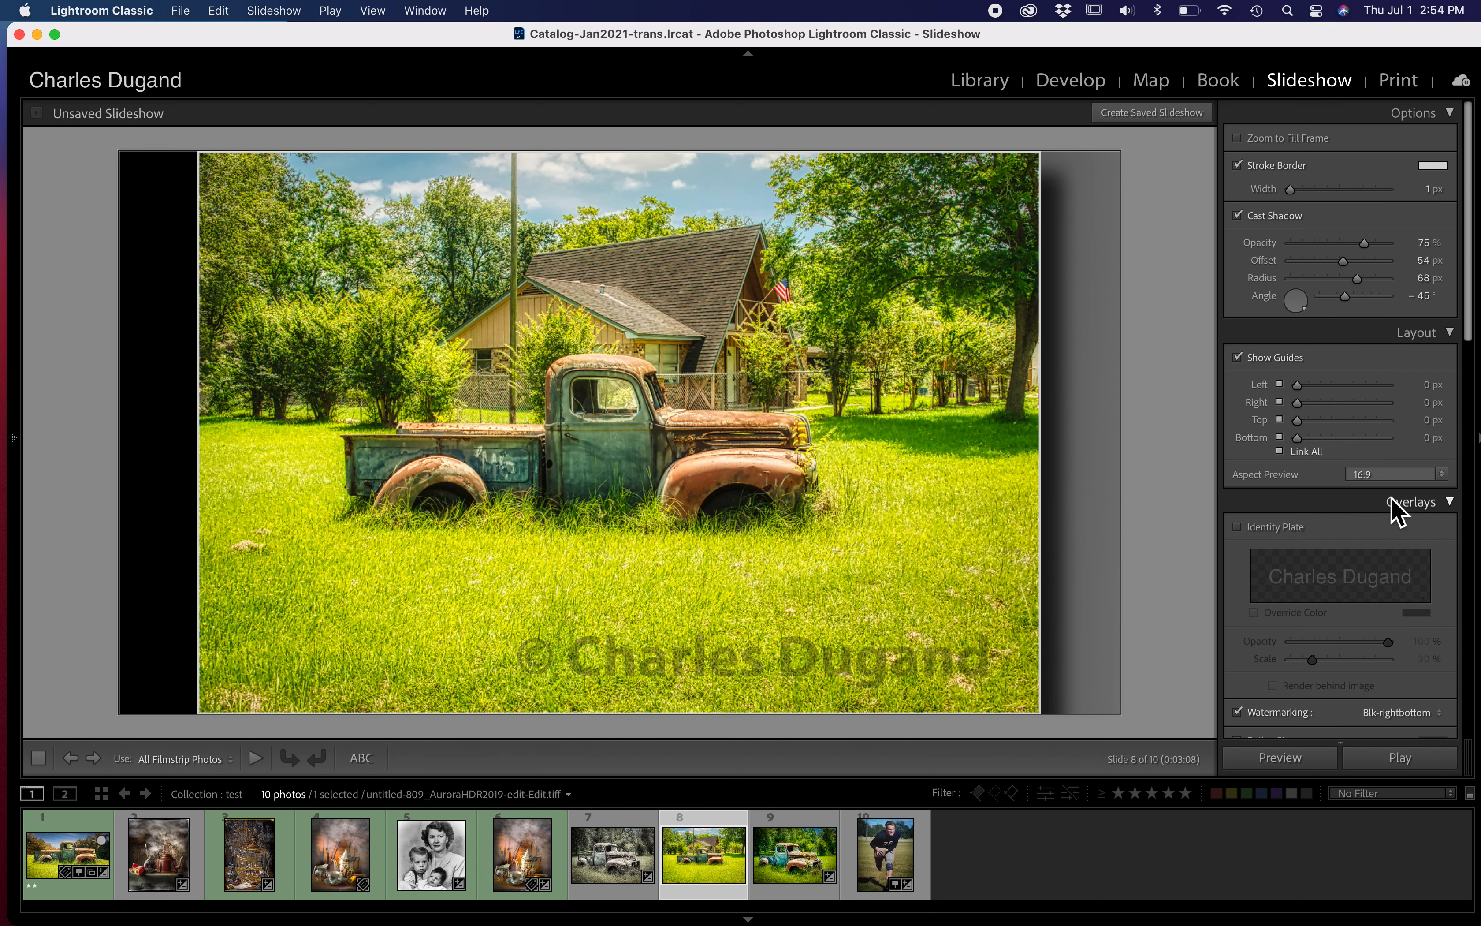
Try a 4:3 aspect preview for the slideshow layout, and set it to Screen.
left_click(1388, 479)
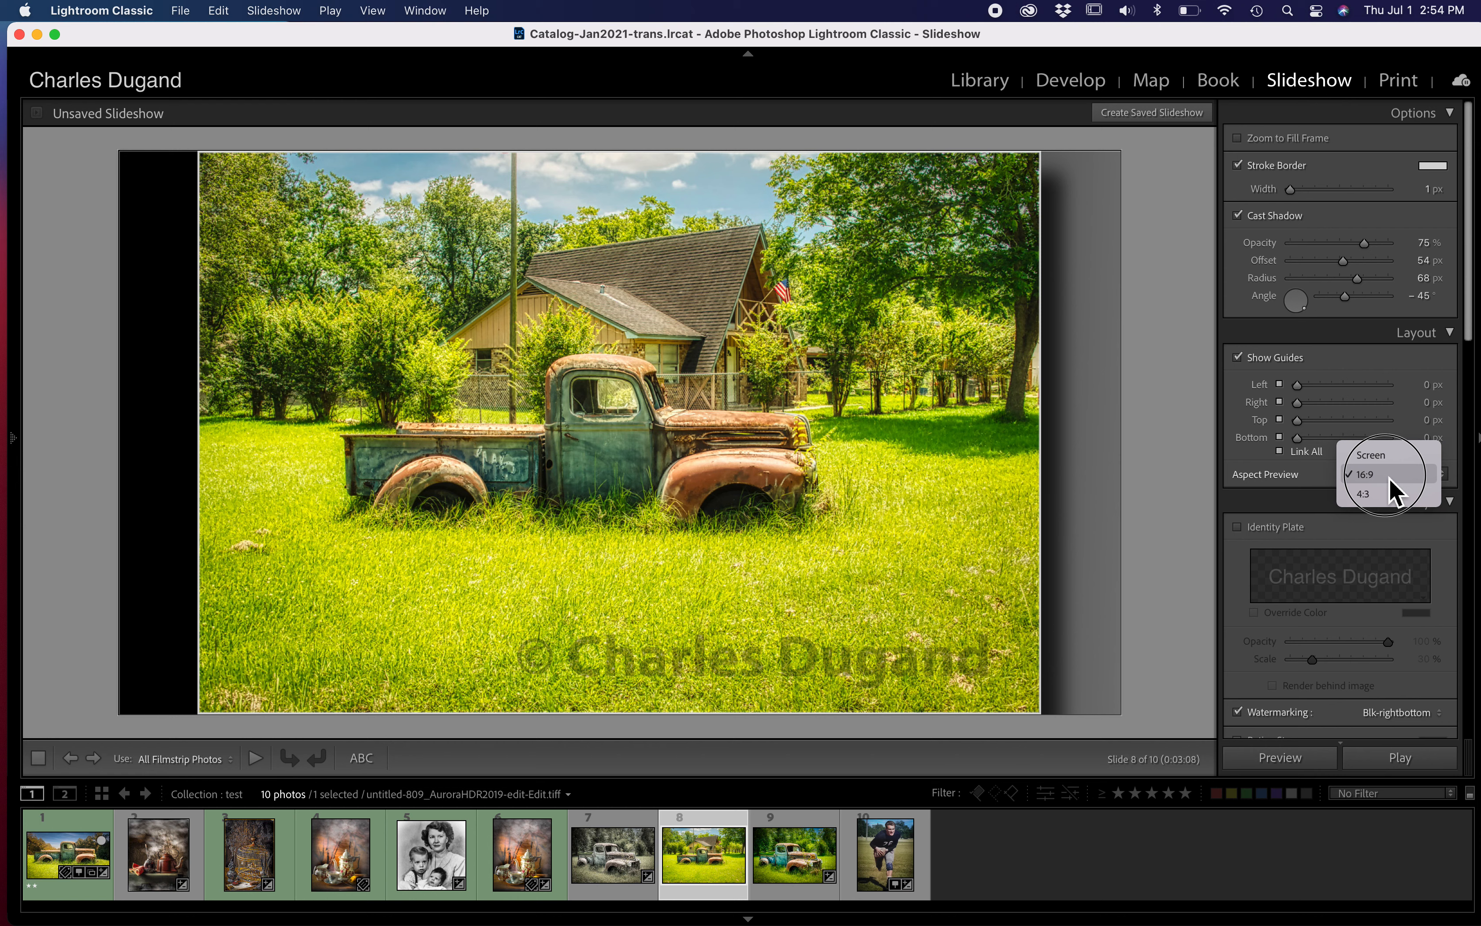
left_click(1385, 499)
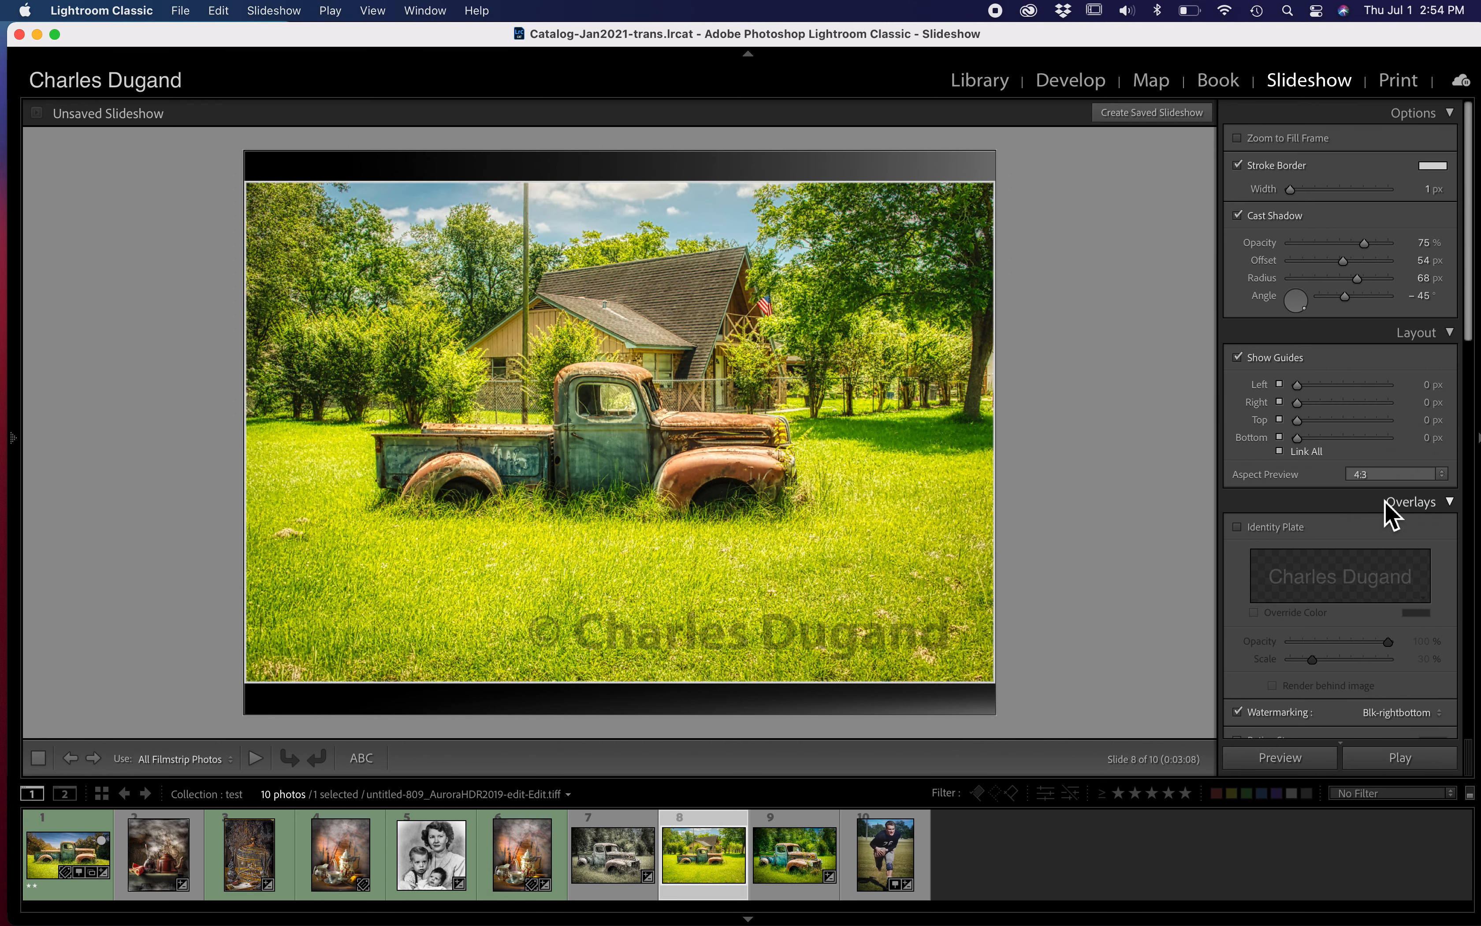
left_click(1391, 477)
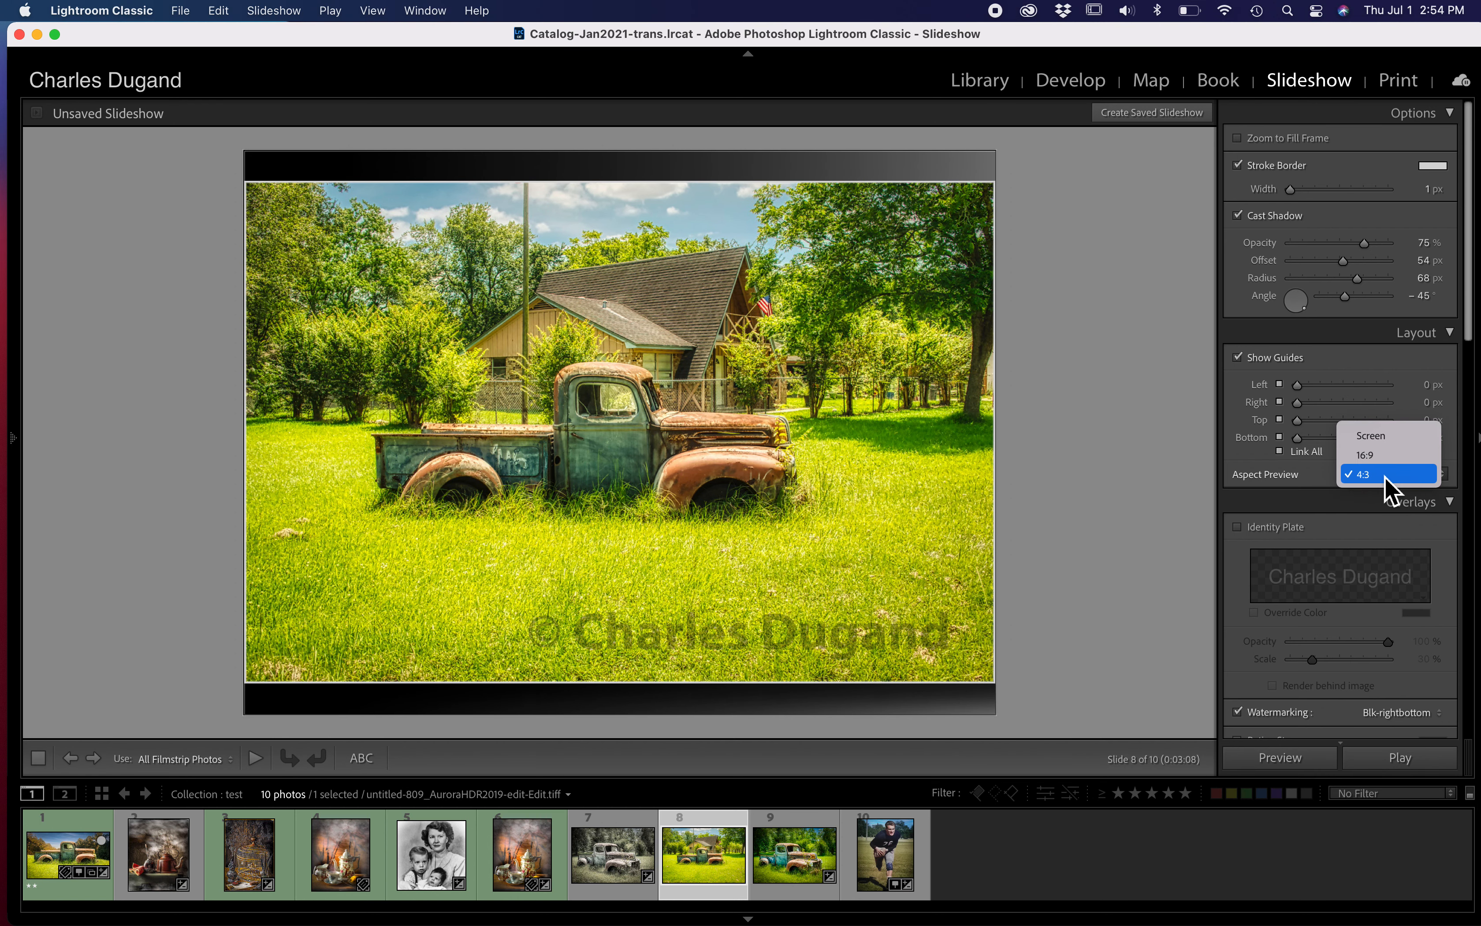
left_click(1390, 436)
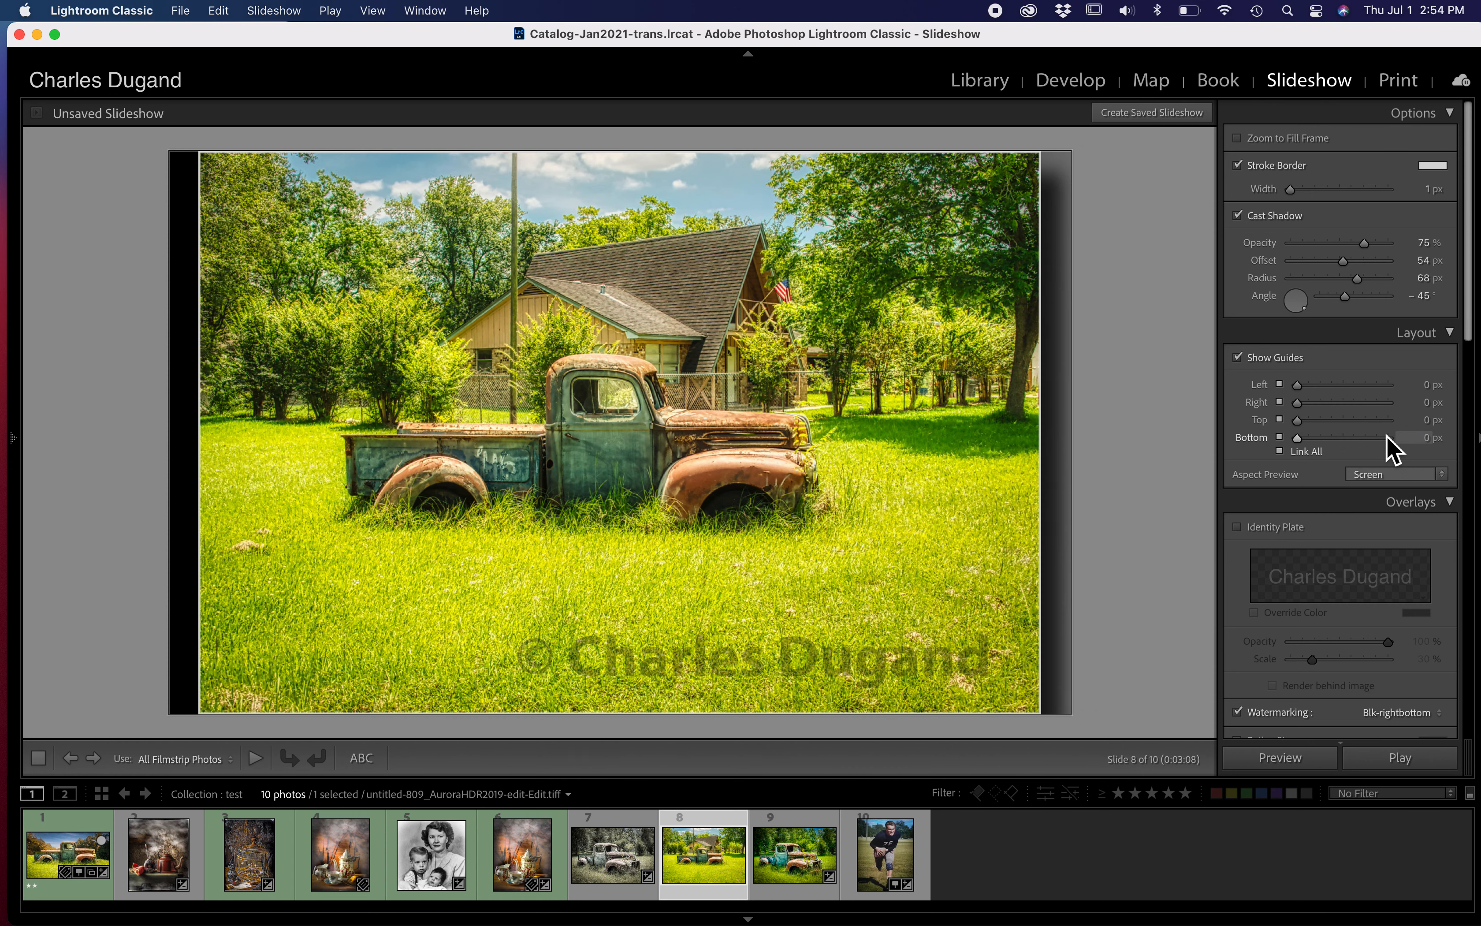
Try the identity plate overlay on the slides, and turn it off.
scroll(1386, 537, "down", 2)
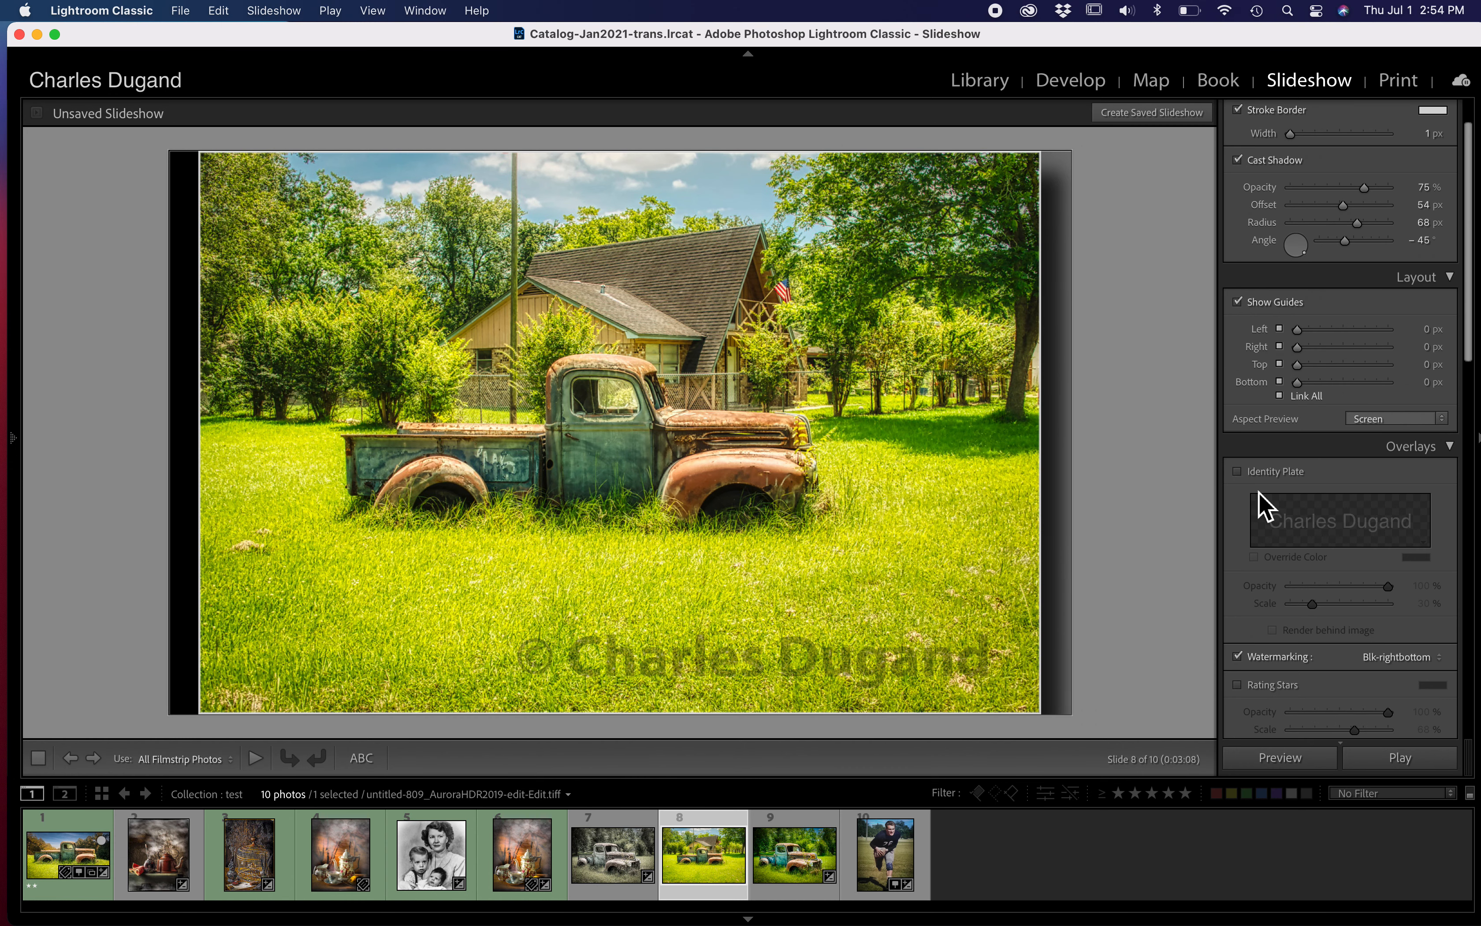
left_click(1237, 473)
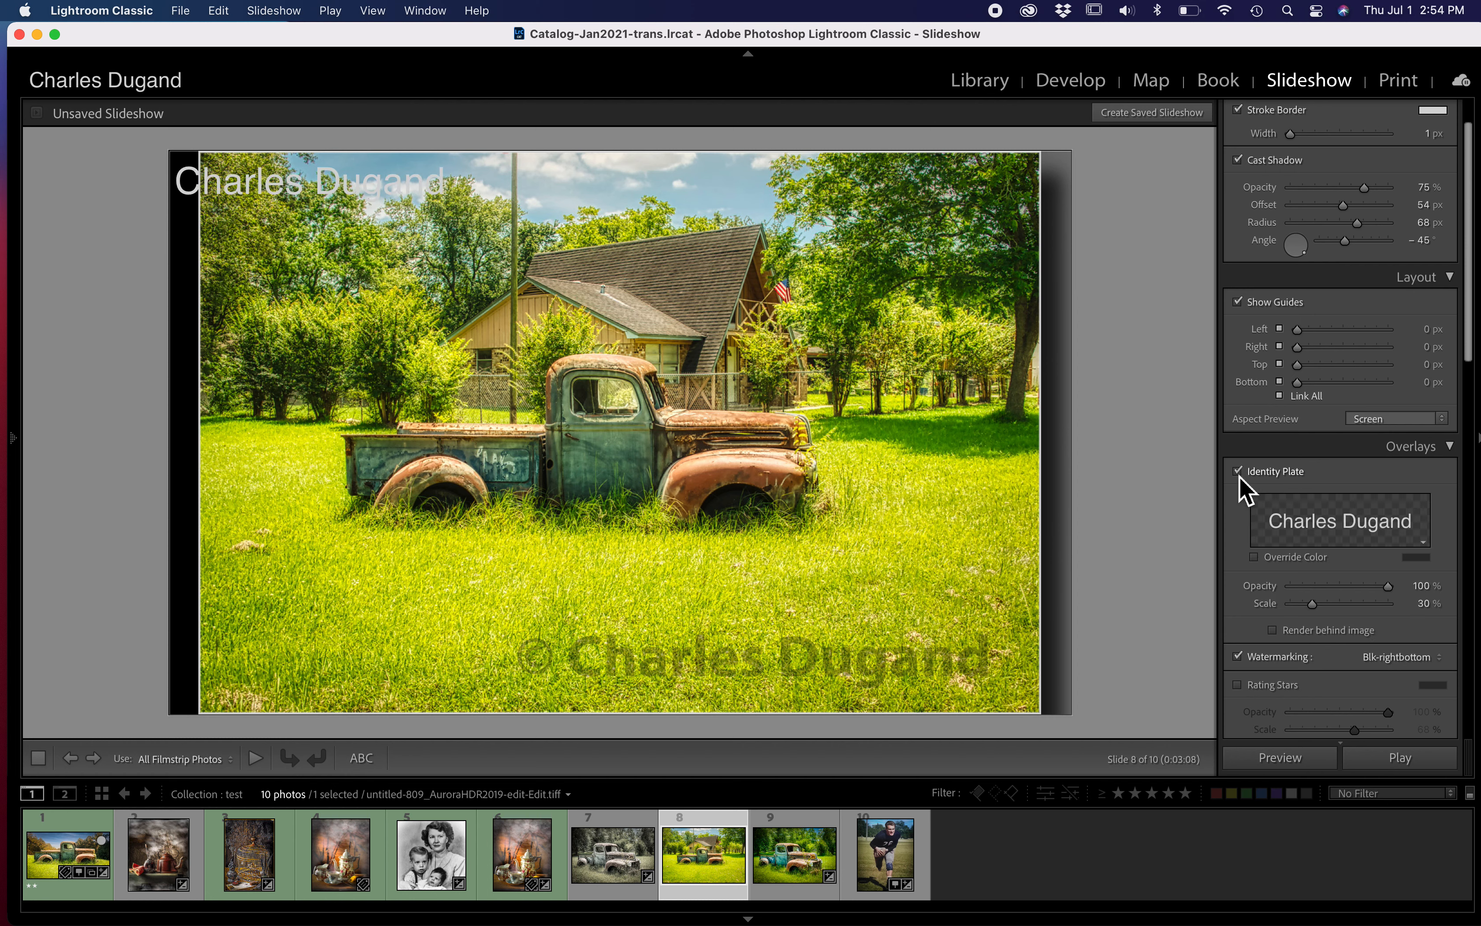
left_click(1237, 472)
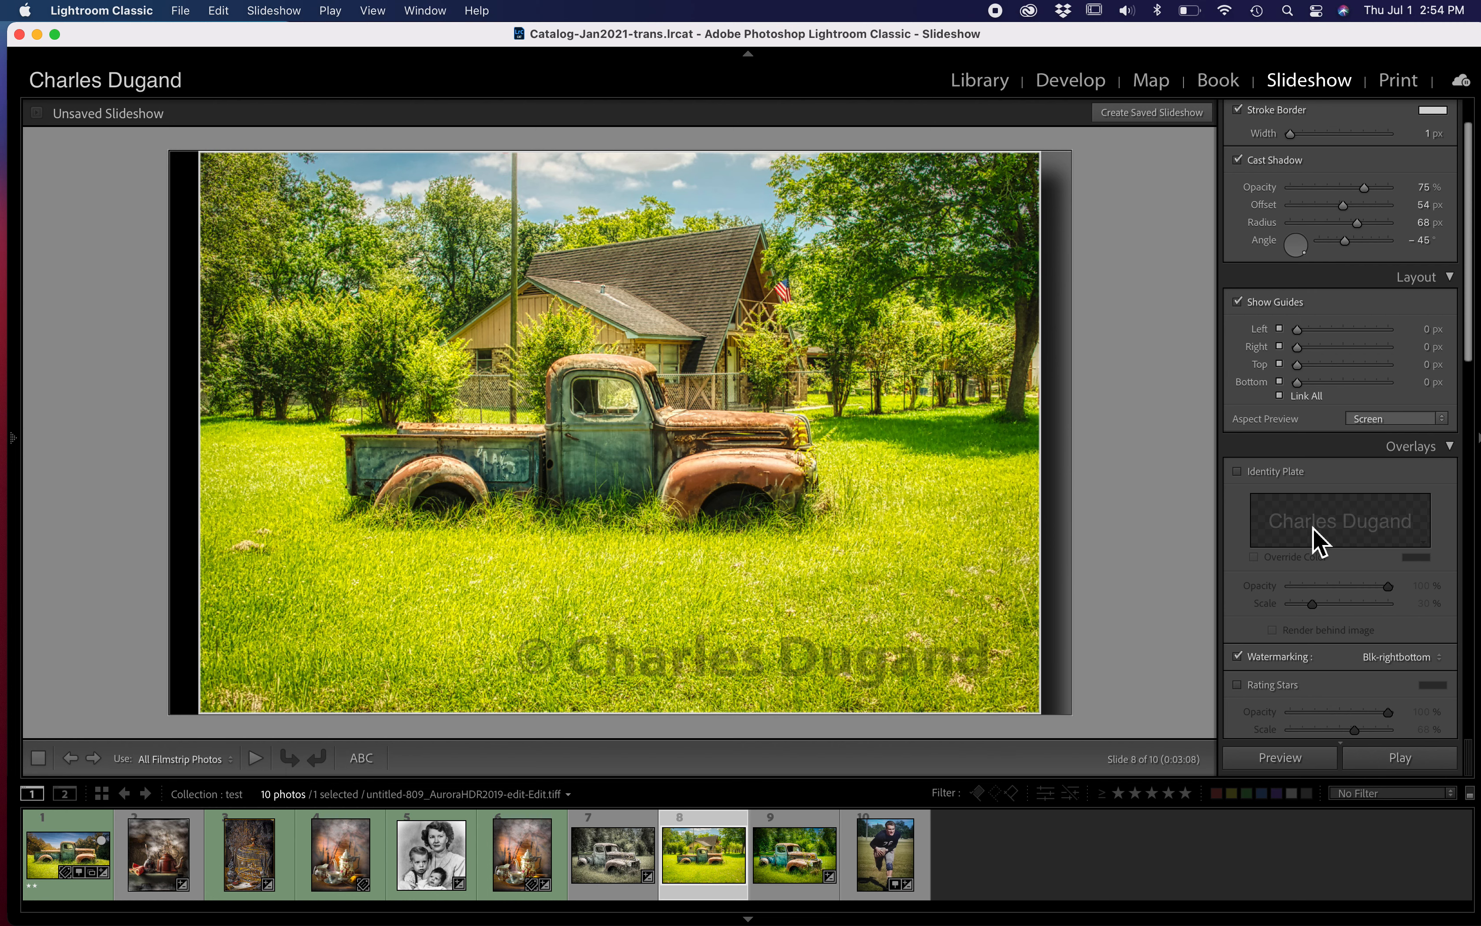
Switch the slide watermark from Blk-rightbottom to the last saved preset, and turn watermarking off.
scroll(1316, 539, "down", 3)
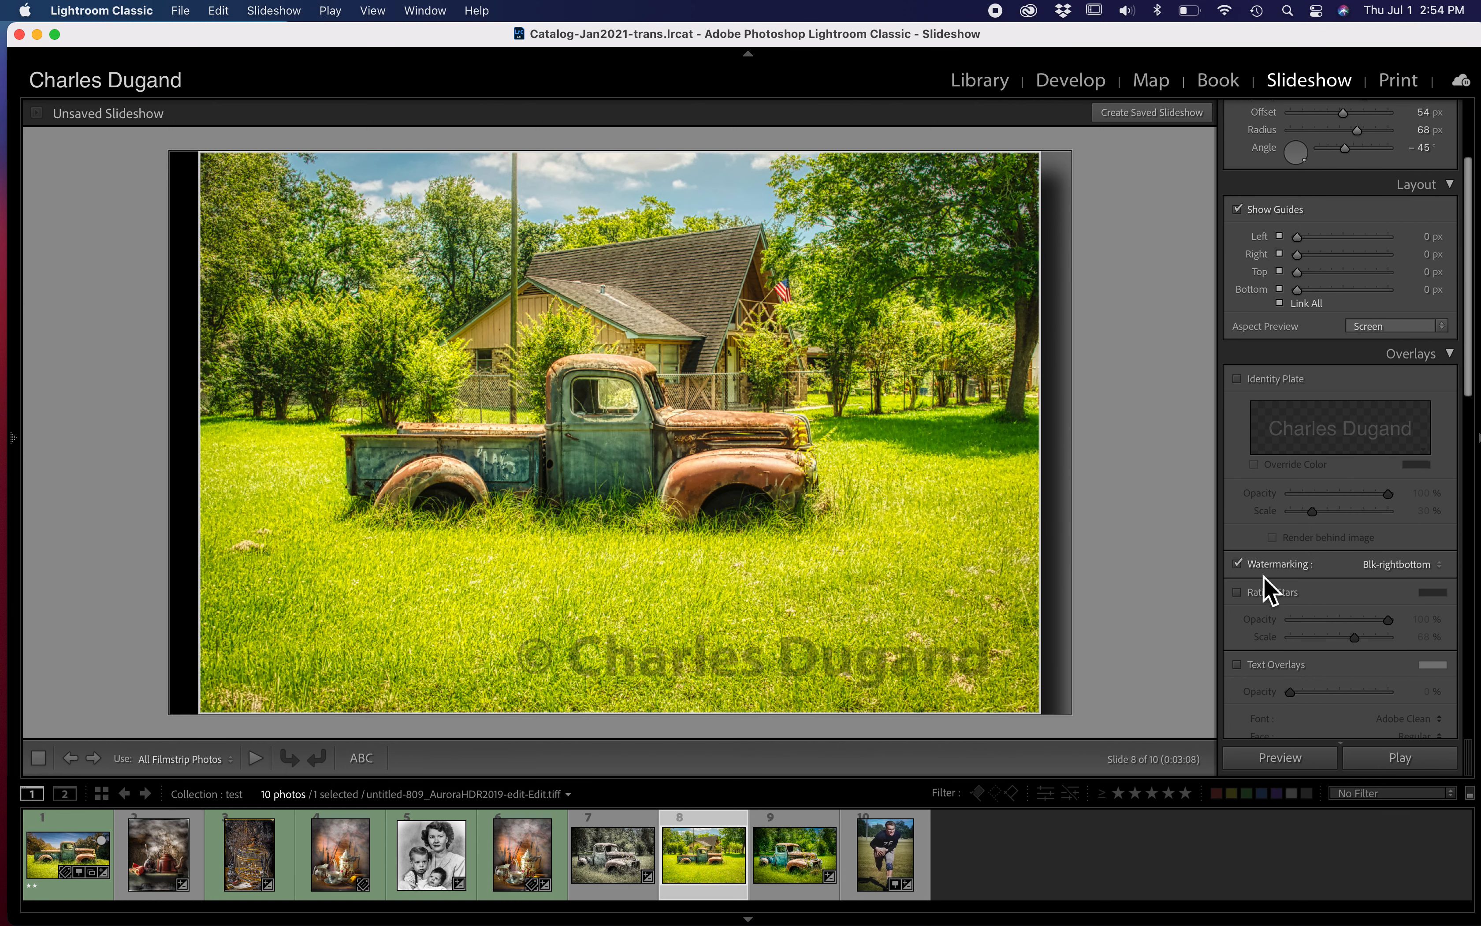
left_click(1240, 566)
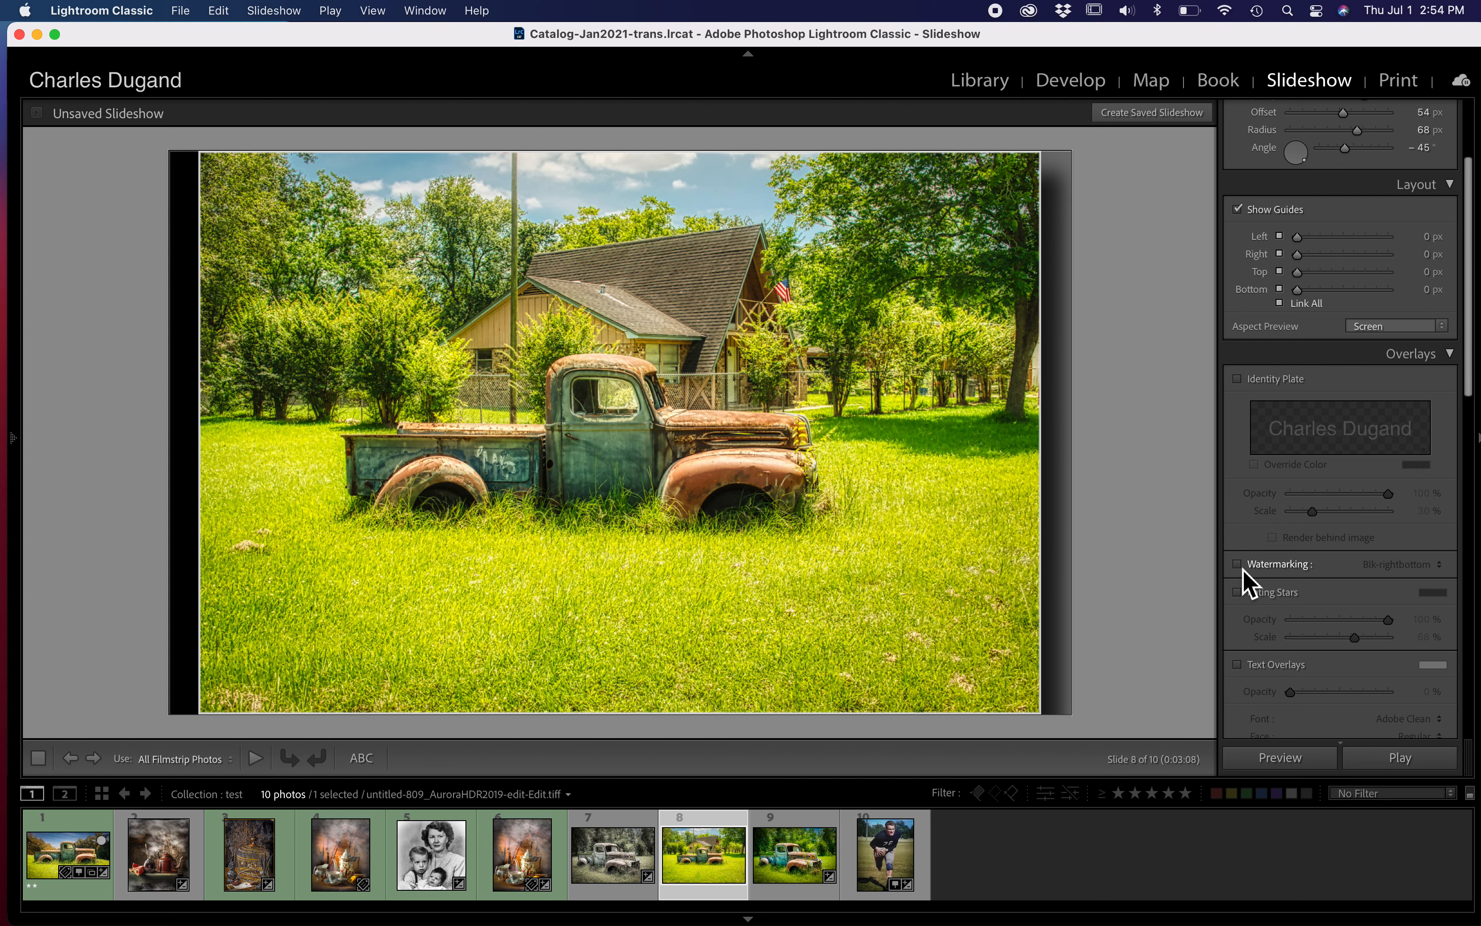
left_click(1411, 567)
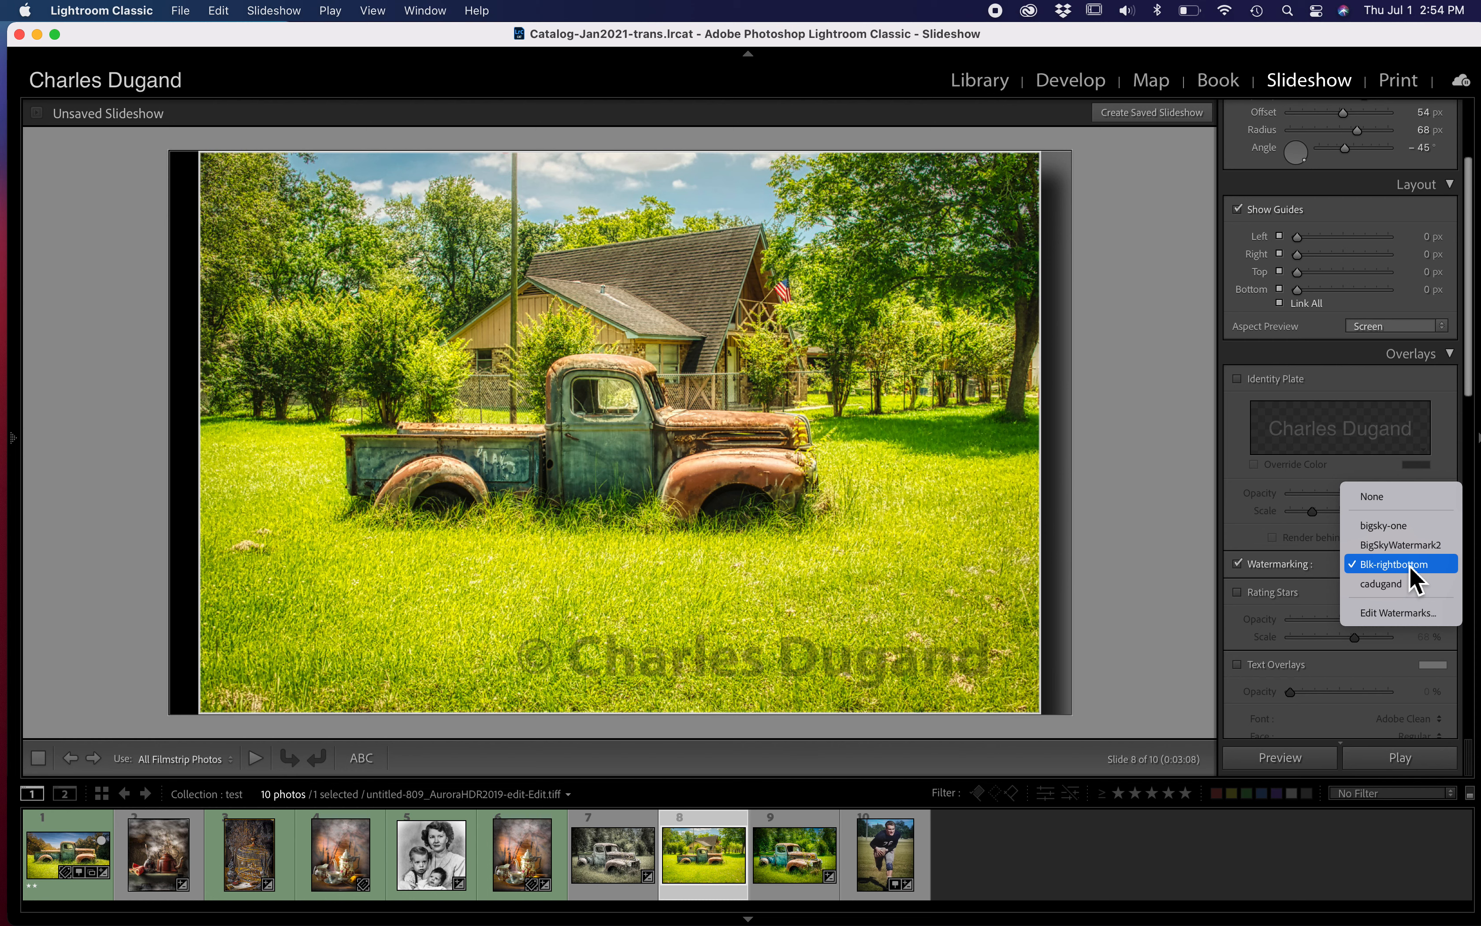
left_click(1404, 590)
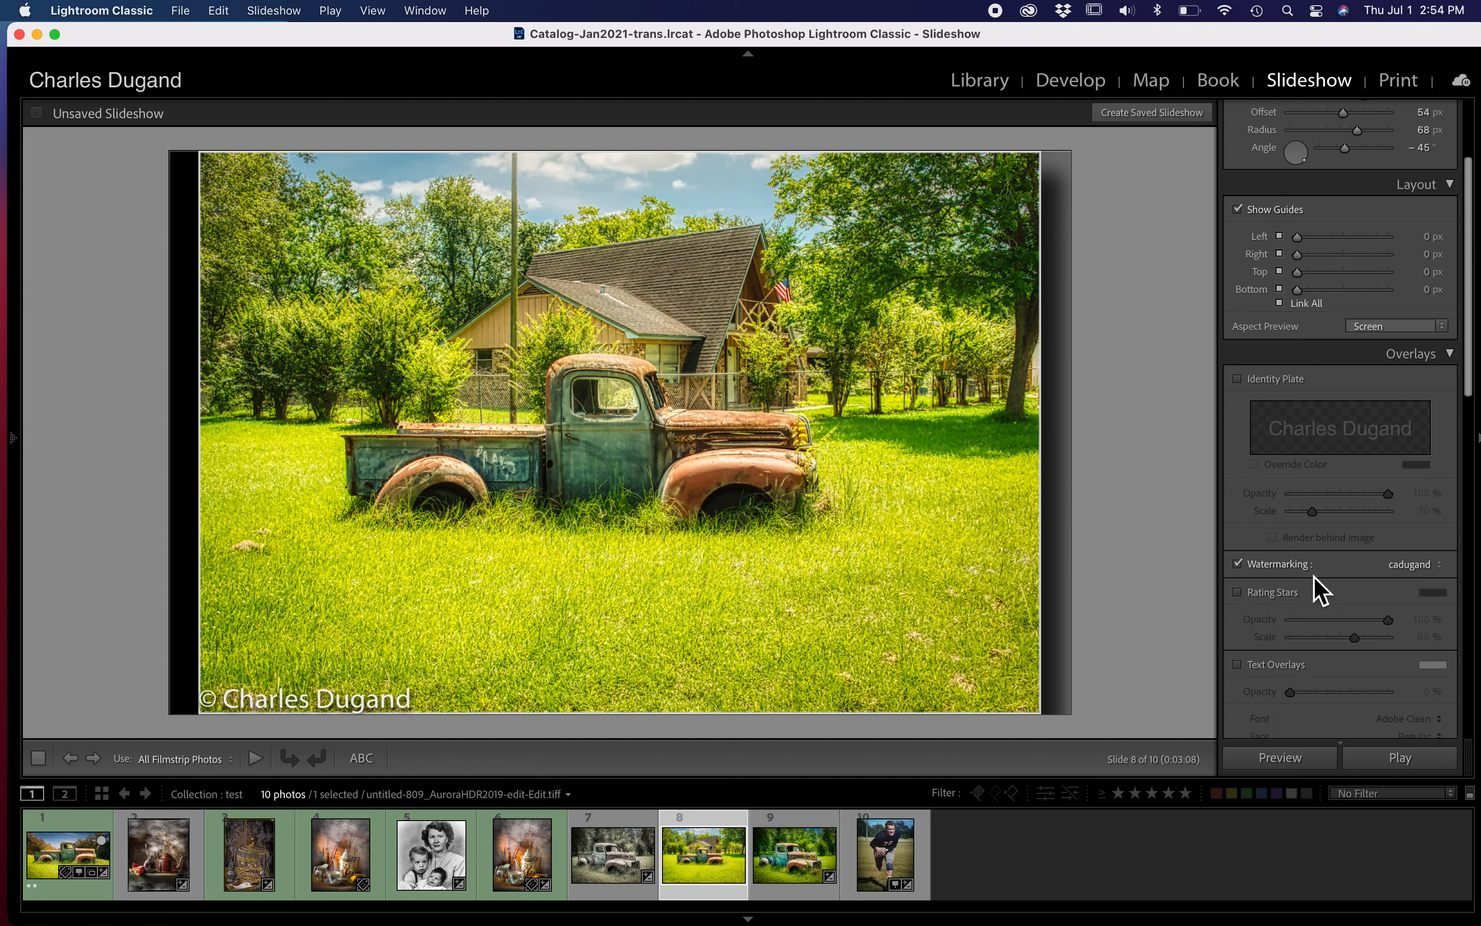
left_click(1239, 565)
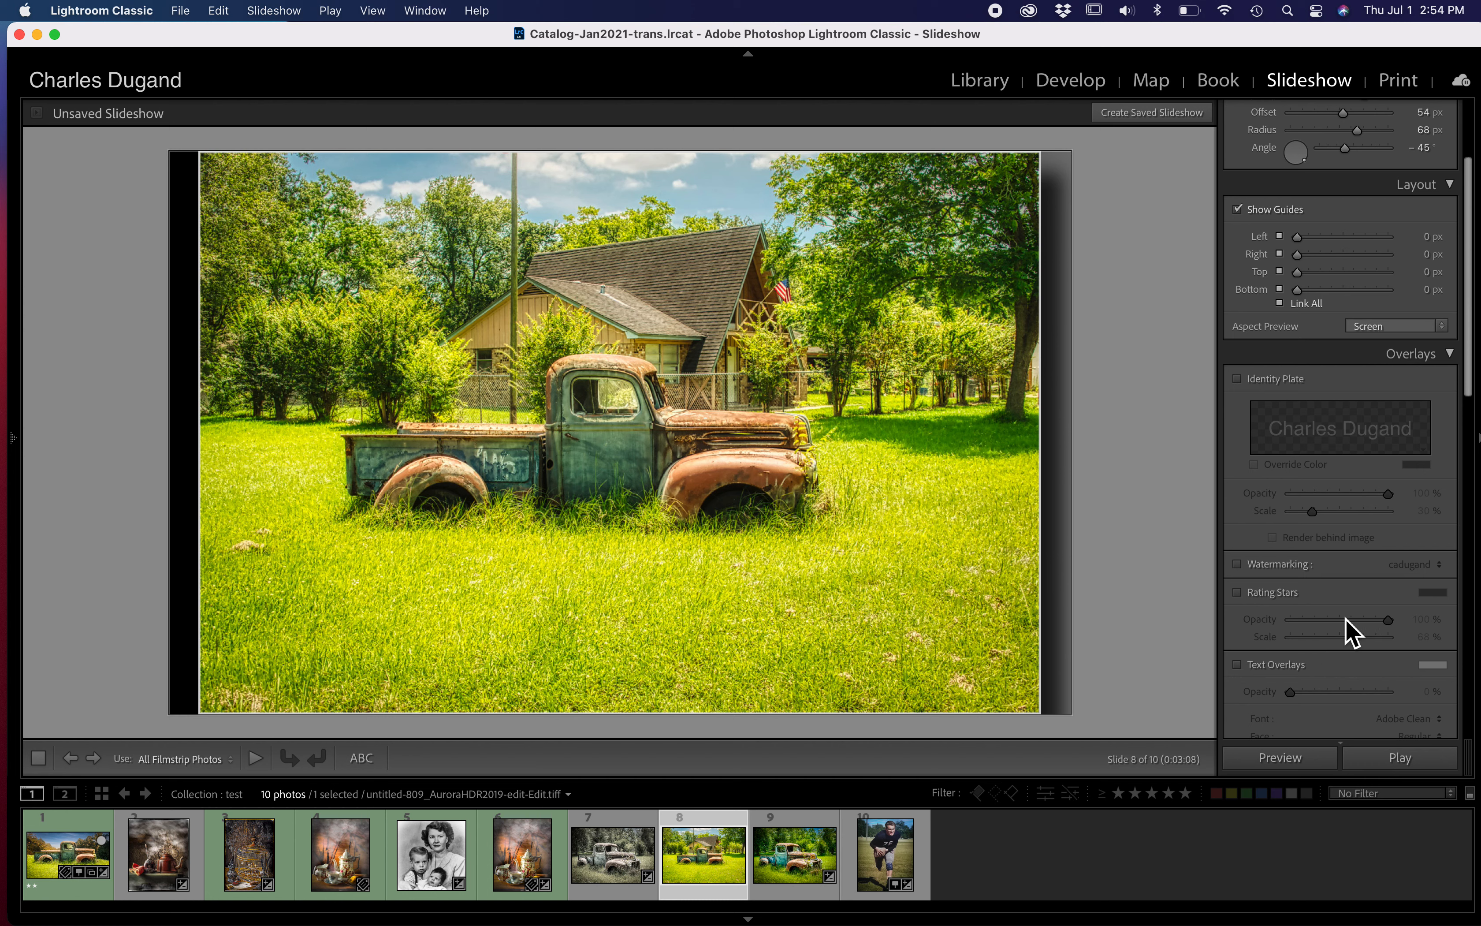
Try the rating stars overlay and turn it off, and expand and collapse the backdrop settings.
left_click(1243, 593)
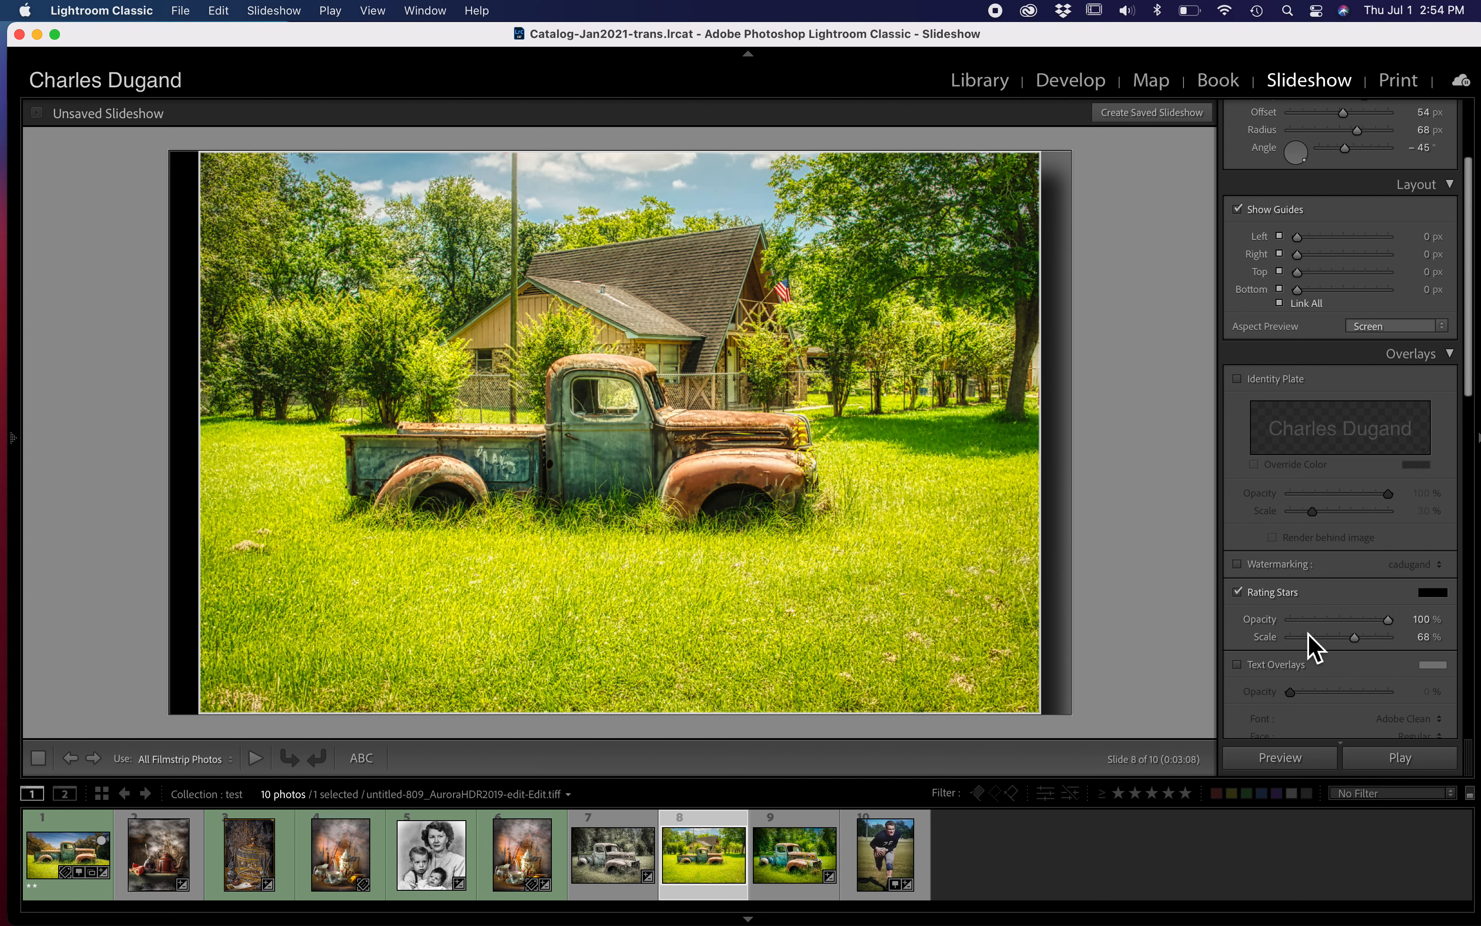
left_click(1237, 592)
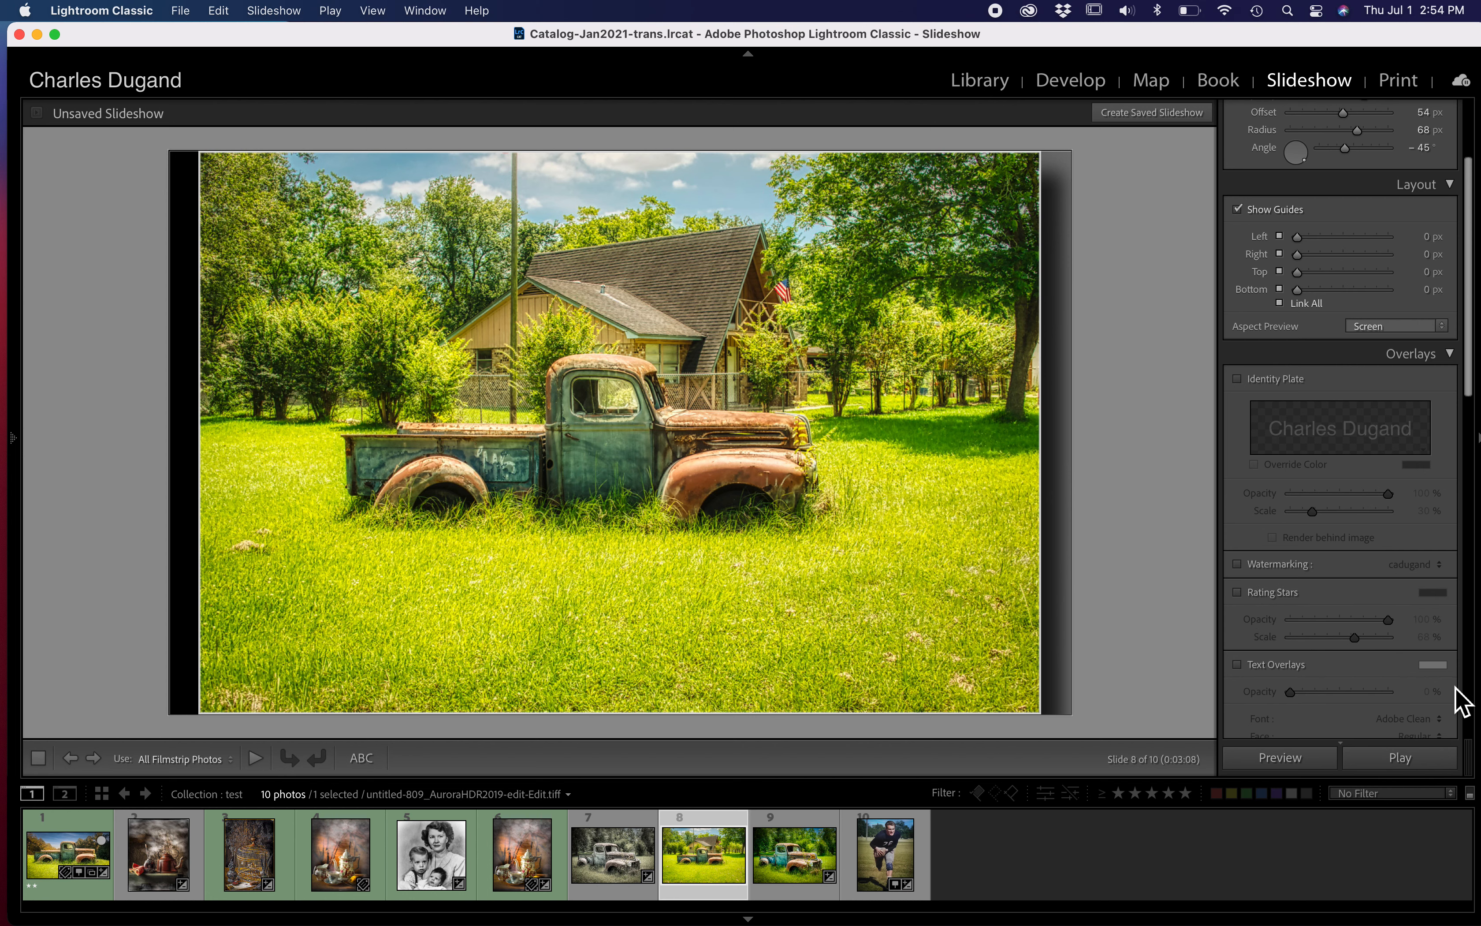
scroll(1457, 701, "down", 3)
scroll(1460, 700, "down", 4)
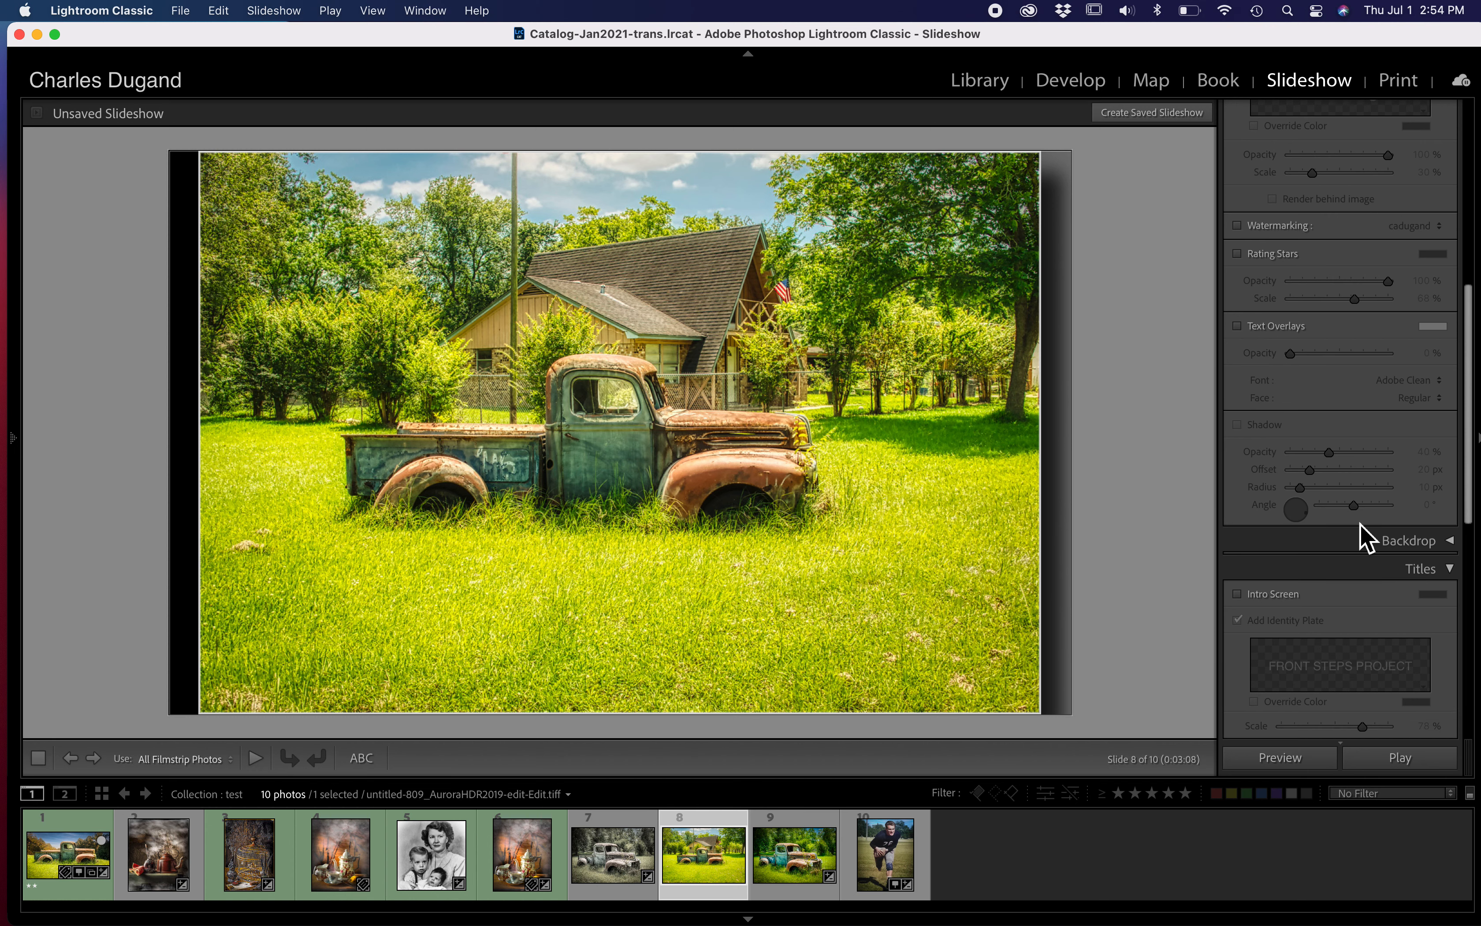
scroll(1367, 531, "down", 1)
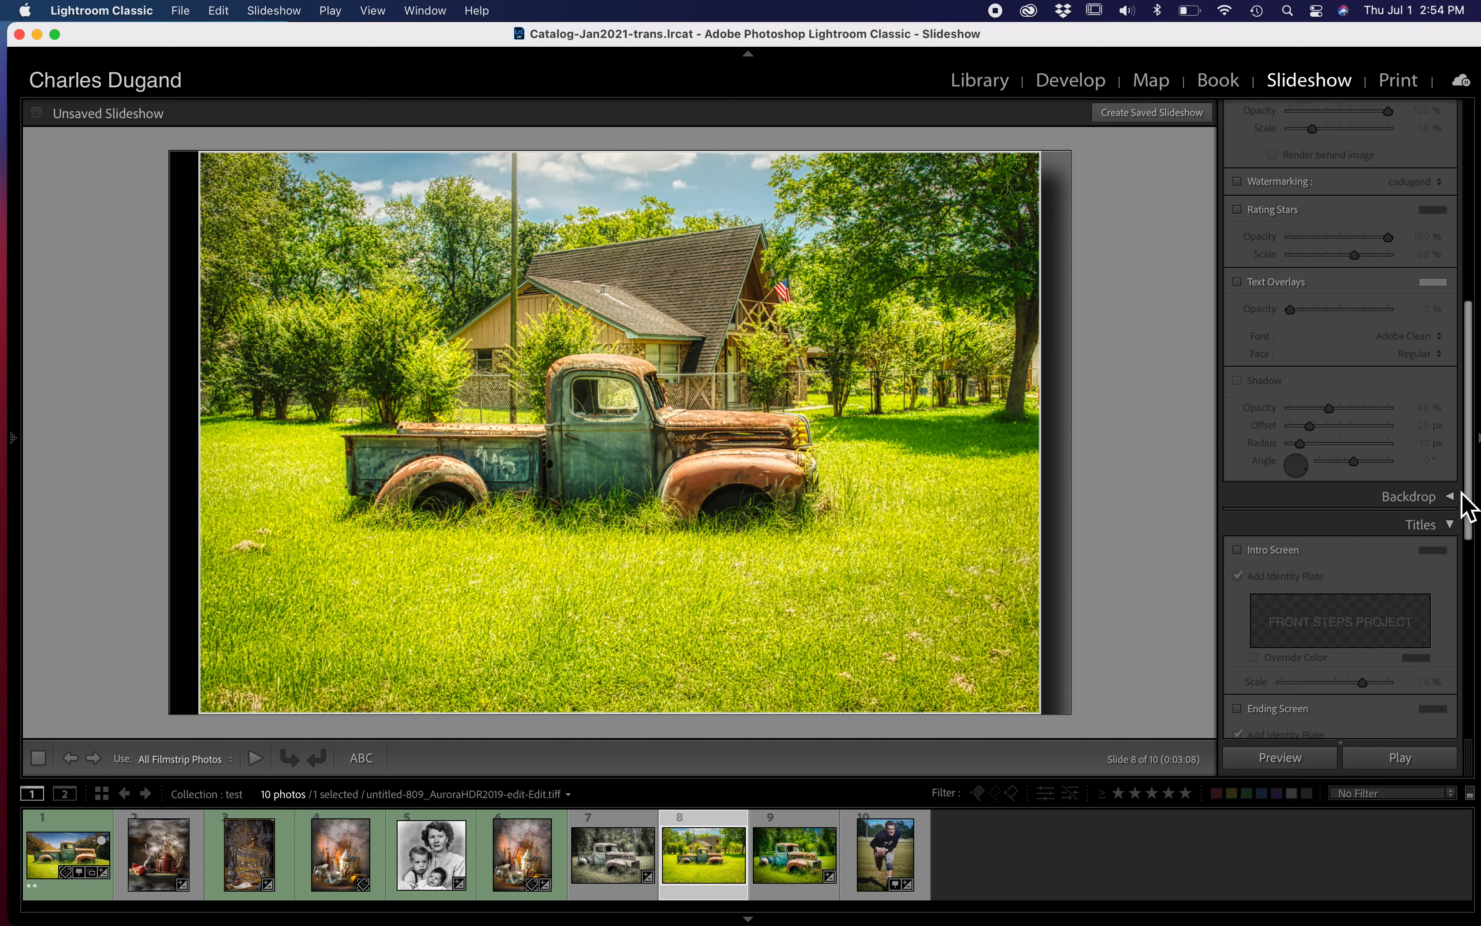
left_click(1421, 497)
left_click(1421, 497)
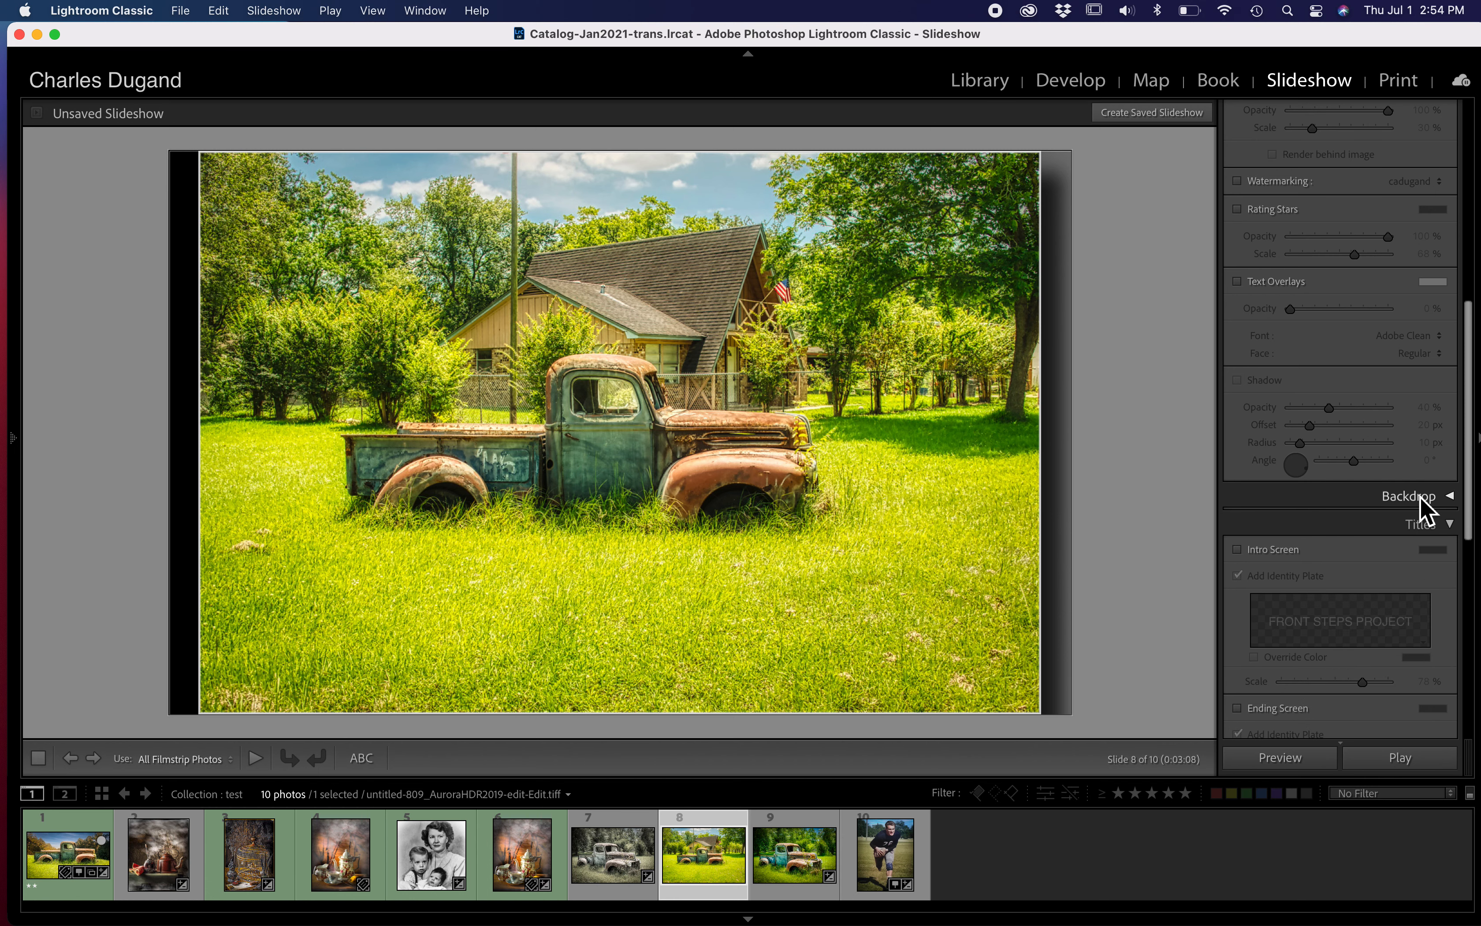
Try the intro screen and the ending screen for the slideshow, and turn both off.
scroll(1423, 510, "down", 4)
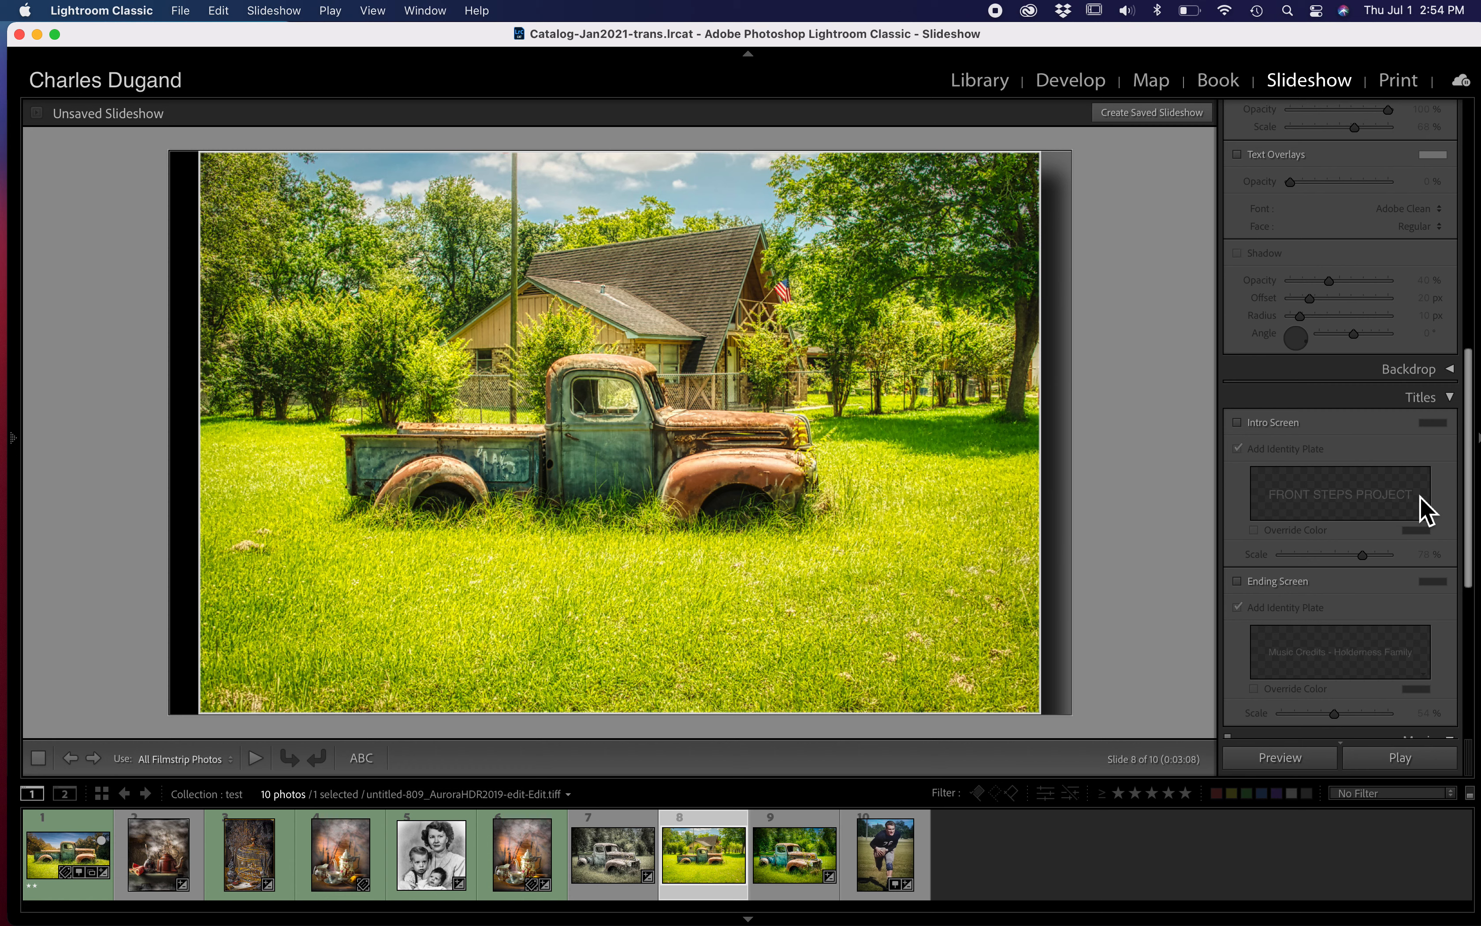
left_click(1239, 417)
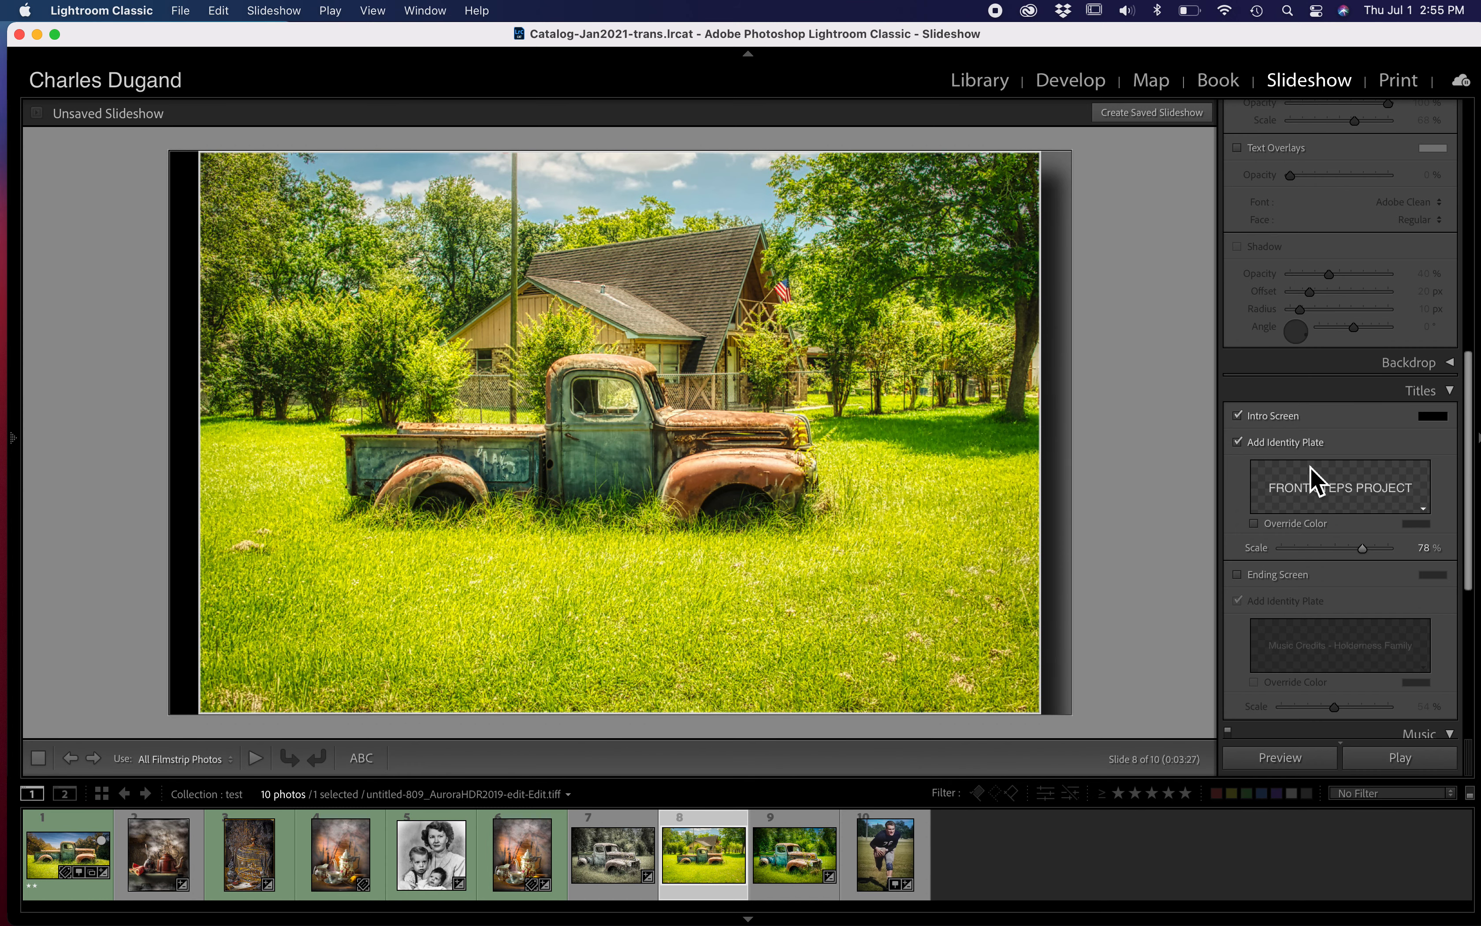
left_click(1237, 416)
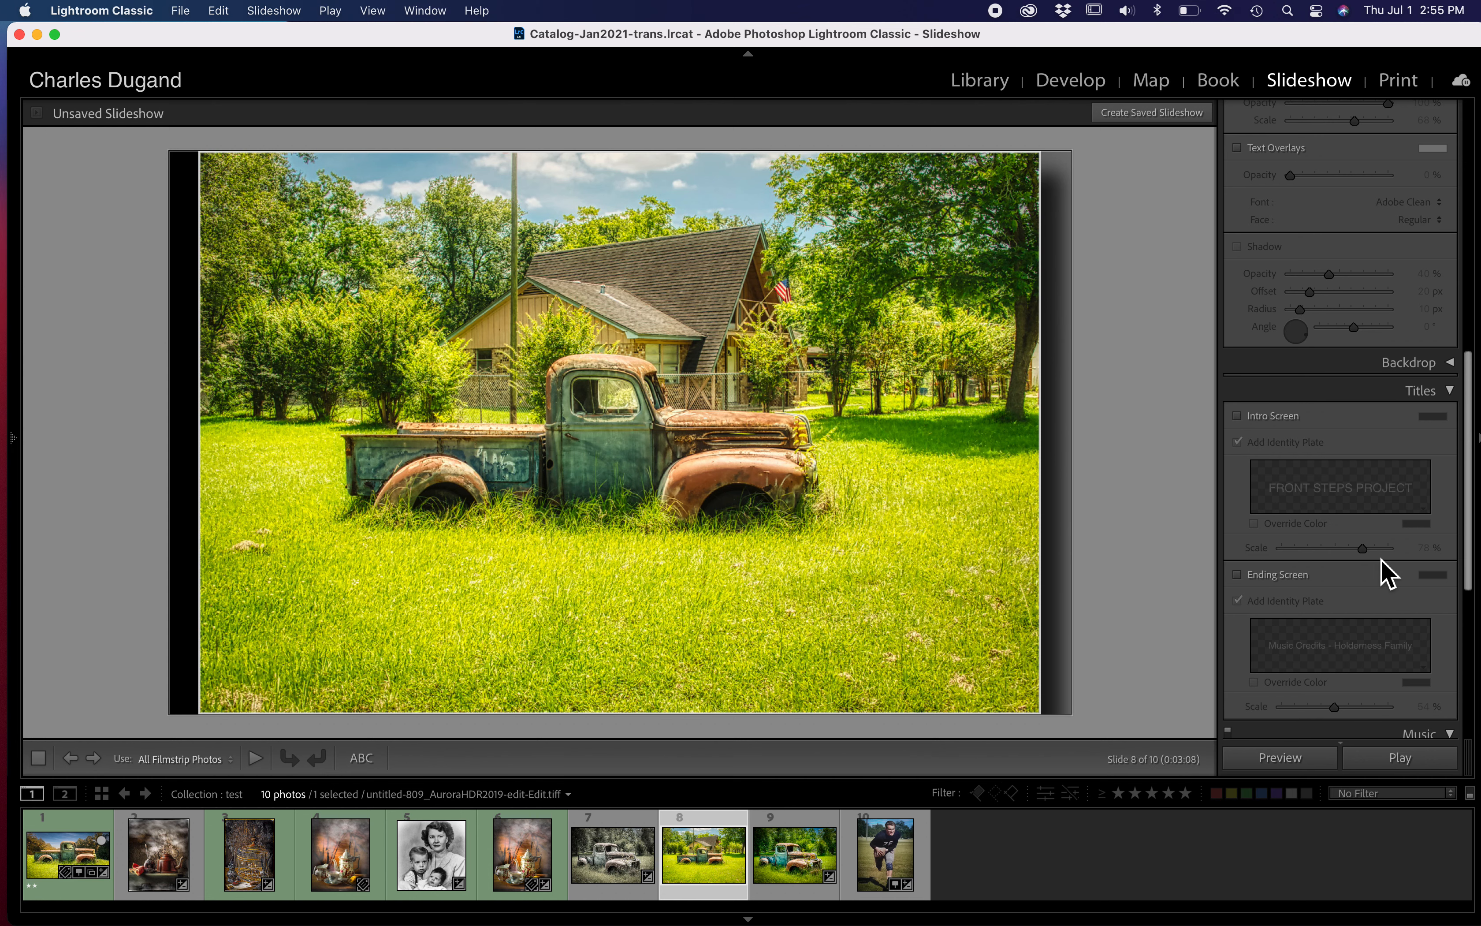
left_click(1243, 577)
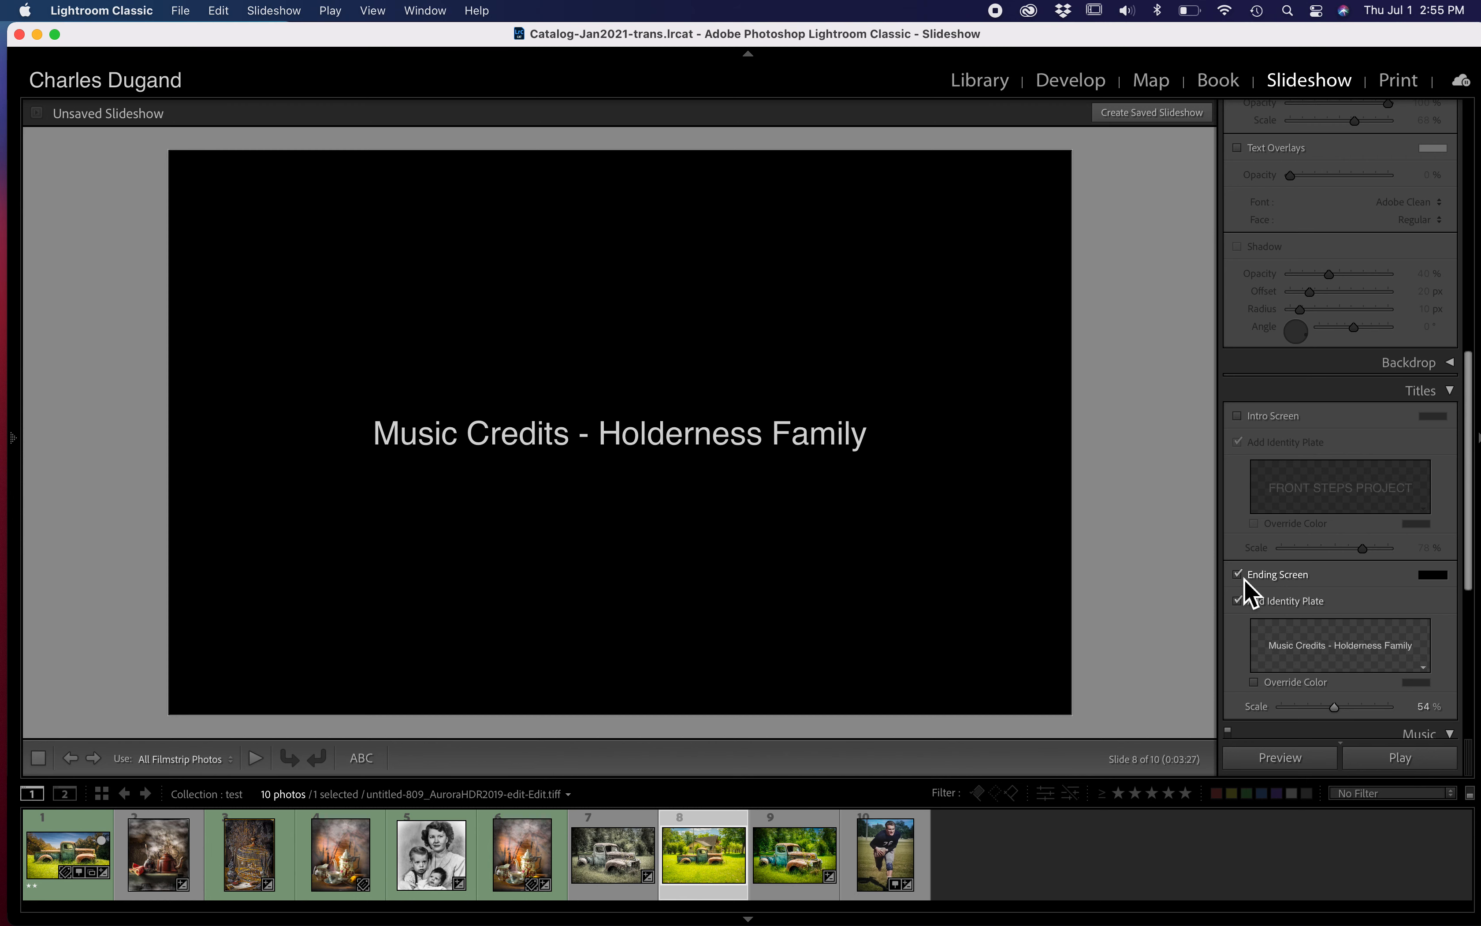
left_click(1243, 578)
Replace the slideshow's soundtrack with Philly_Crew.mp3 from the "free music for videos" folder in Music.
scroll(1244, 582, "down", 5)
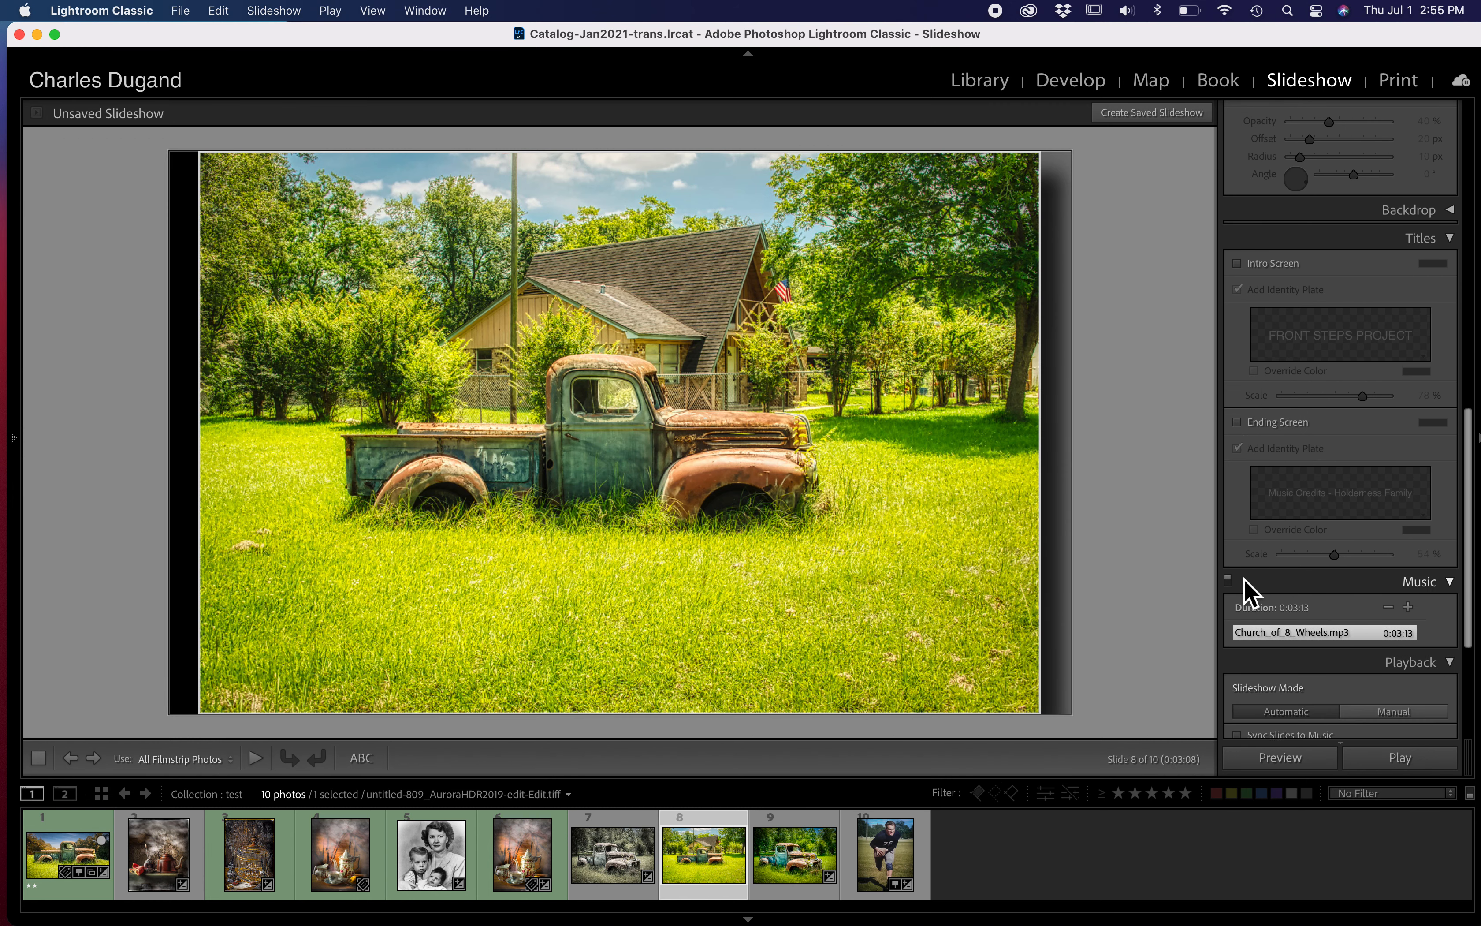
scroll(1249, 591, "down", 5)
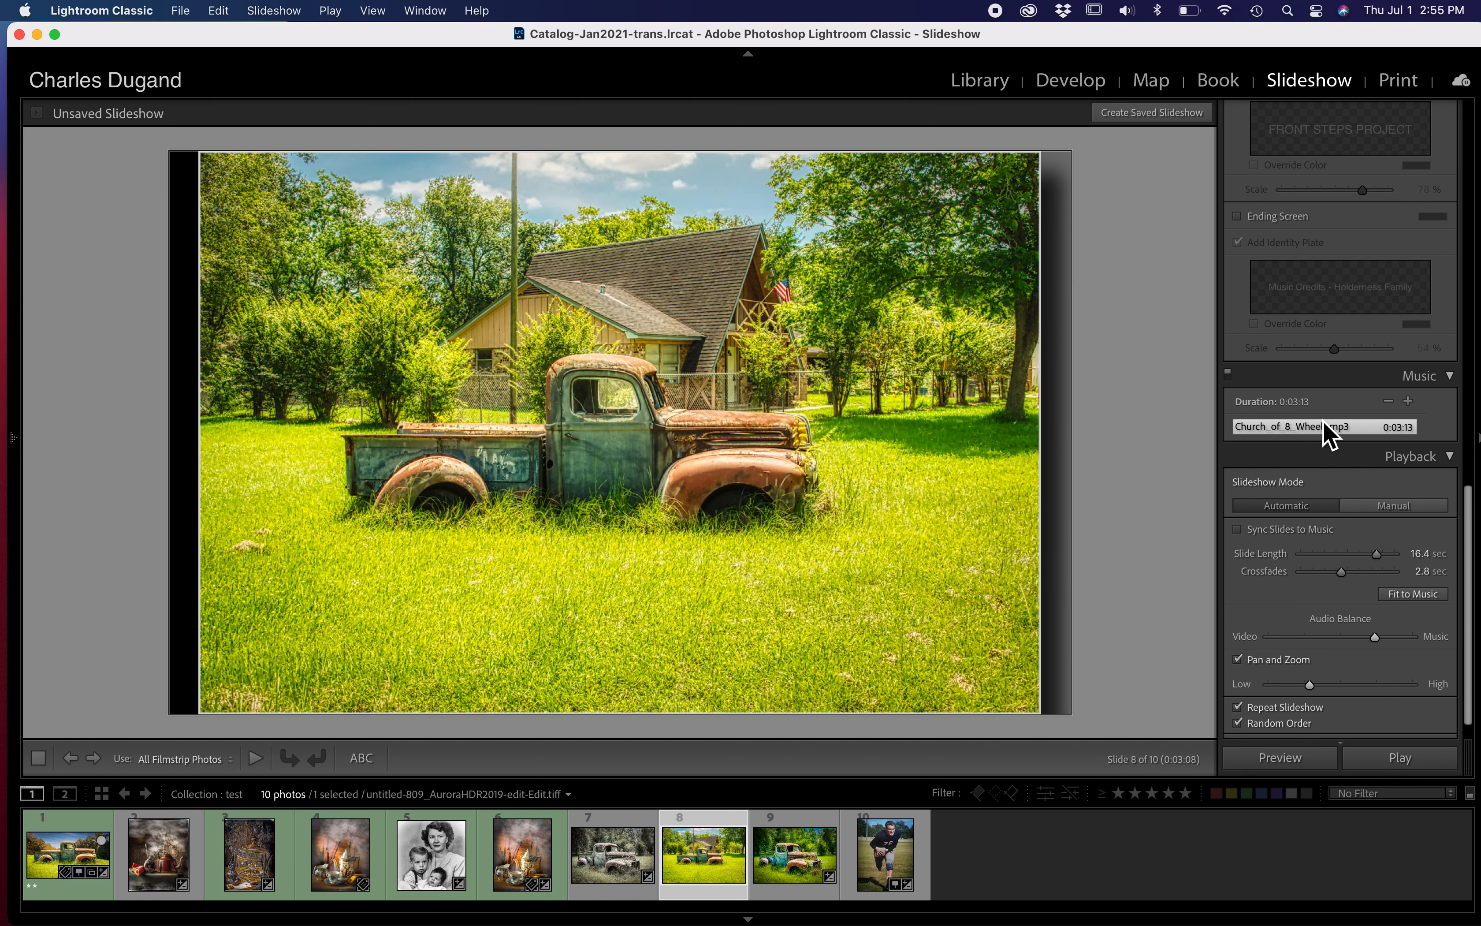
left_click(1388, 402)
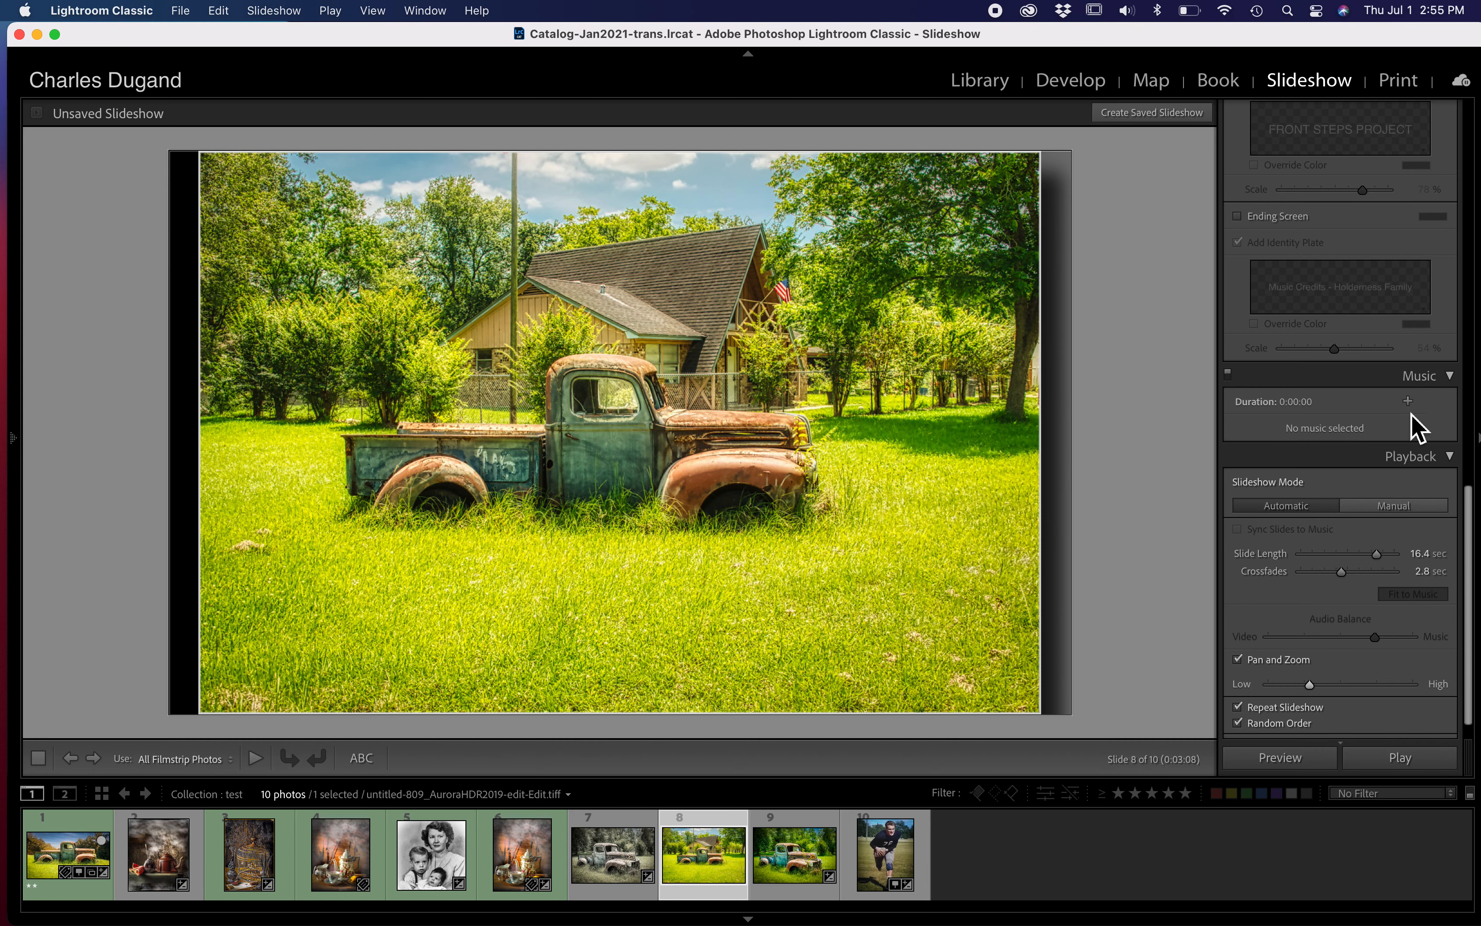
left_click(1409, 403)
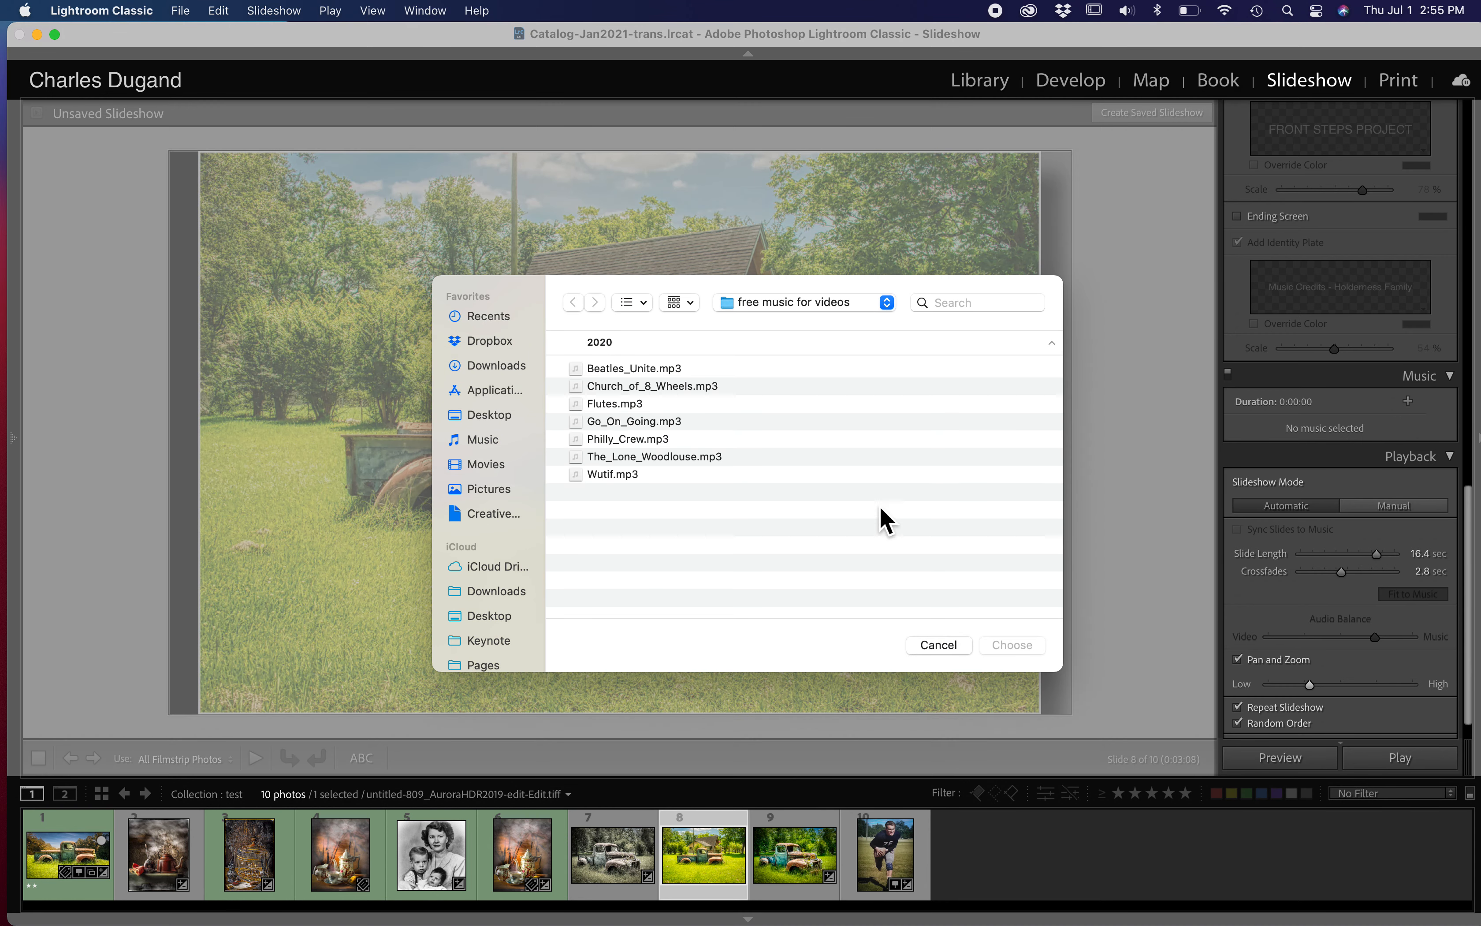
left_click(493, 441)
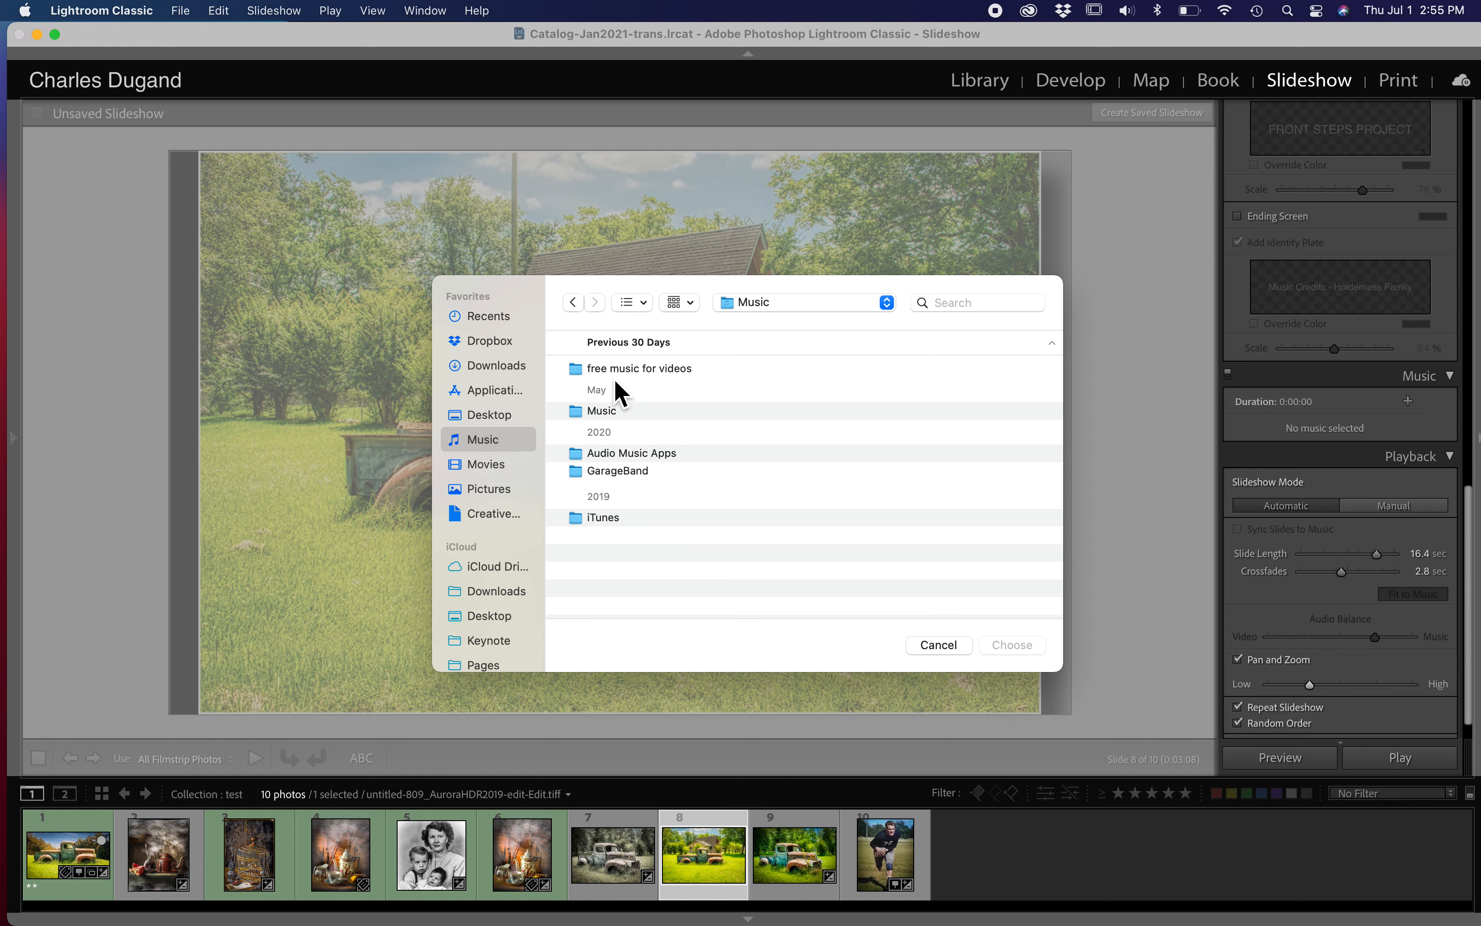
left_click(626, 370)
double_click(626, 370)
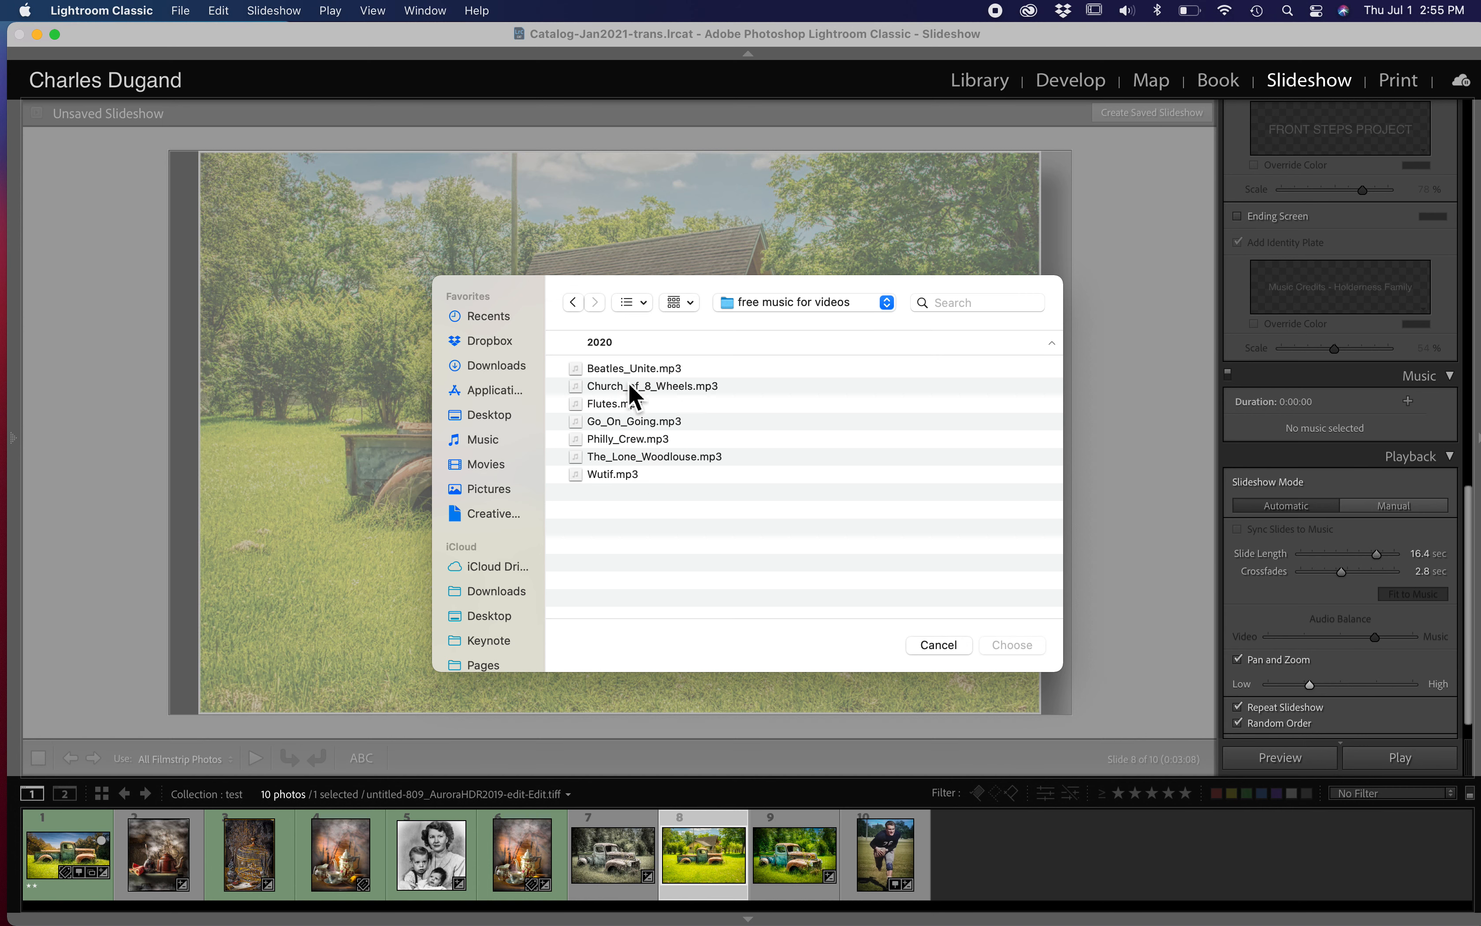
left_click(619, 439)
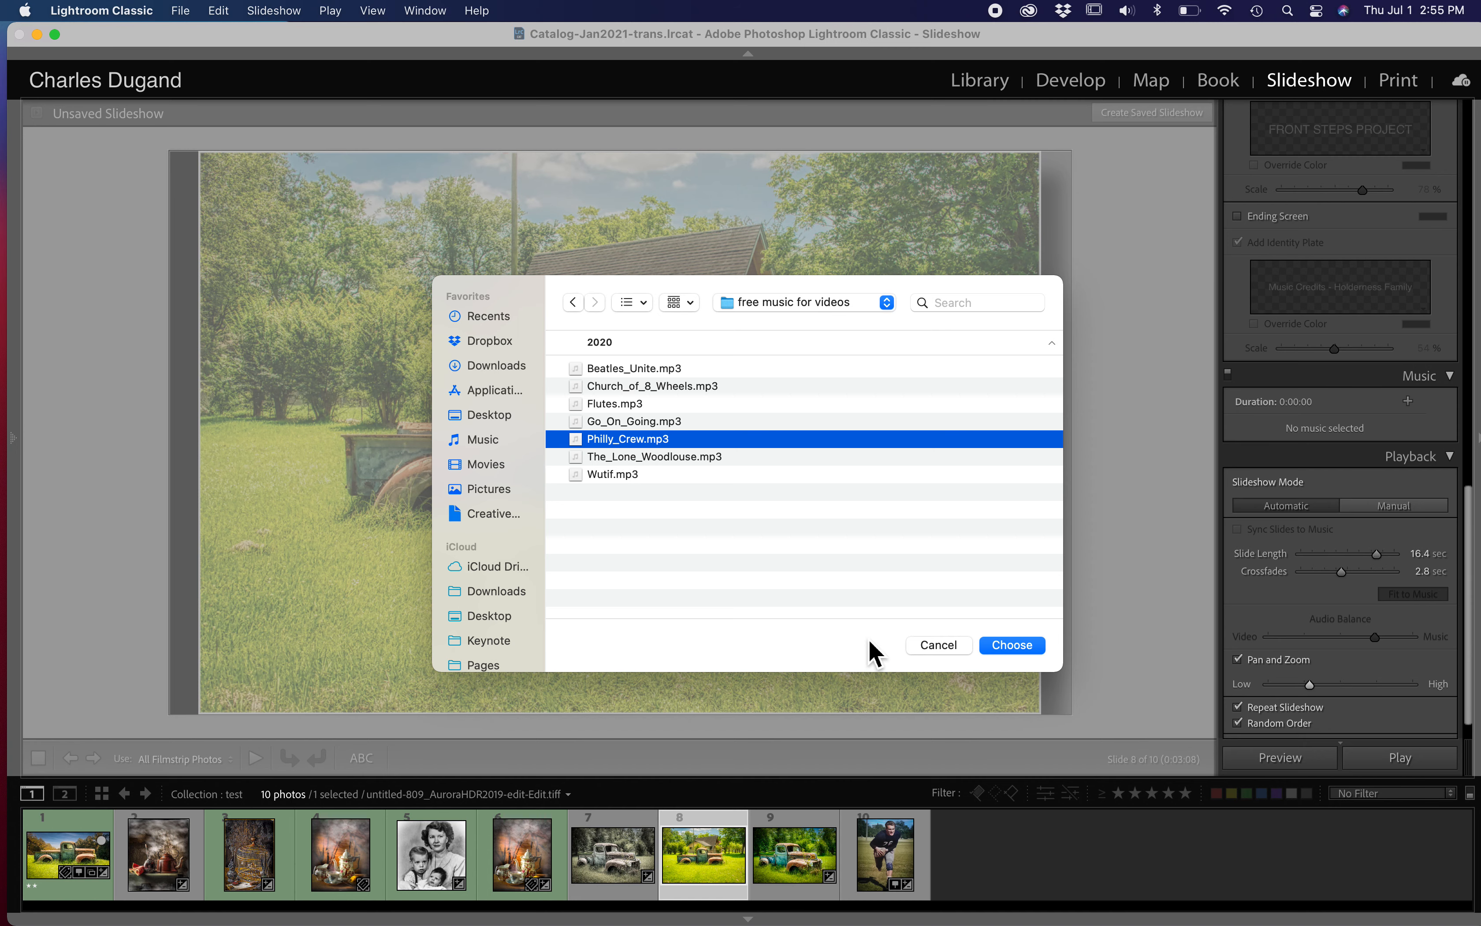
left_click(1007, 651)
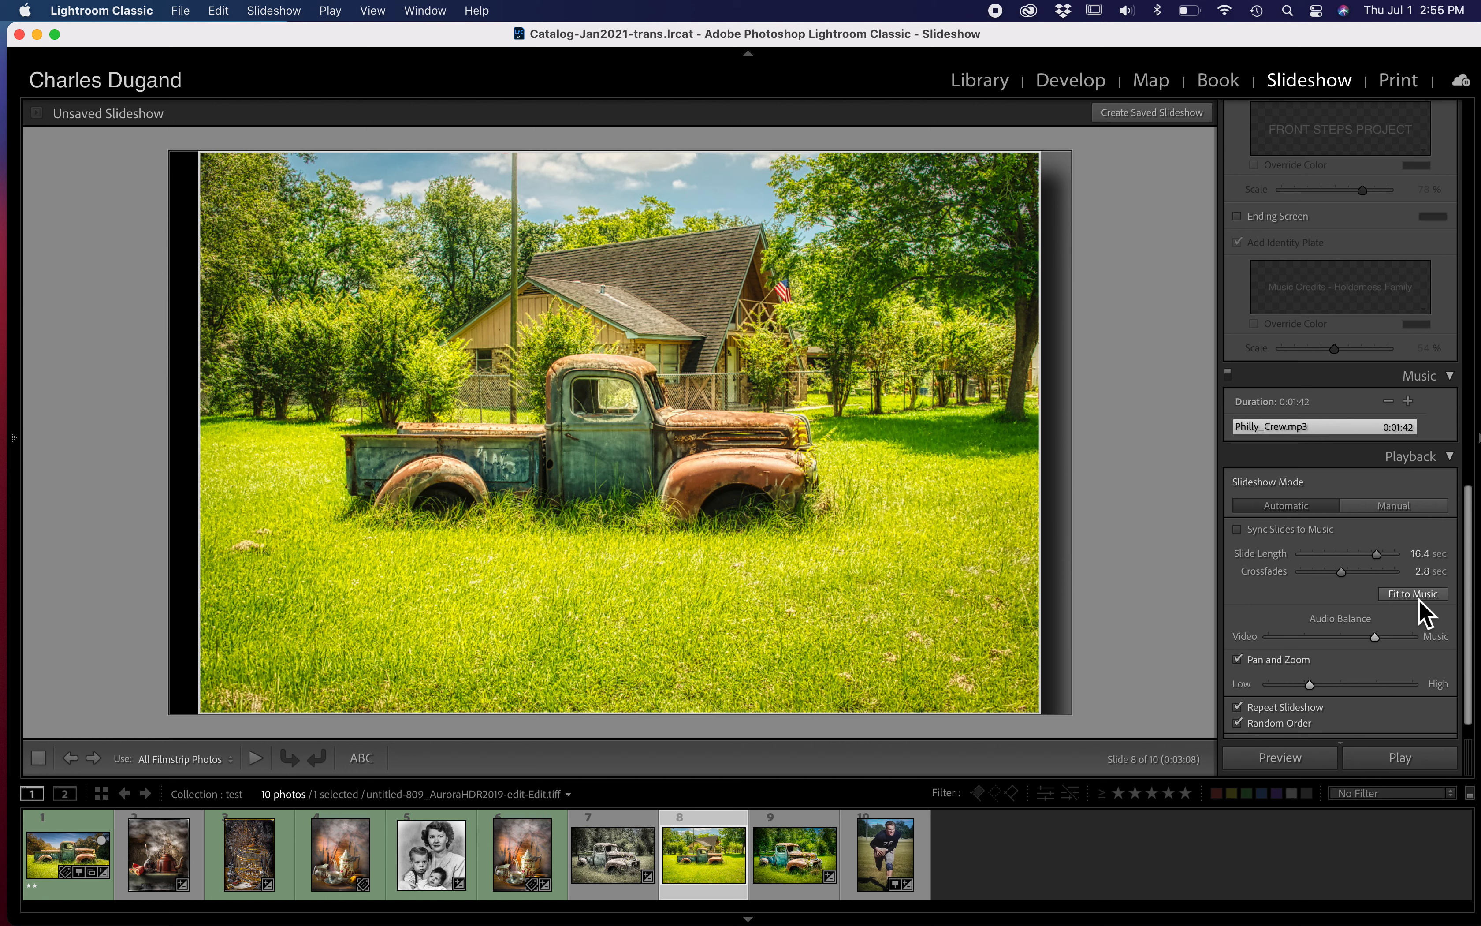
Shorten the crossfades to 0.9 sec, and fit the slides to the music after trying a slide length of 12.3 sec.
left_click(1419, 598)
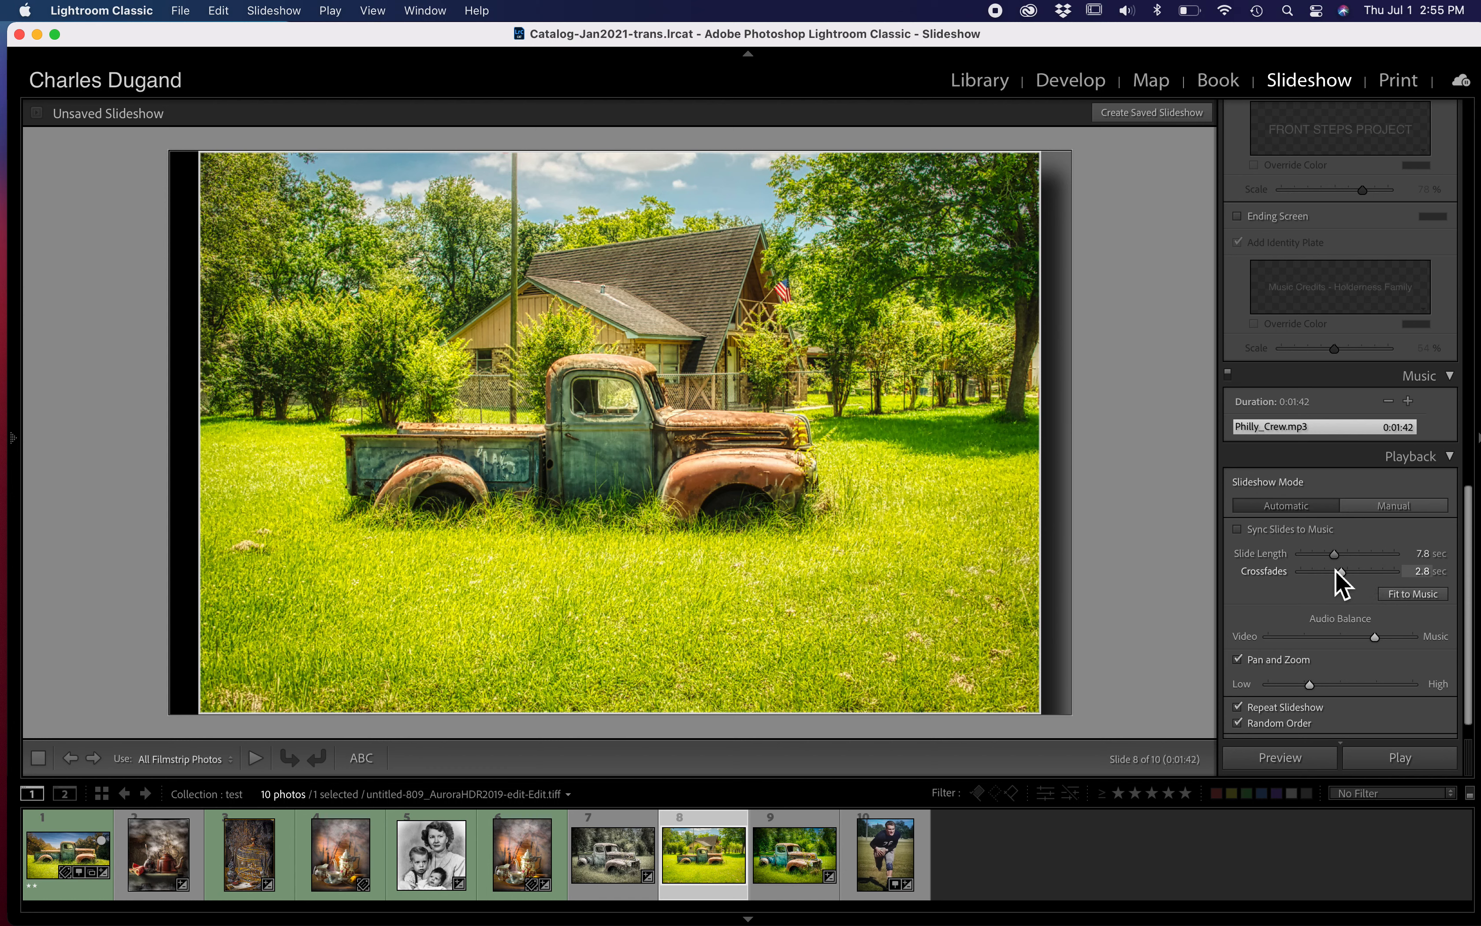
left_click_drag(1347, 578, 1324, 576)
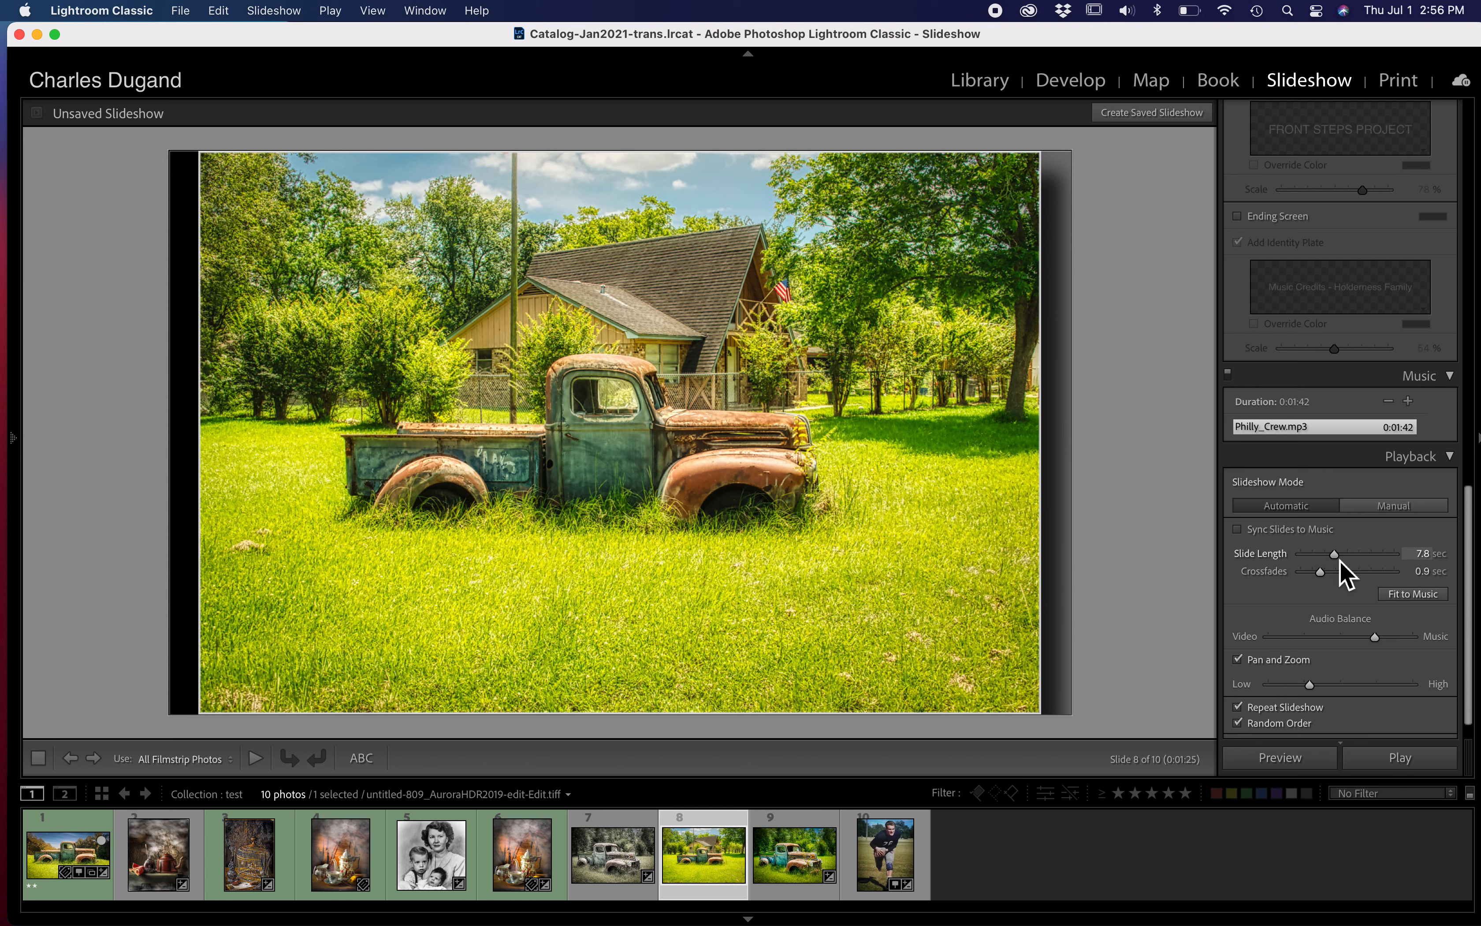
left_click_drag(1340, 560, 1363, 558)
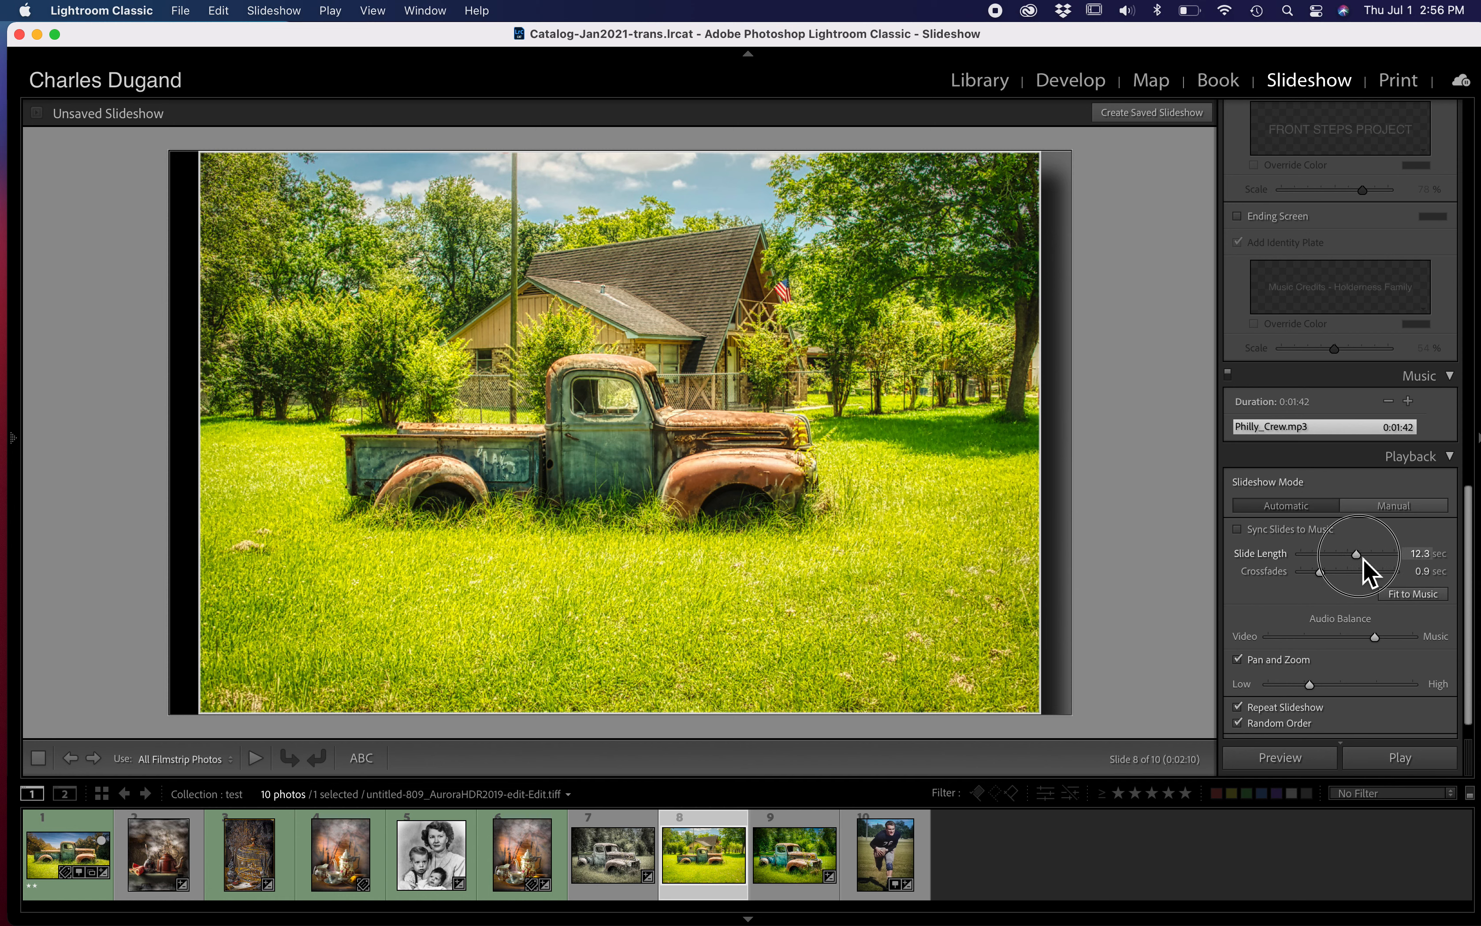
left_click(1418, 598)
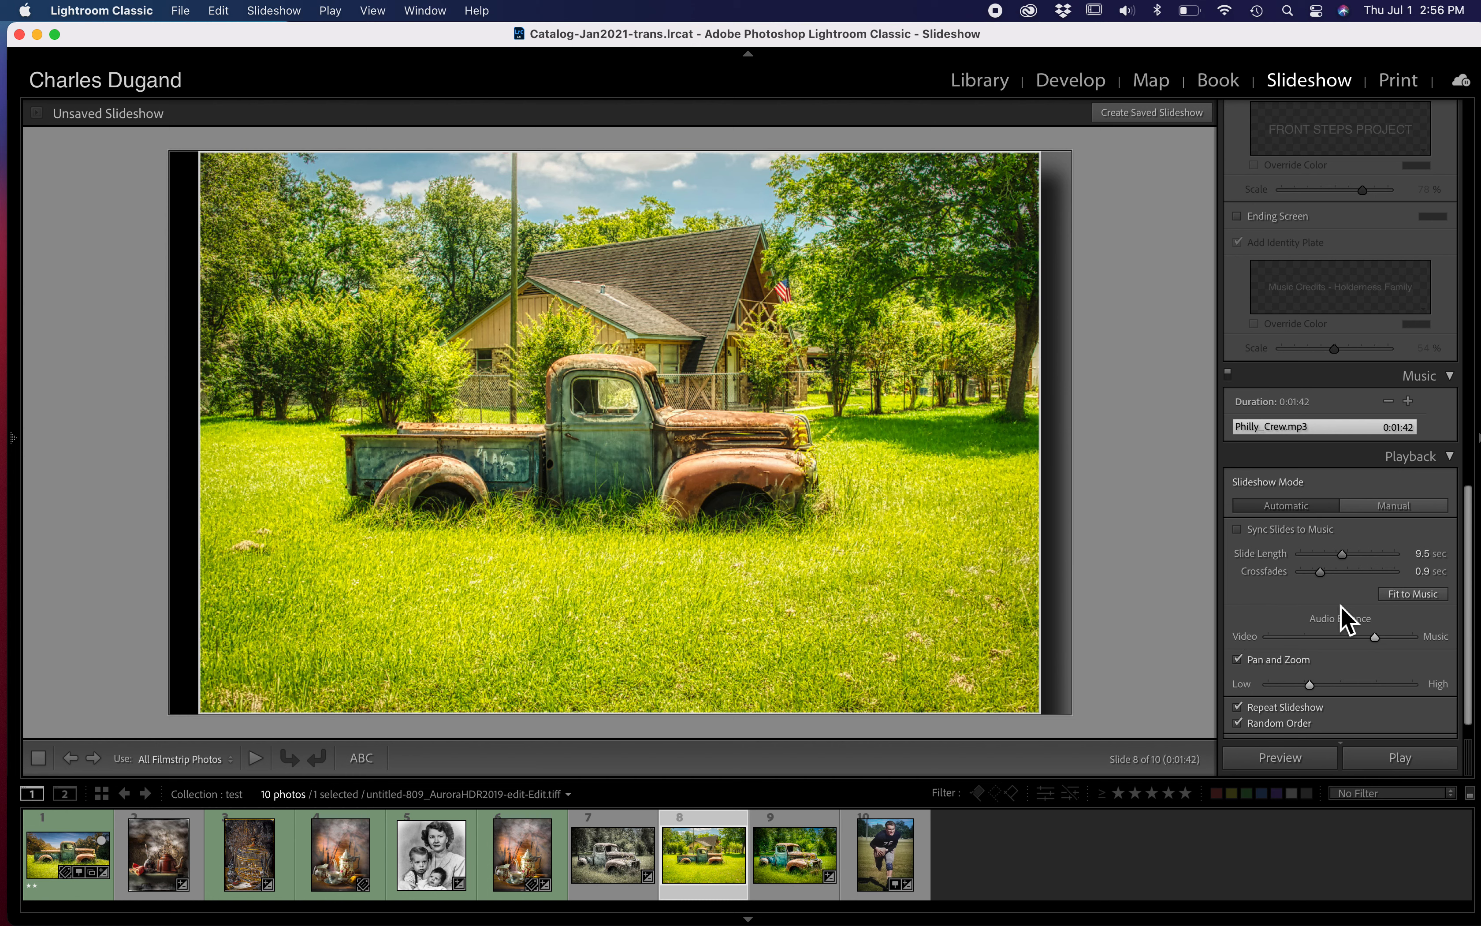
Shift the audio balance slightly towards video, and raise the pan and zoom amount slightly.
mouse_move(1346, 646)
left_mouse_down()
mouse_move(1296, 671)
mouse_move(1404, 640)
mouse_move(1300, 647)
mouse_move(1399, 646)
mouse_move(1342, 651)
mouse_move(1374, 652)
left_mouse_up()
scroll(1270, 675, "down", 3)
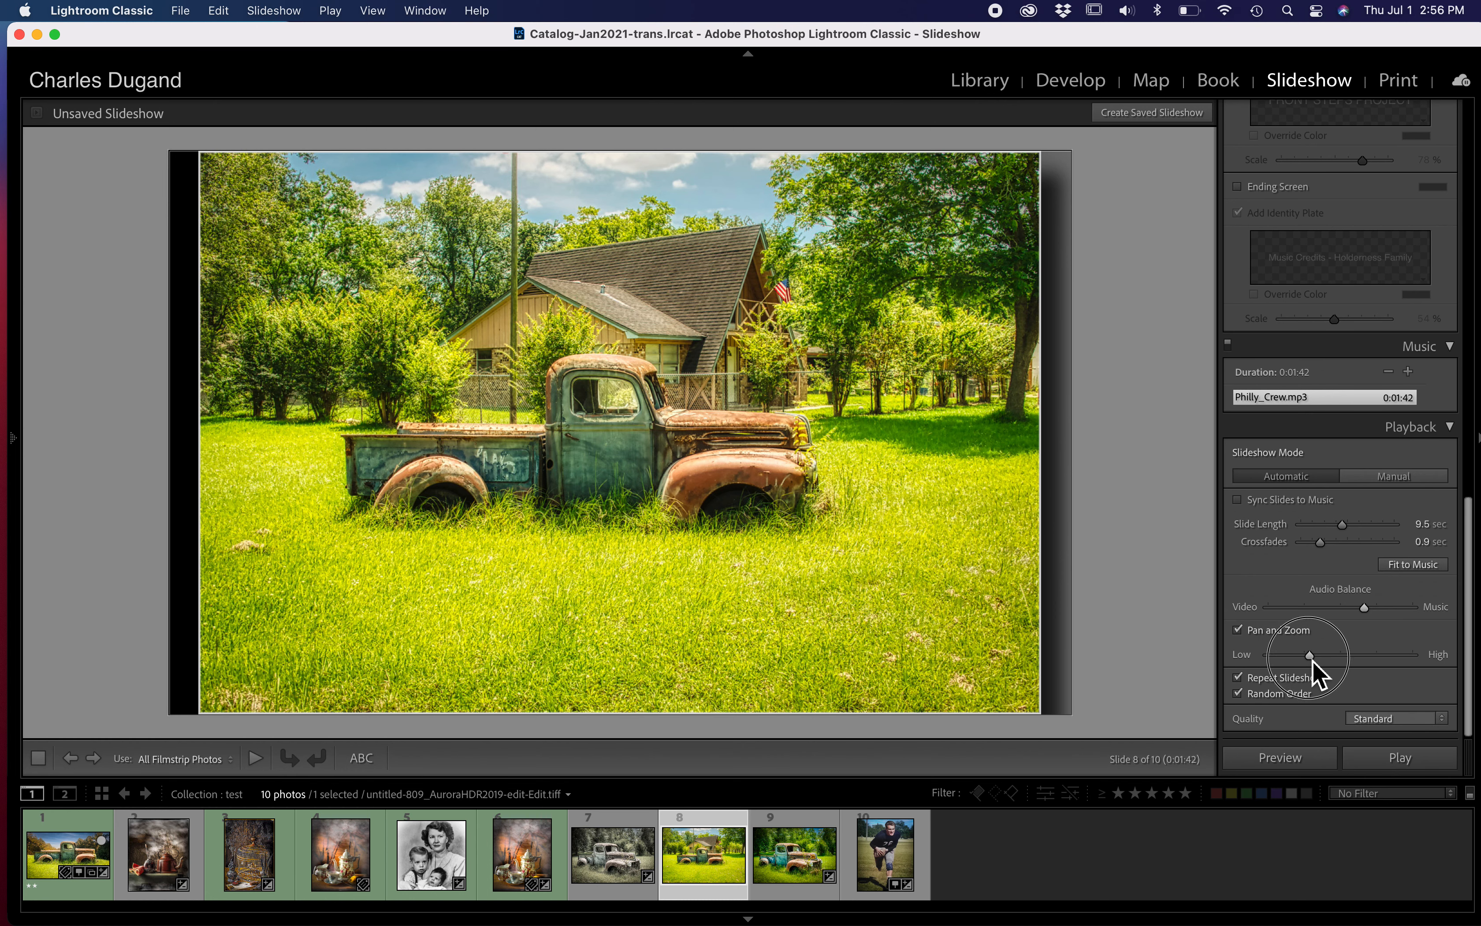
left_click_drag(1370, 657, 1333, 657)
Turn off random order for the slideshow playback.
scroll(1300, 689, "up", 1)
left_click(1243, 709)
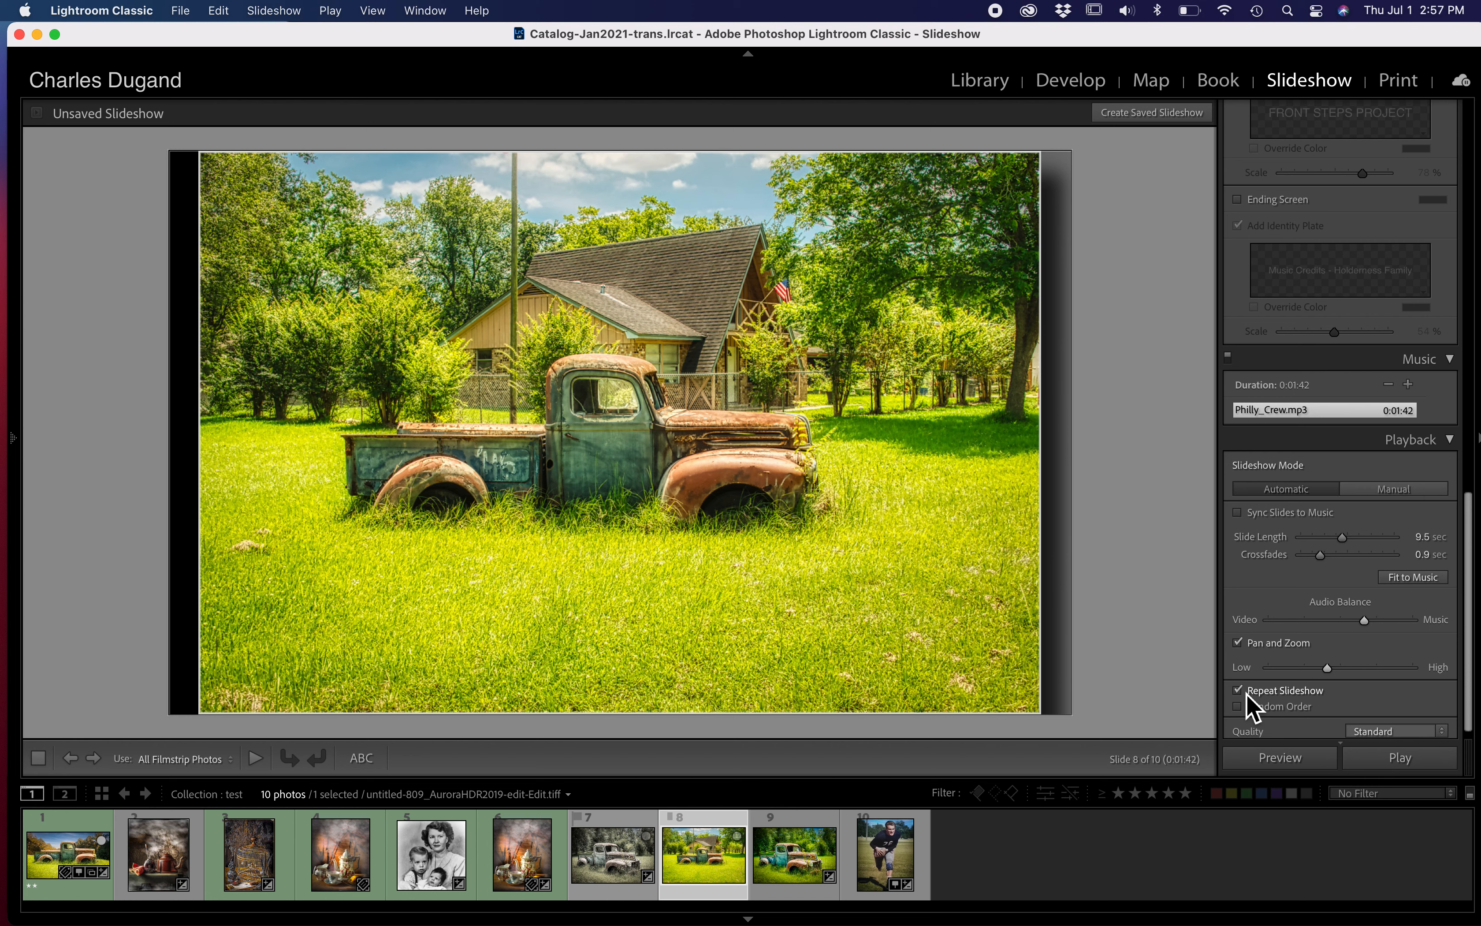
Check the playback quality options for the slideshow and keep Standard selected.
scroll(1356, 721, "down", 1)
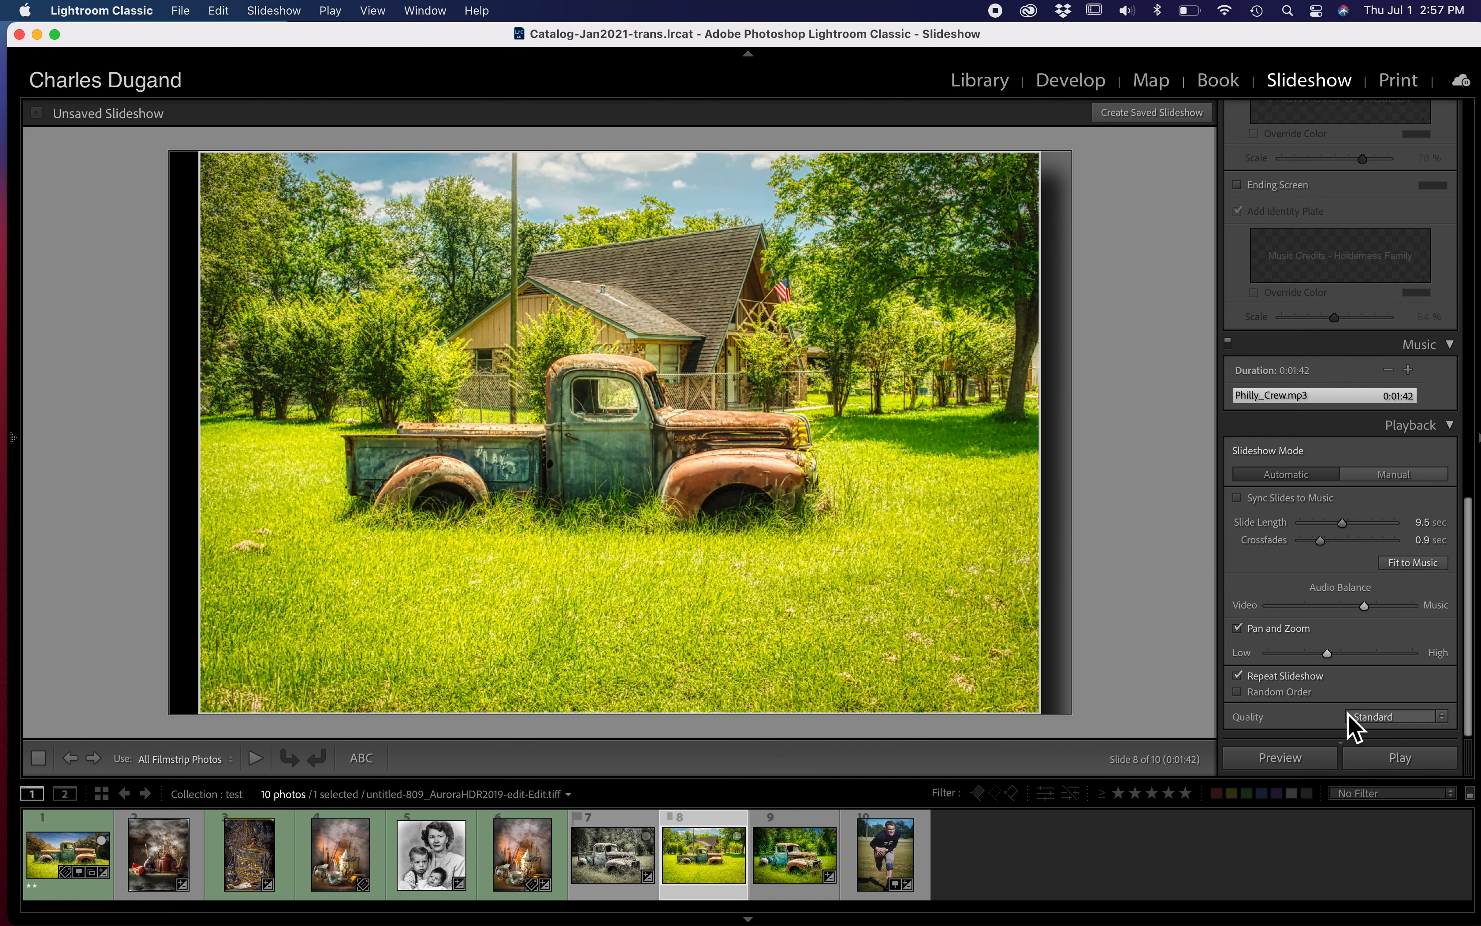
left_click(1375, 722)
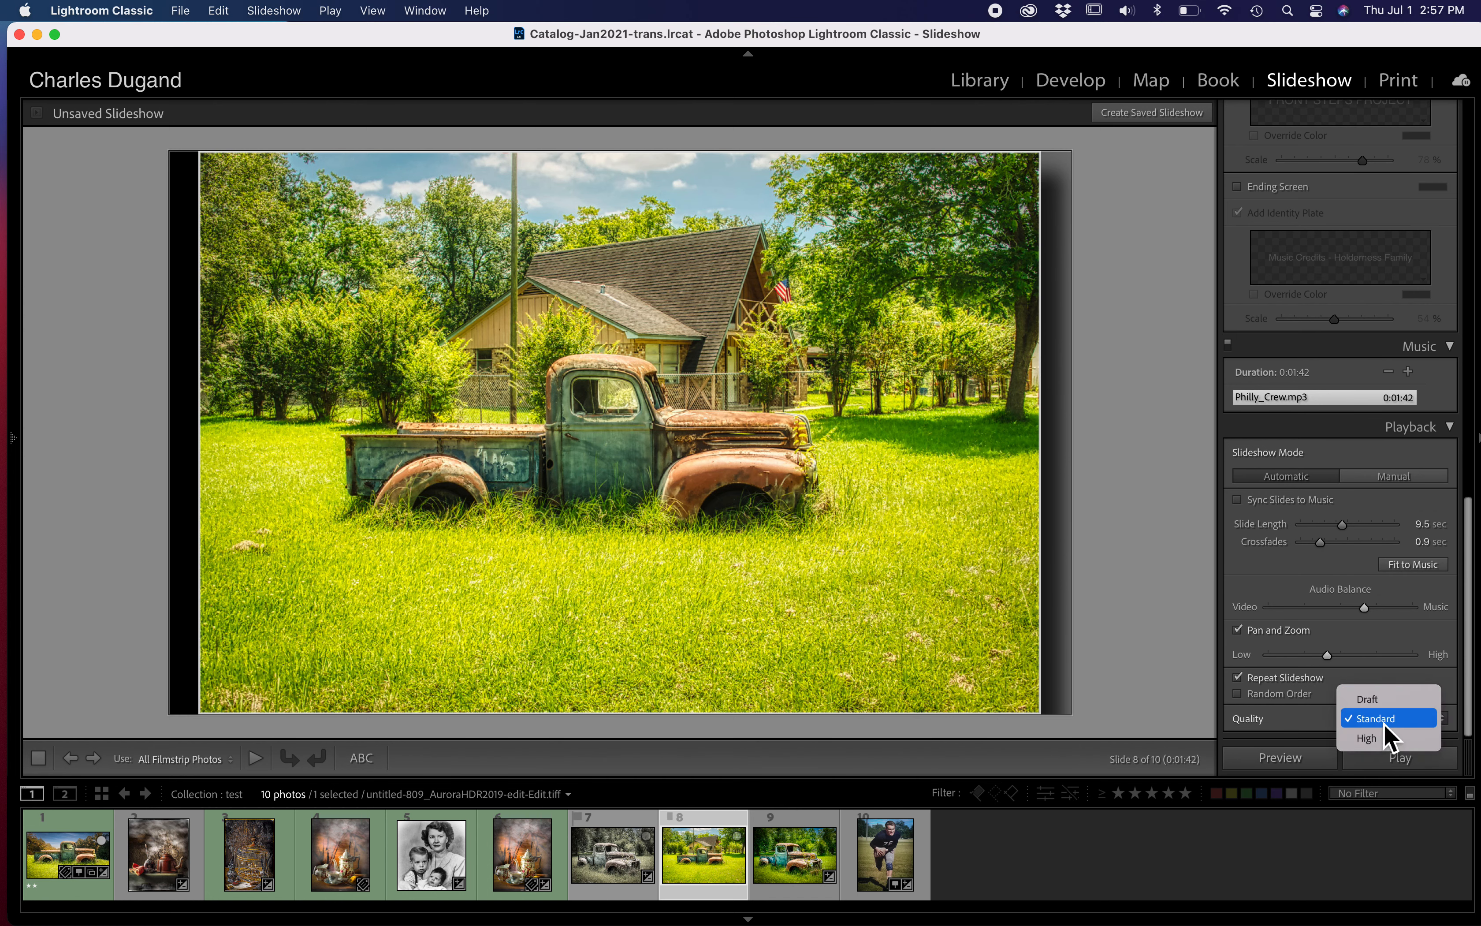
left_click(1385, 729)
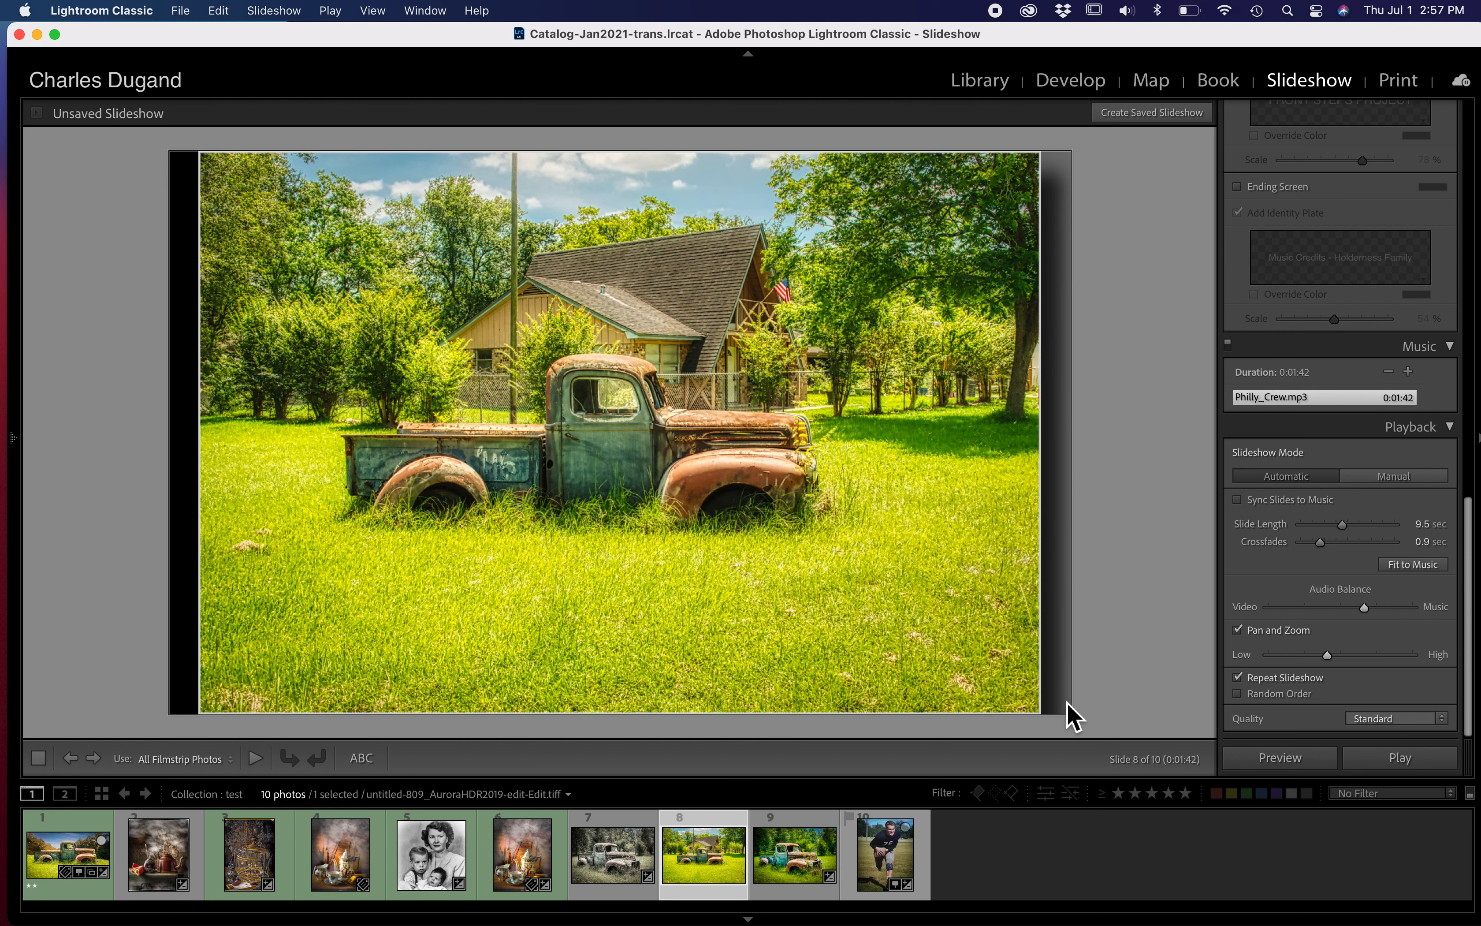
Preview the slideshow within the workspace, stop it, and select the first photo in the filmstrip.
left_click(257, 759)
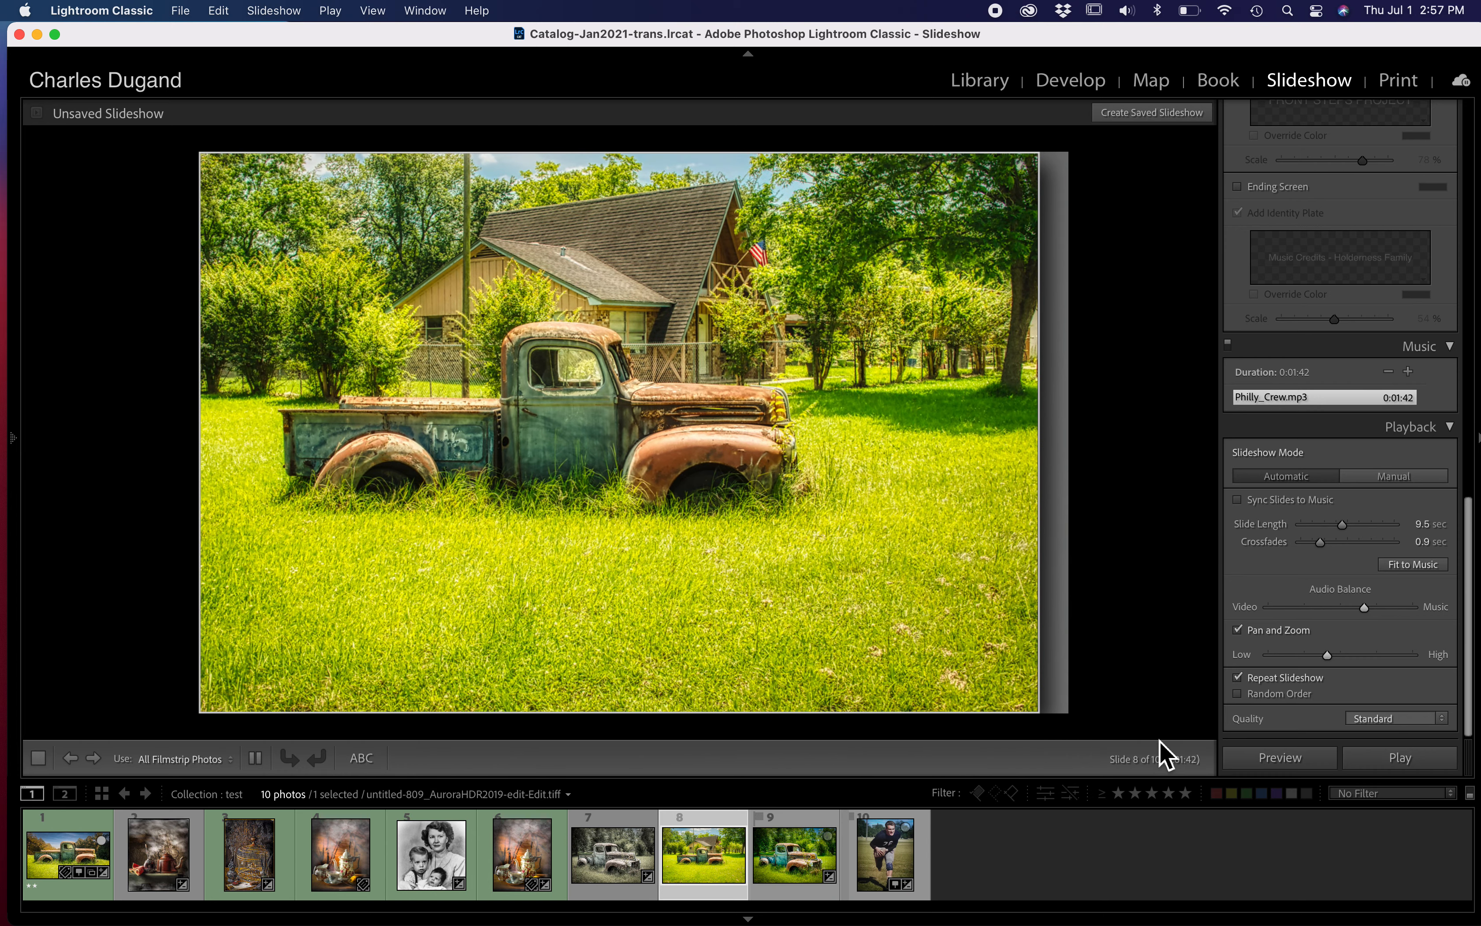
left_click(256, 758)
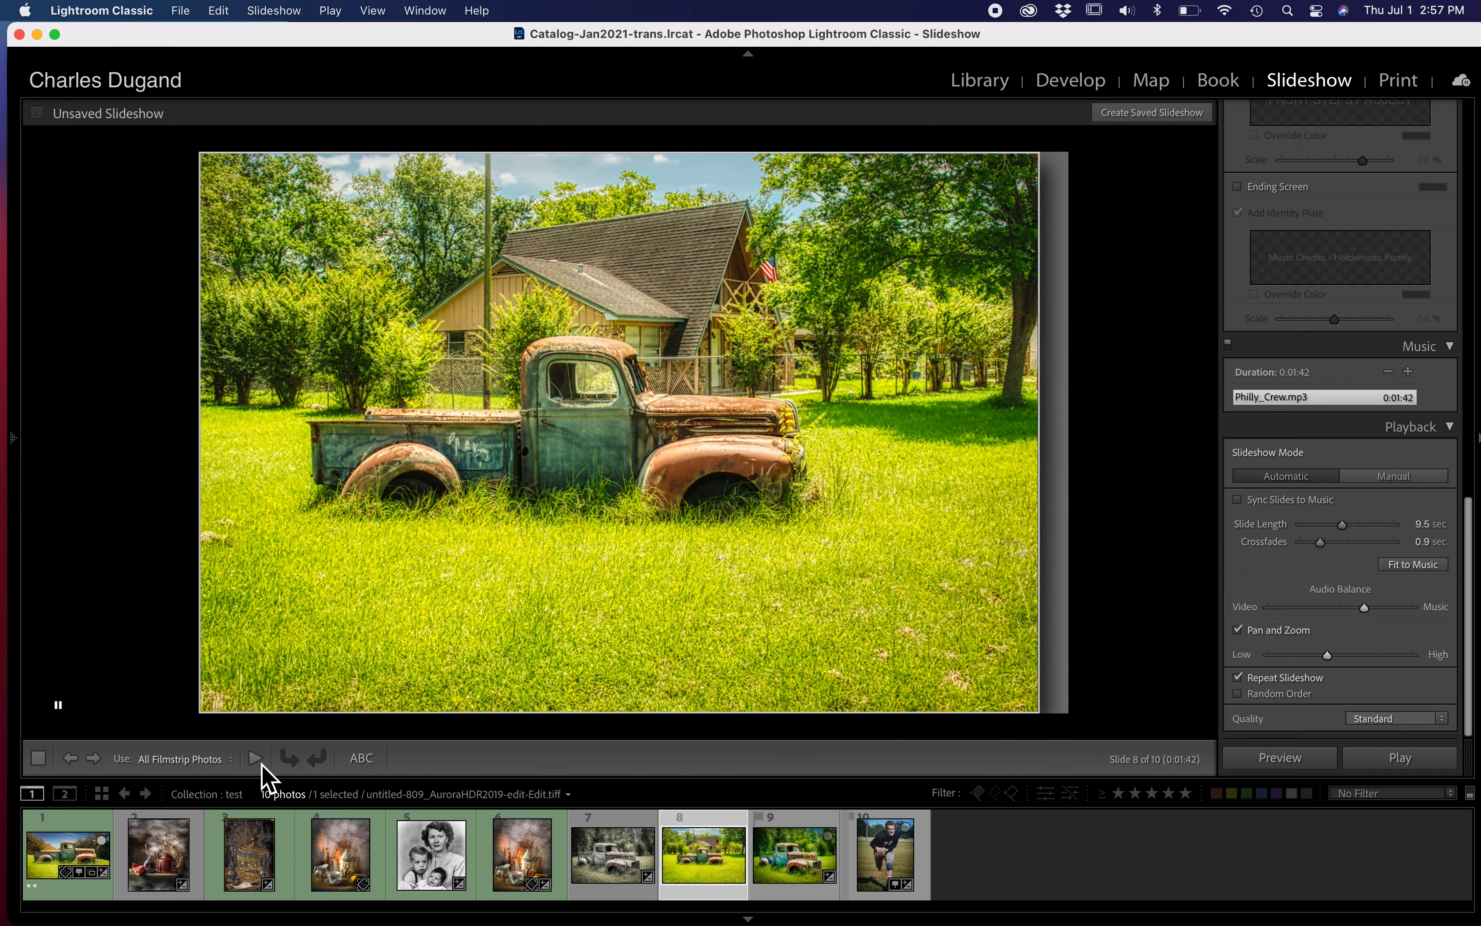
left_click(74, 875)
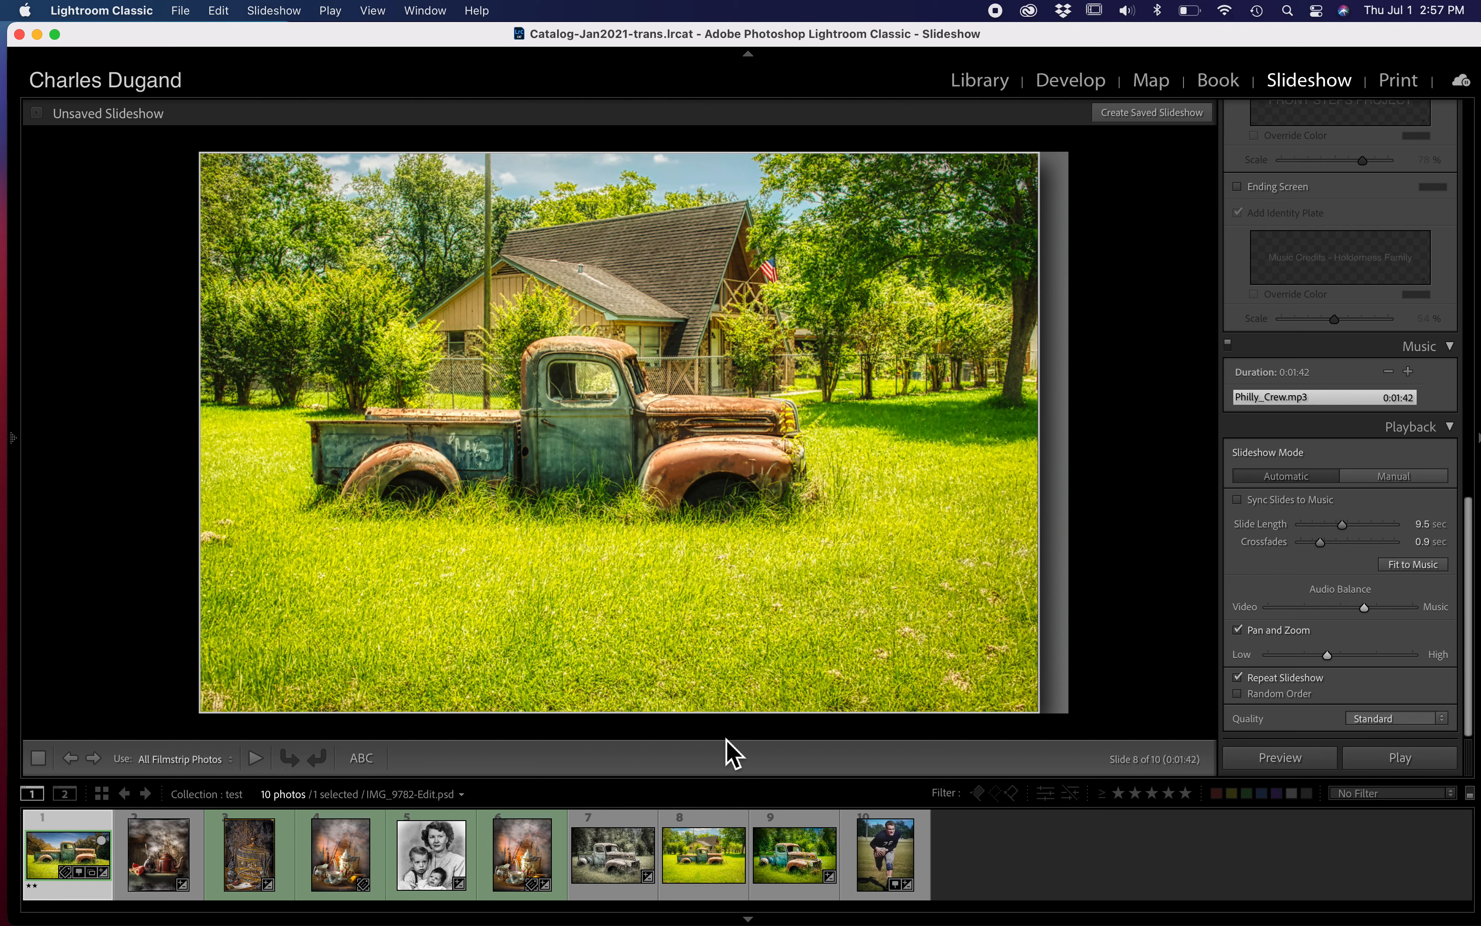
Enable the intro screen and change its identity plate text to "Test Slideshow".
scroll(1309, 516, "up", 10)
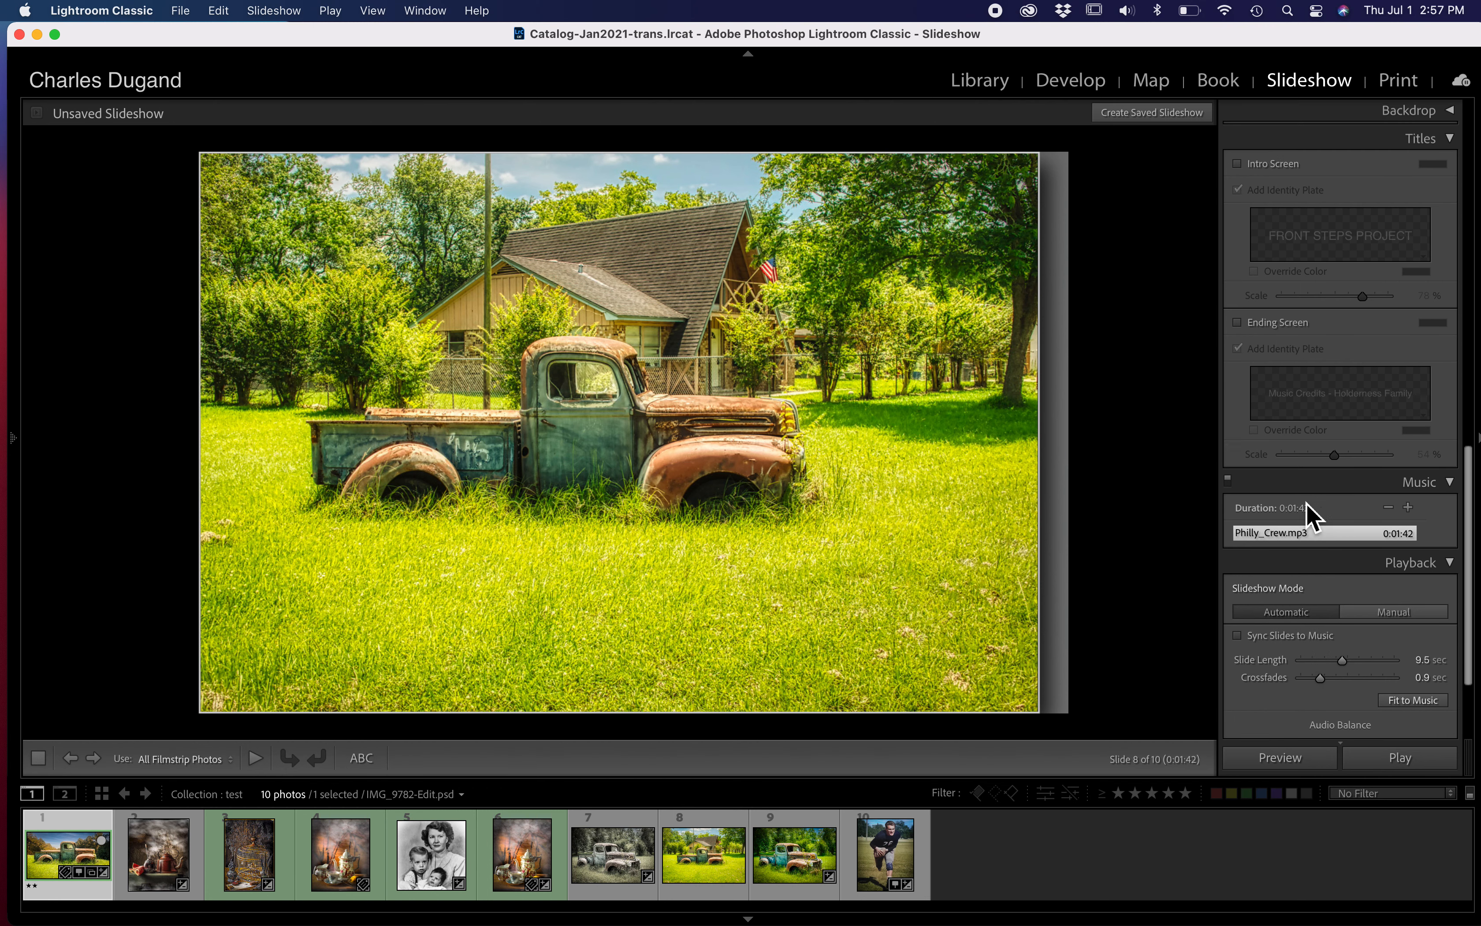
left_click(1240, 485)
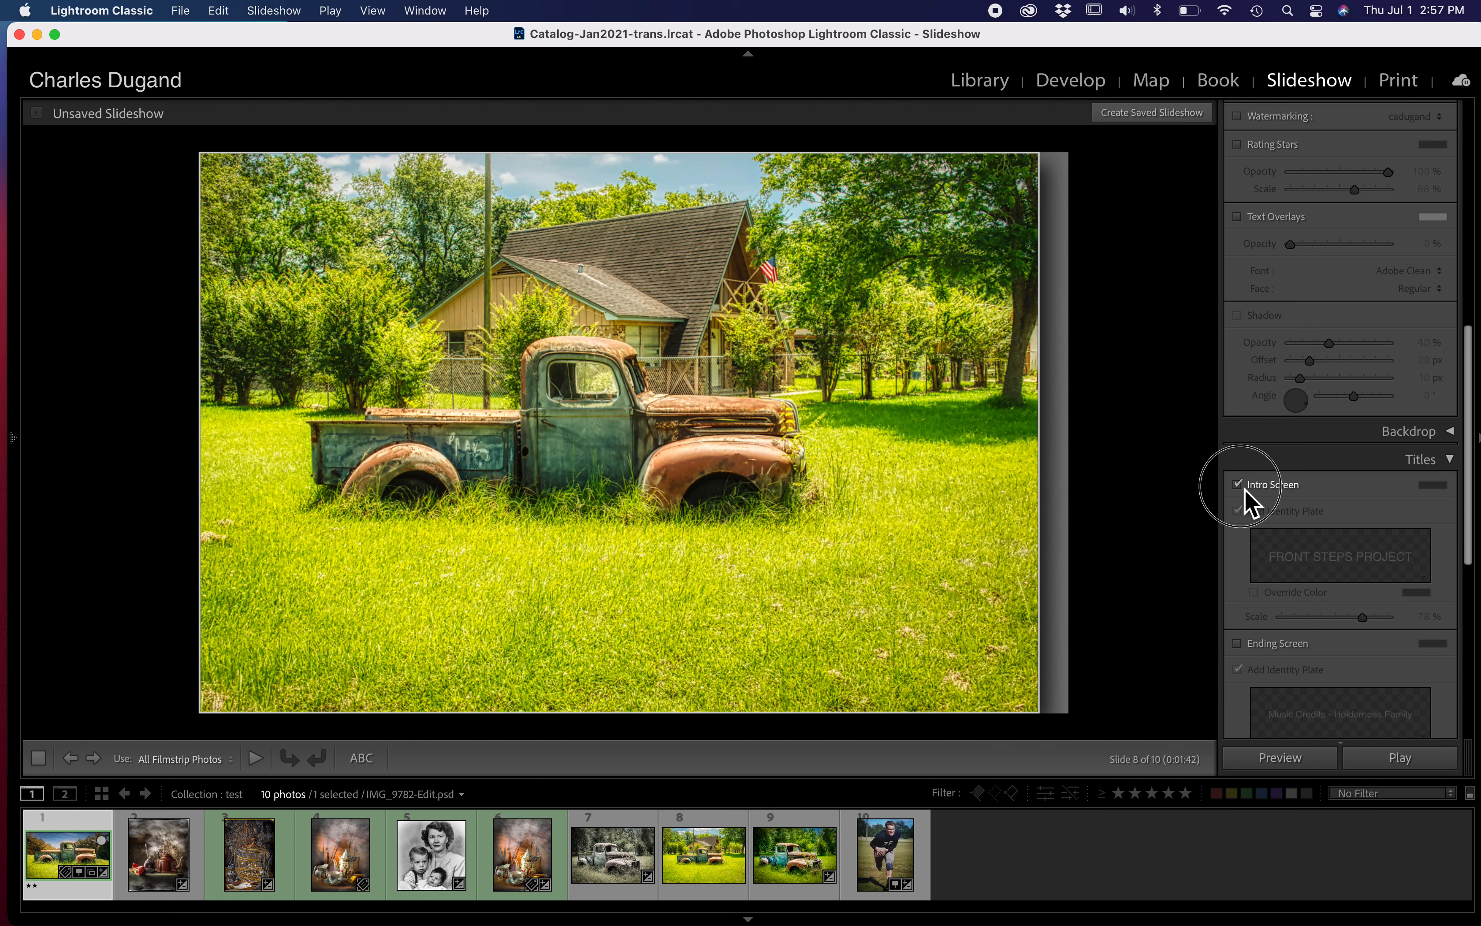
left_click(1353, 562)
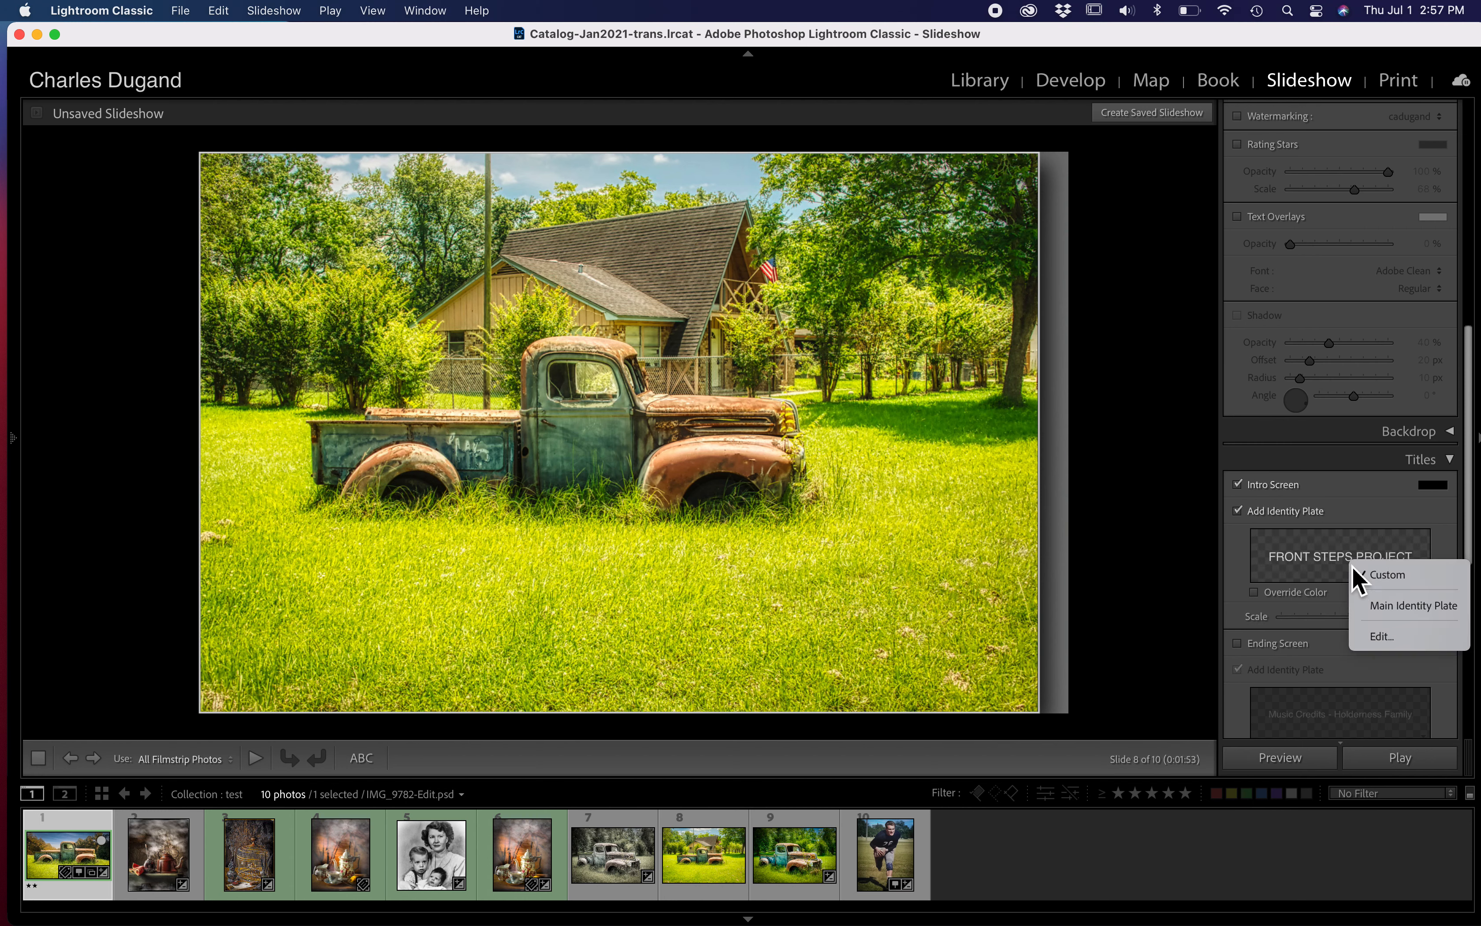
left_click(1372, 640)
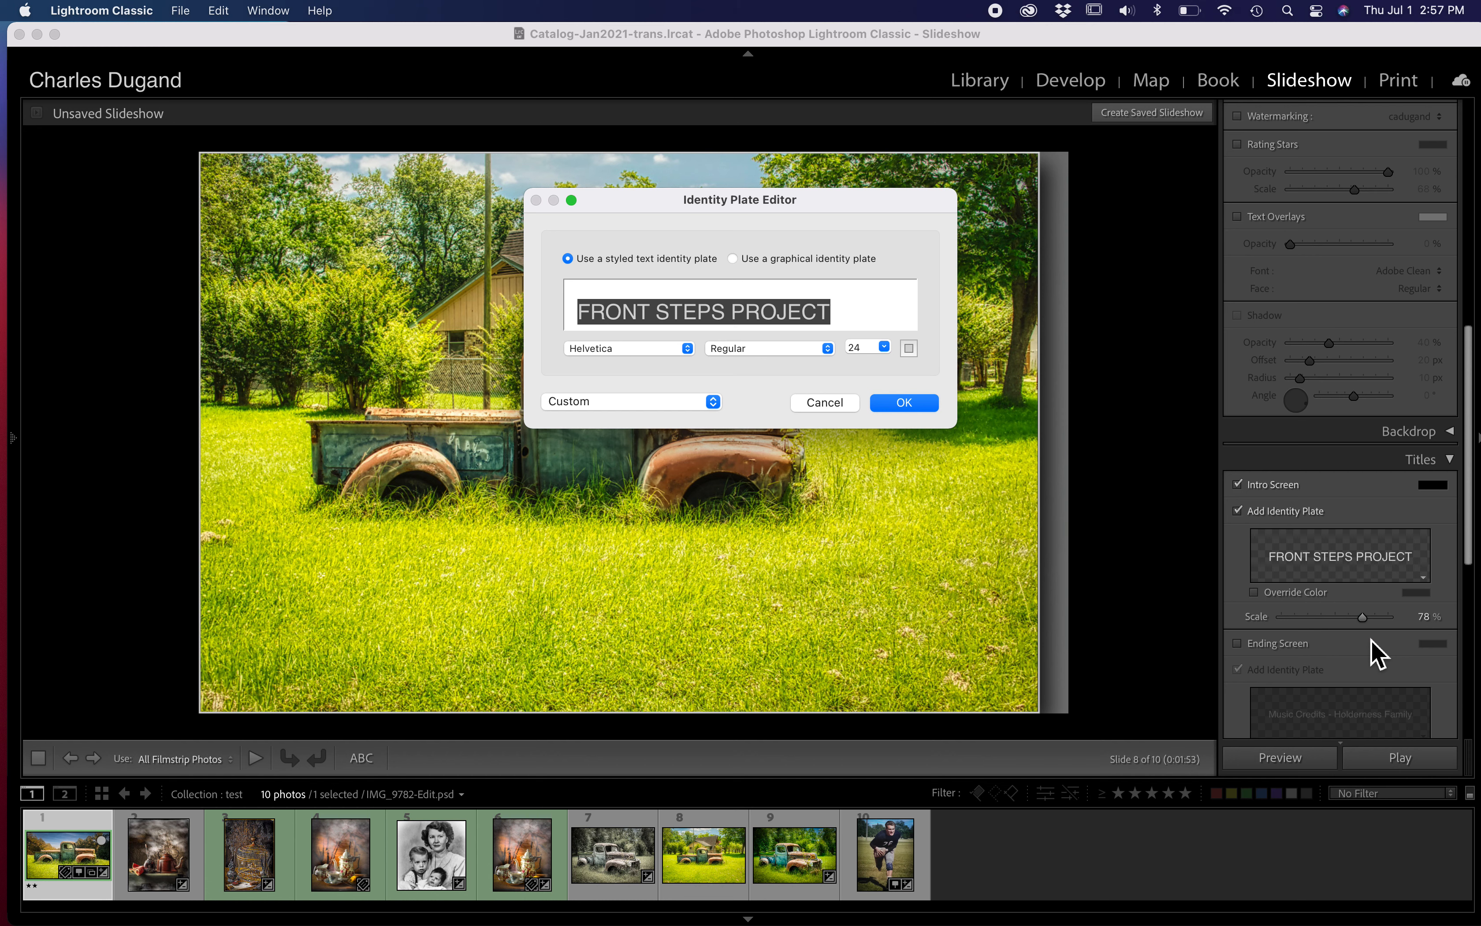
type("Test Slideshow")
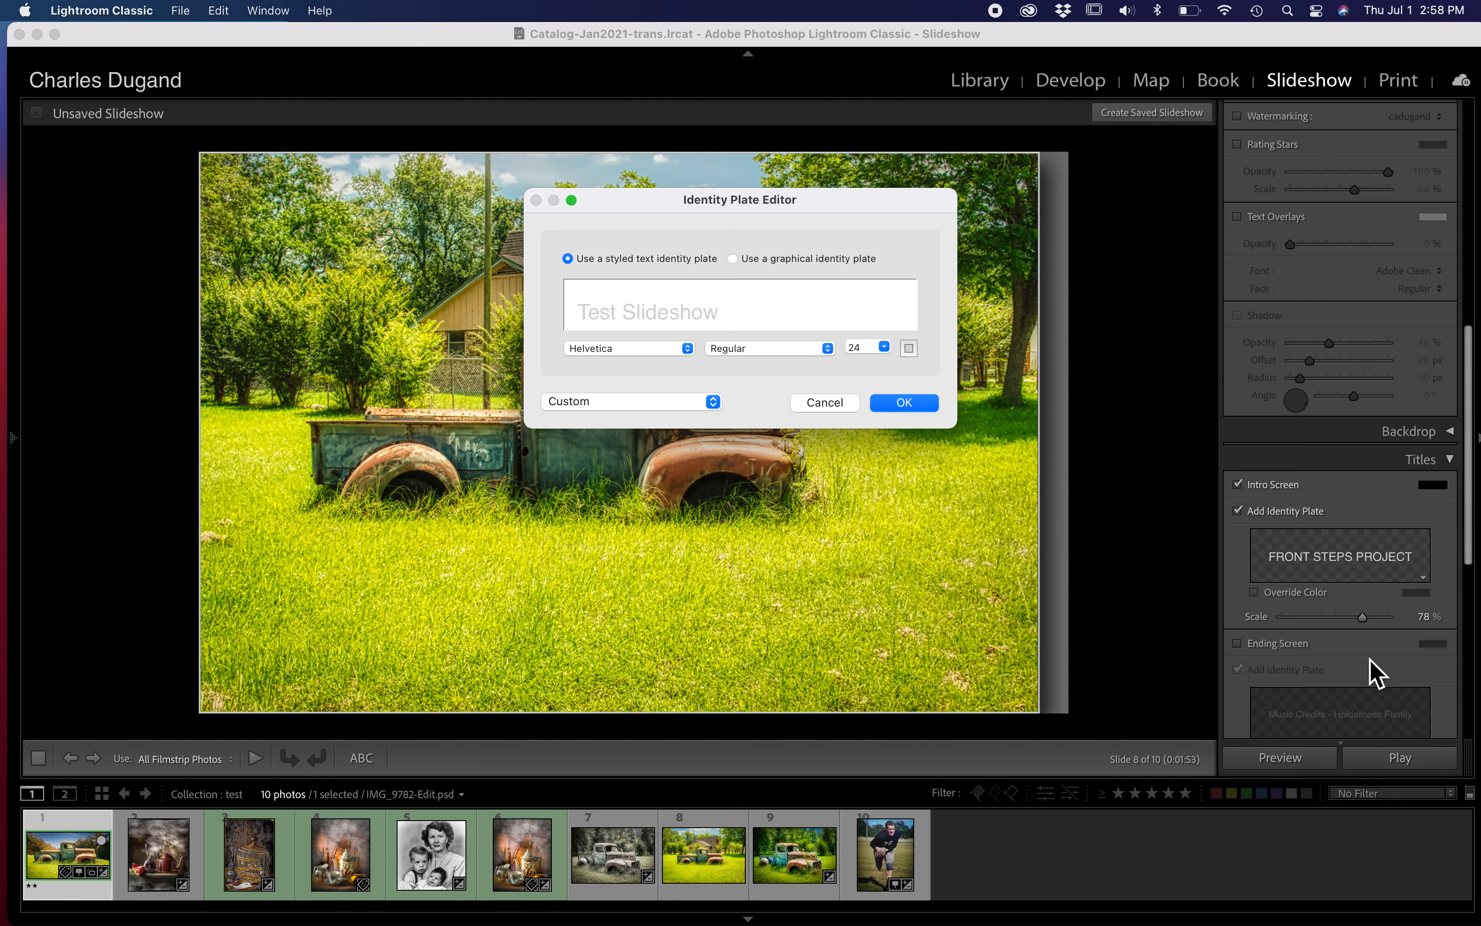
left_click(928, 415)
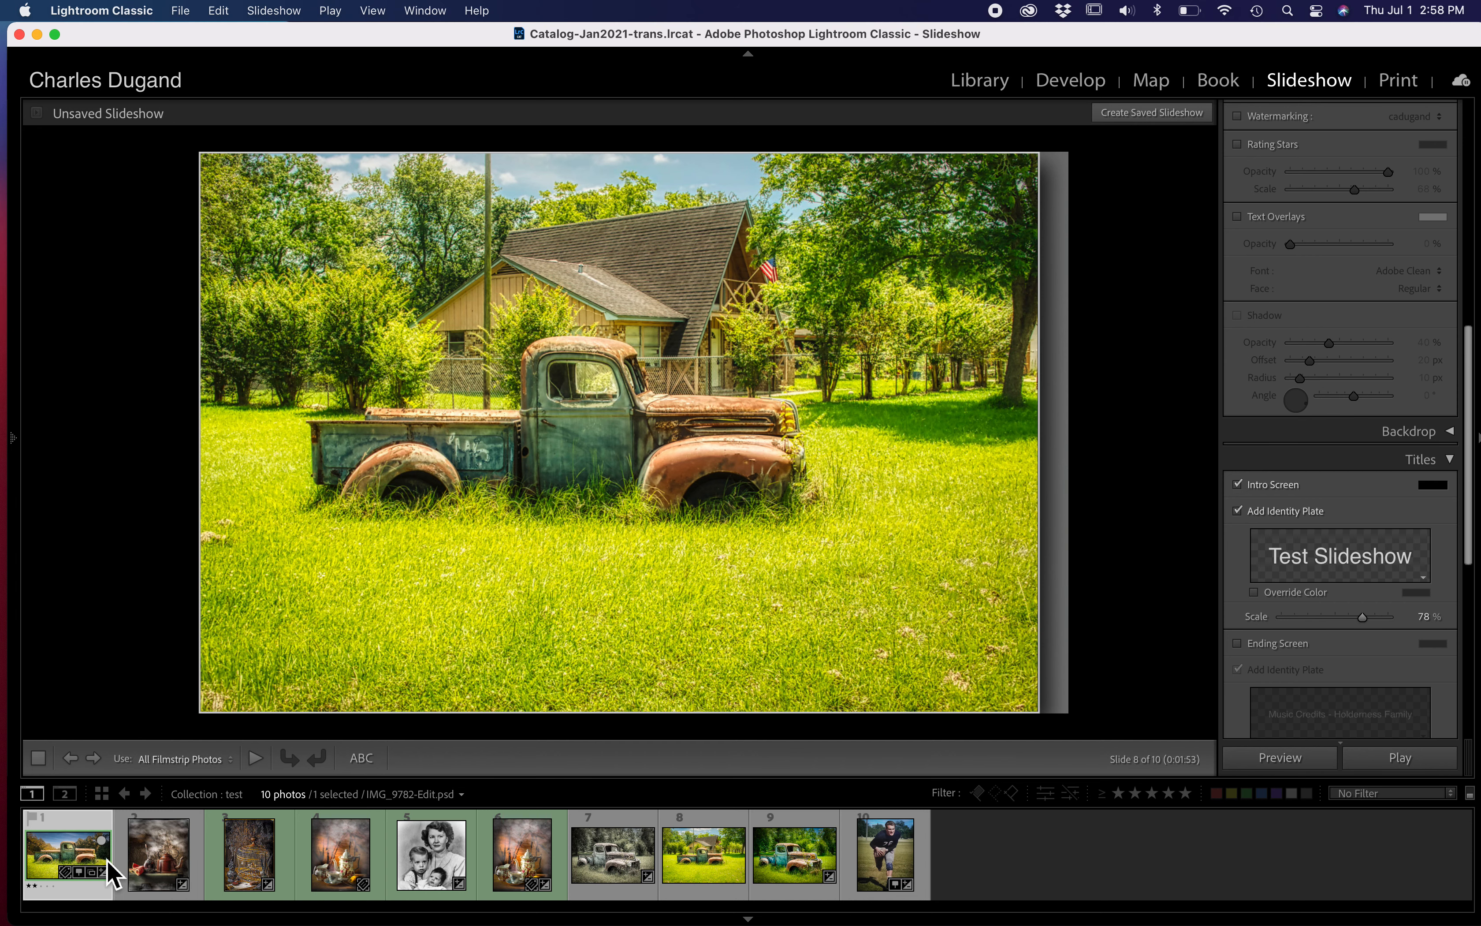
Play the slideshow full screen from its intro title into the second photo, and exit playback.
left_click(1411, 775)
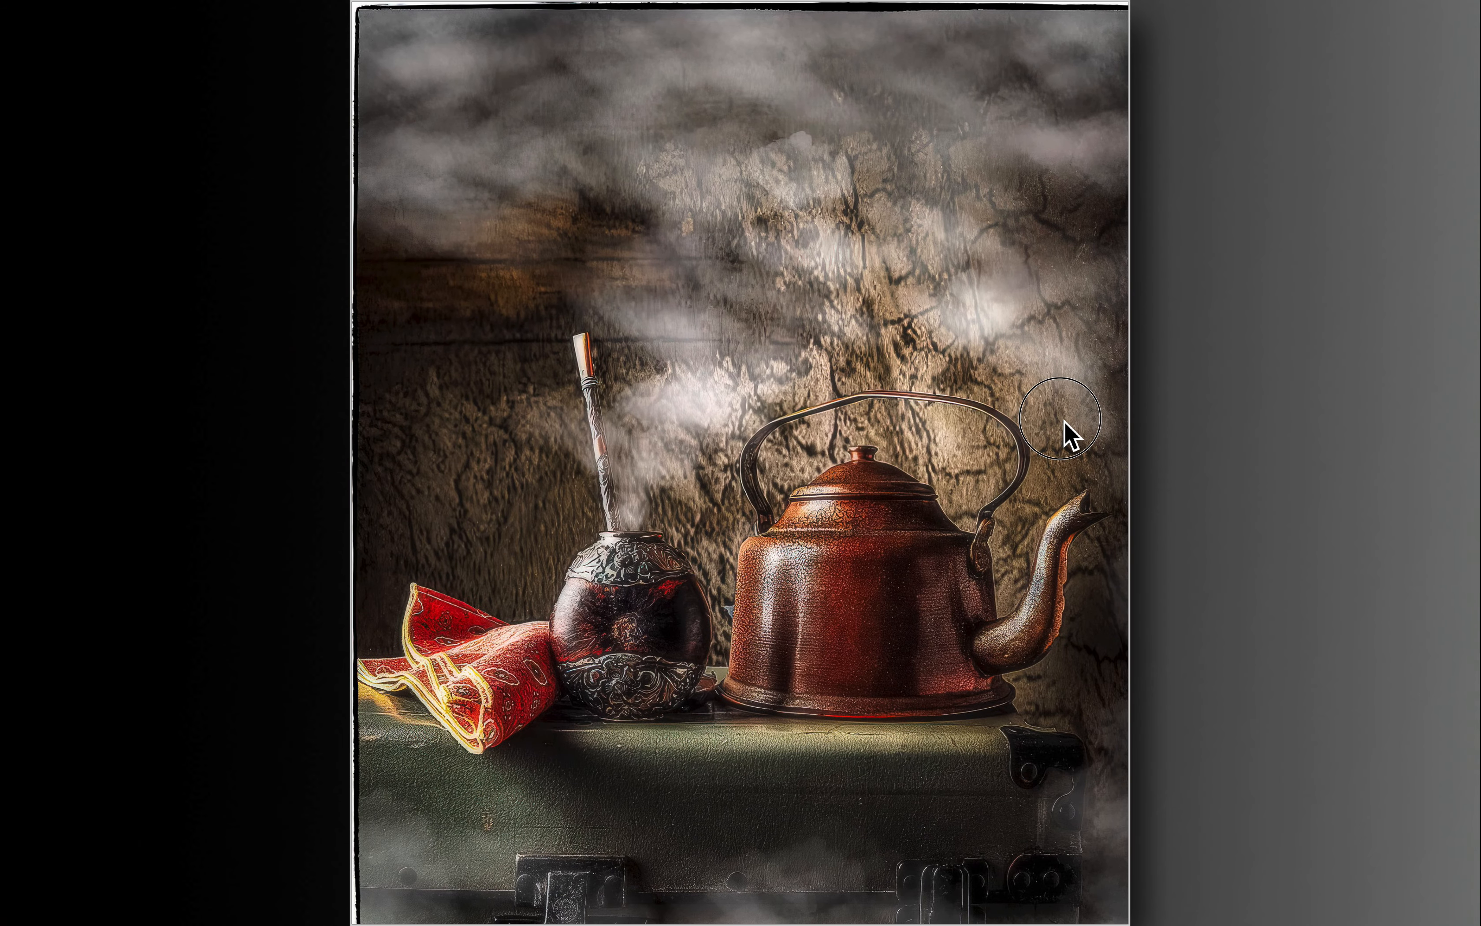
key("Escape")
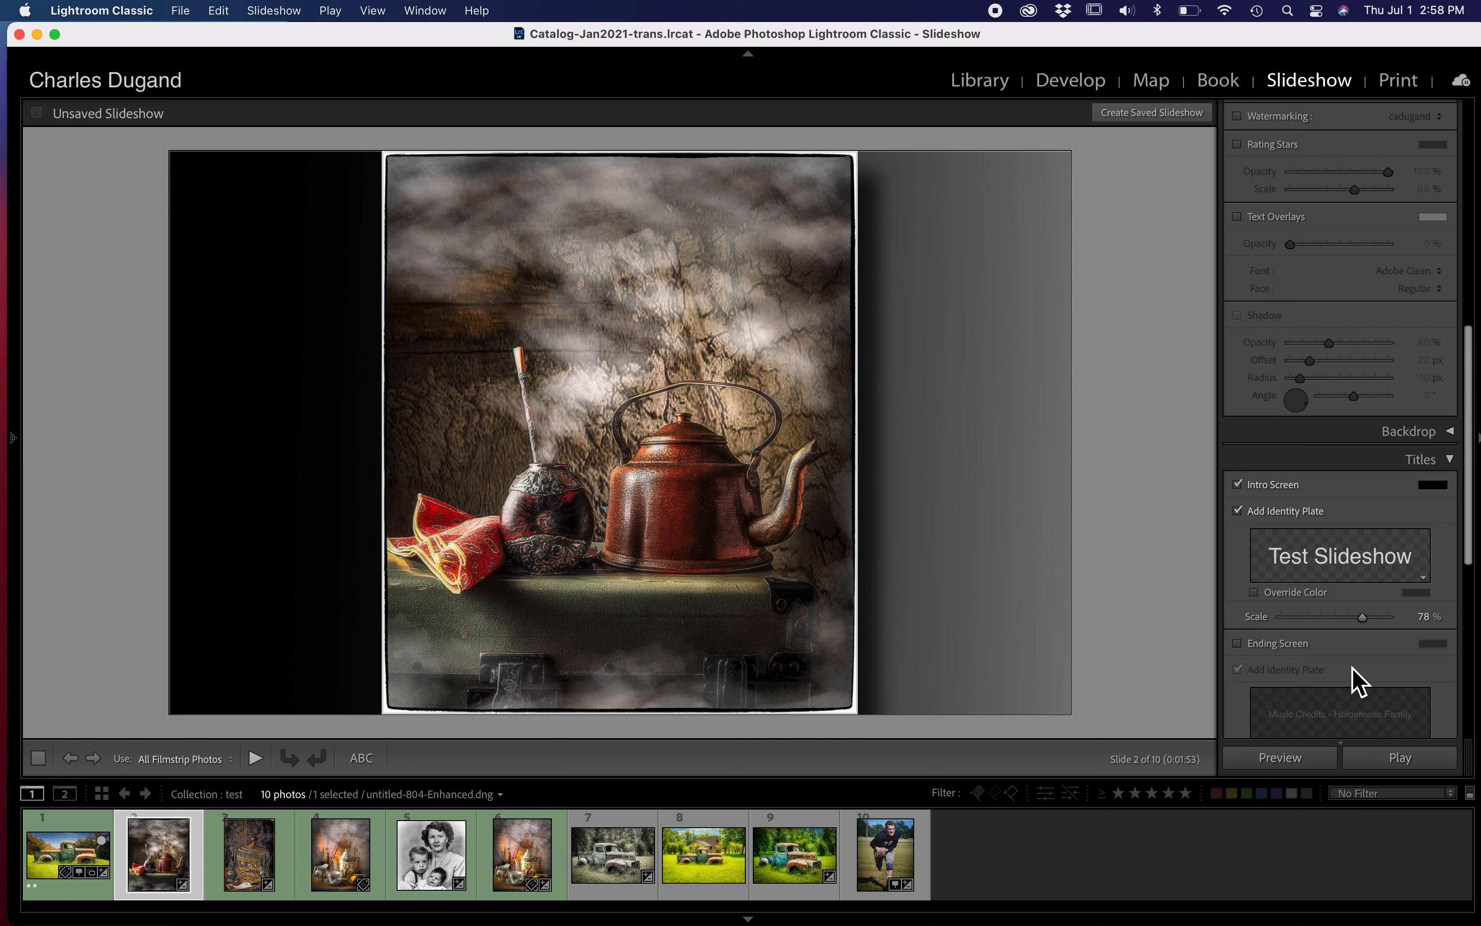
Set up a video export of the slideshow with the 1080p (16:9) preset, and cancel without exporting.
left_click(181, 11)
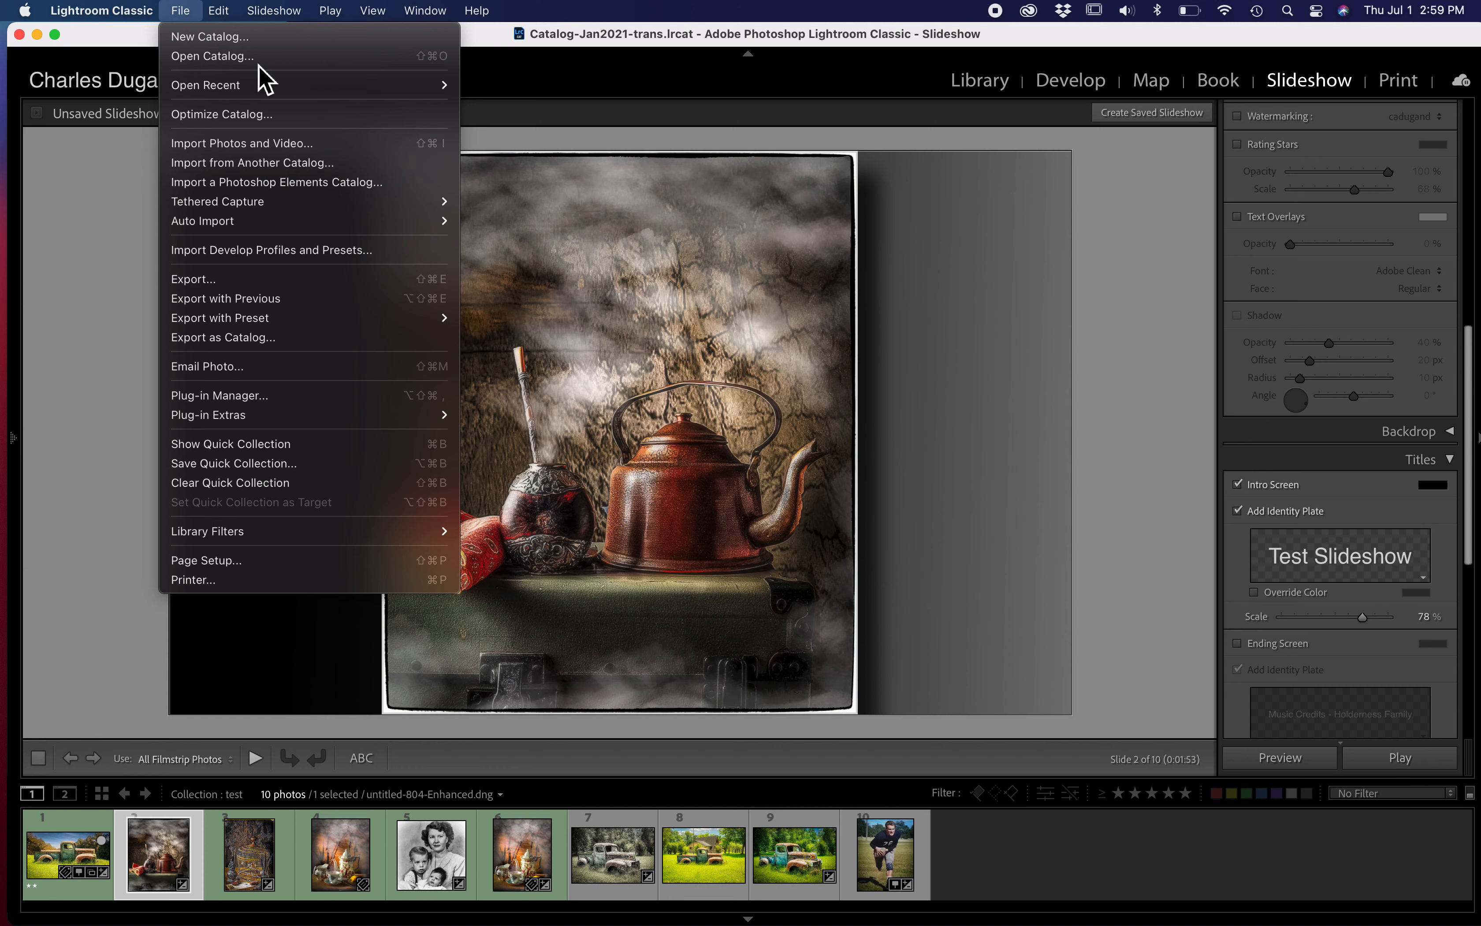
mouse_move(275, 19)
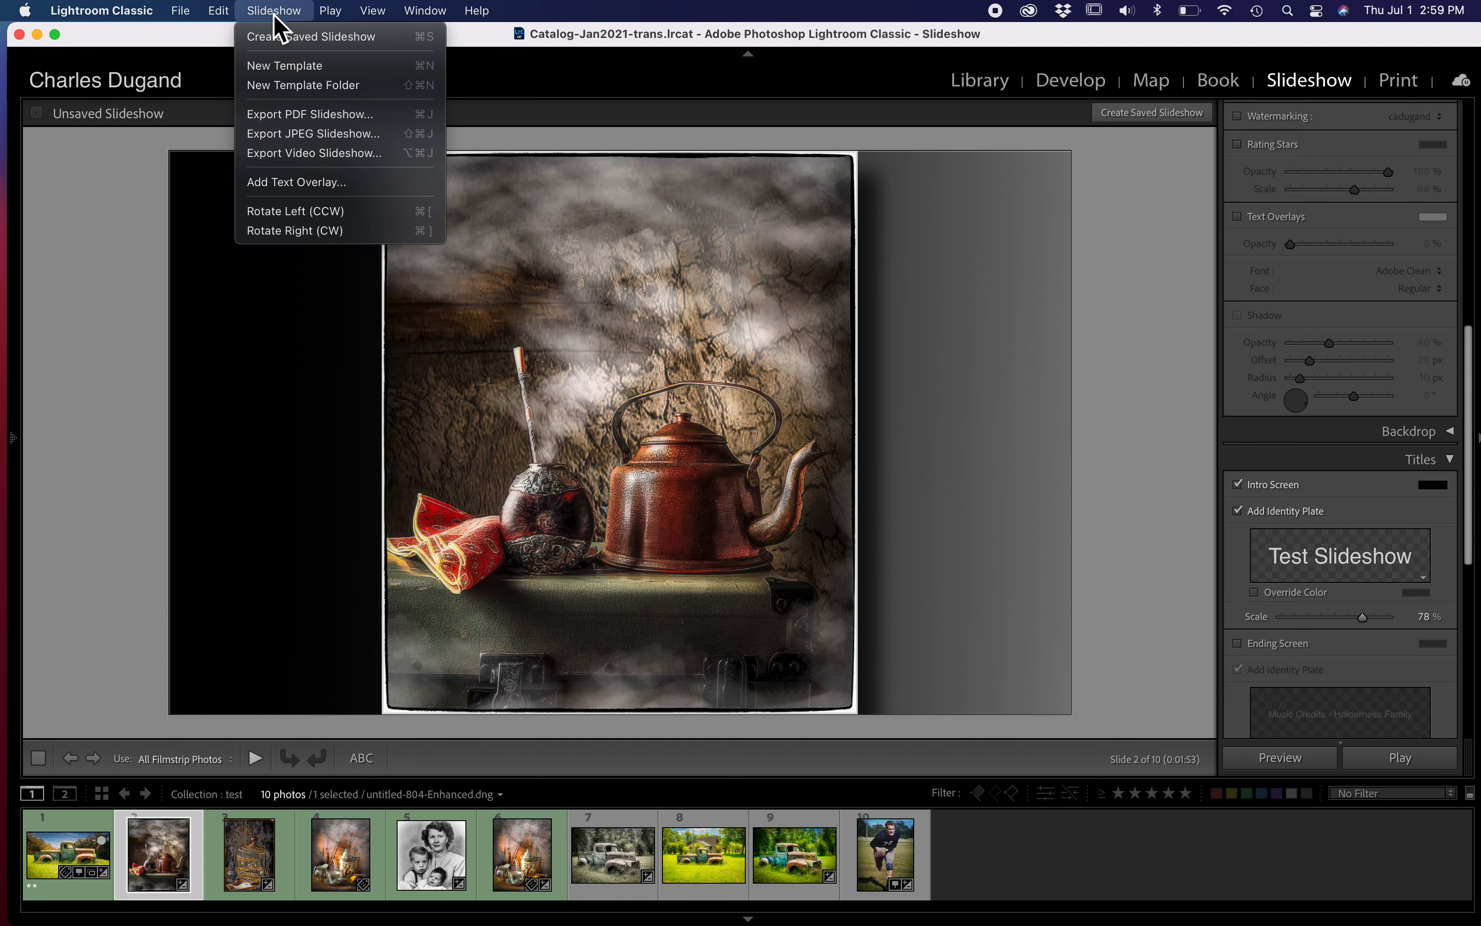
left_click(319, 160)
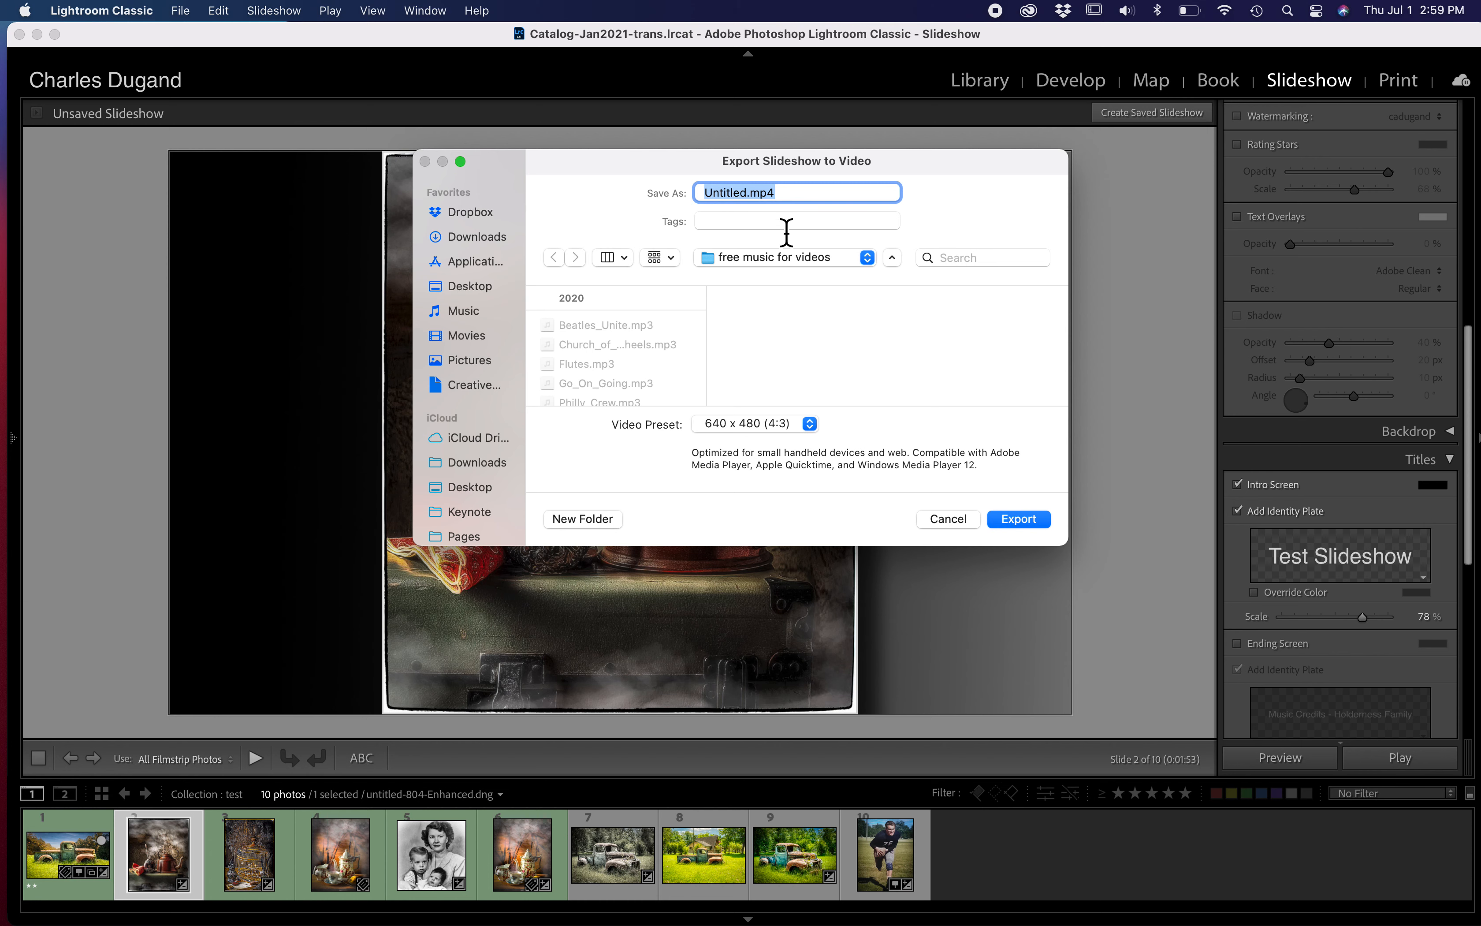
left_click(748, 424)
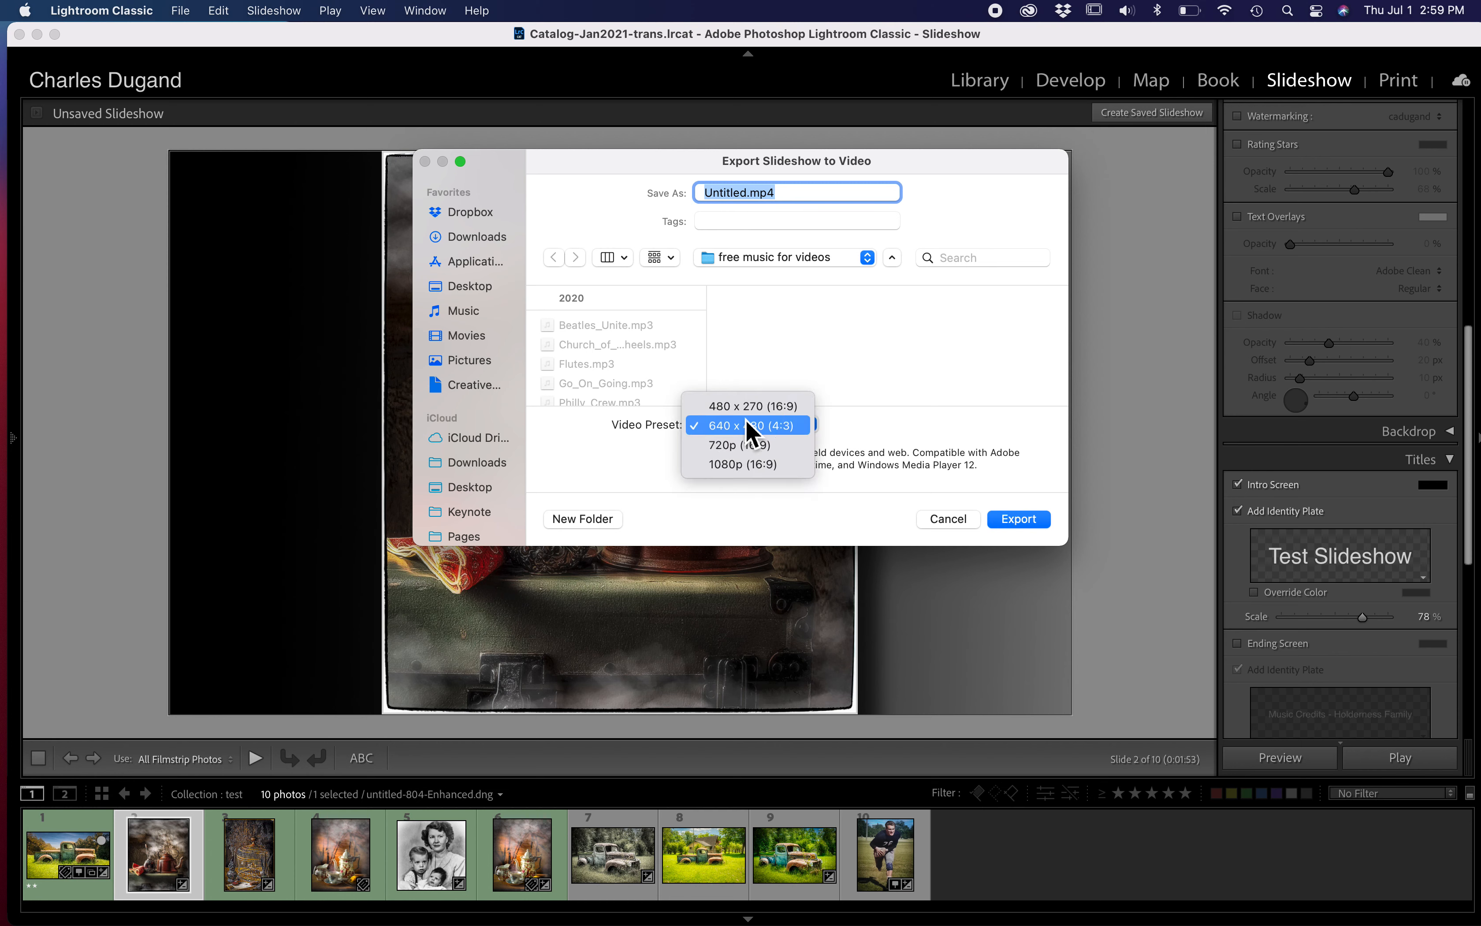
left_click(749, 471)
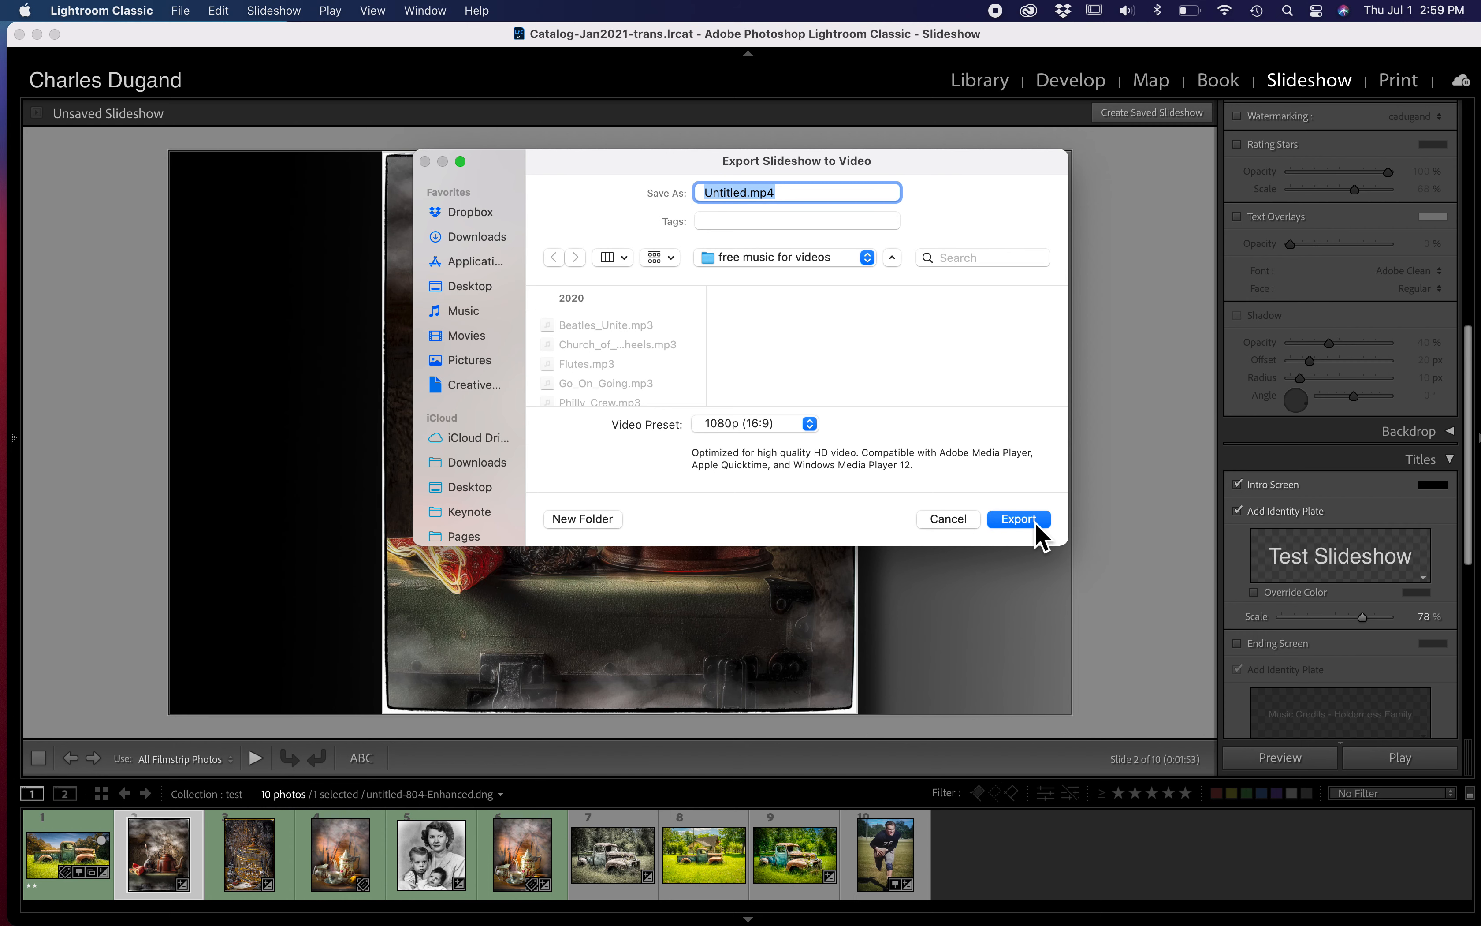
left_click(950, 522)
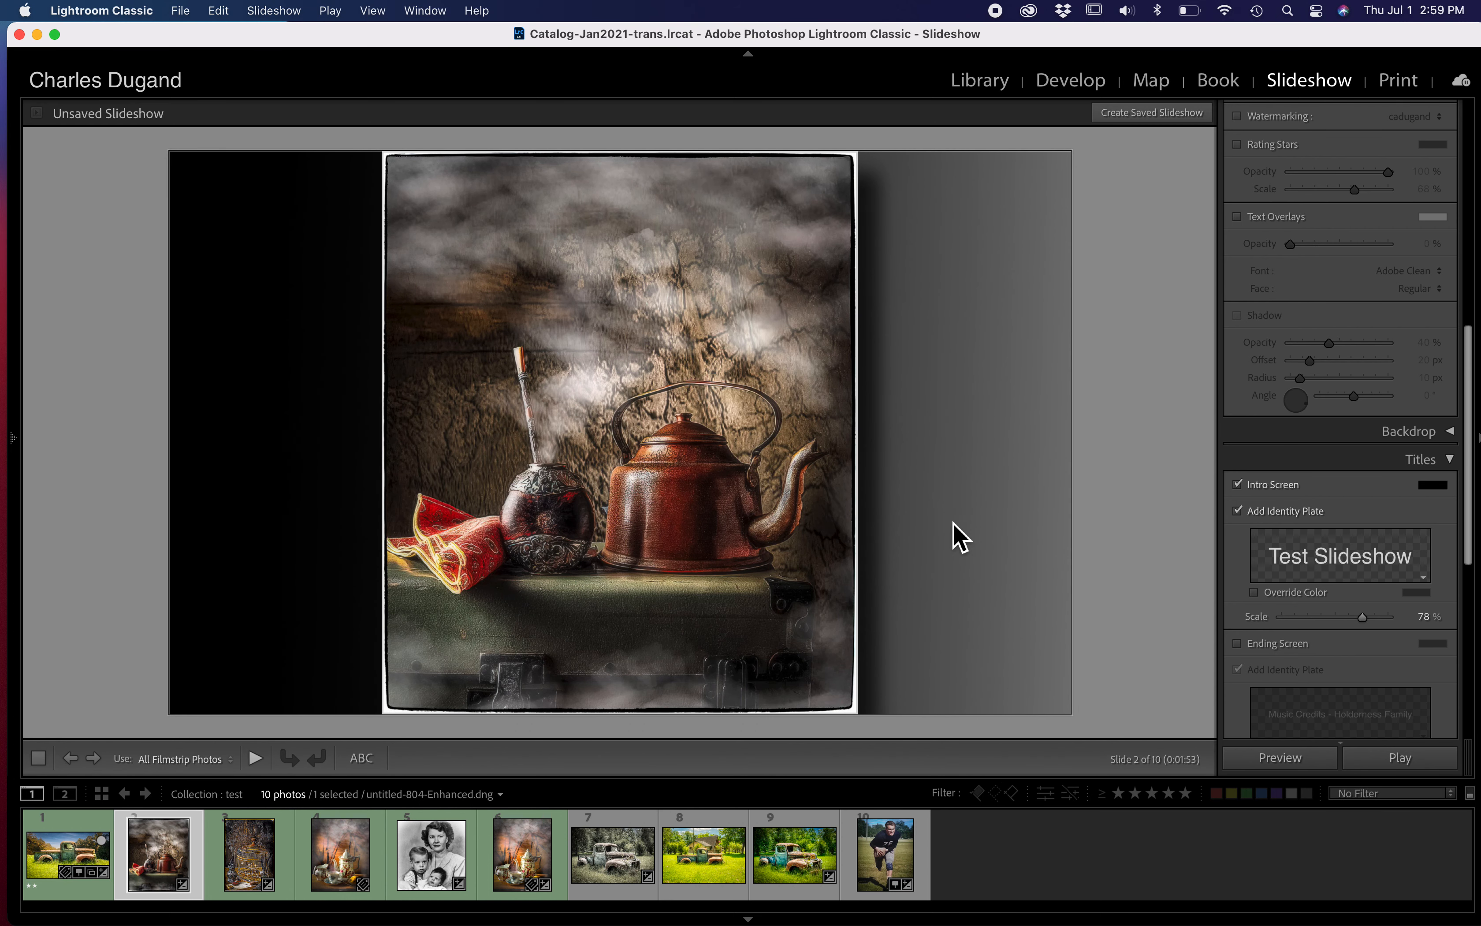